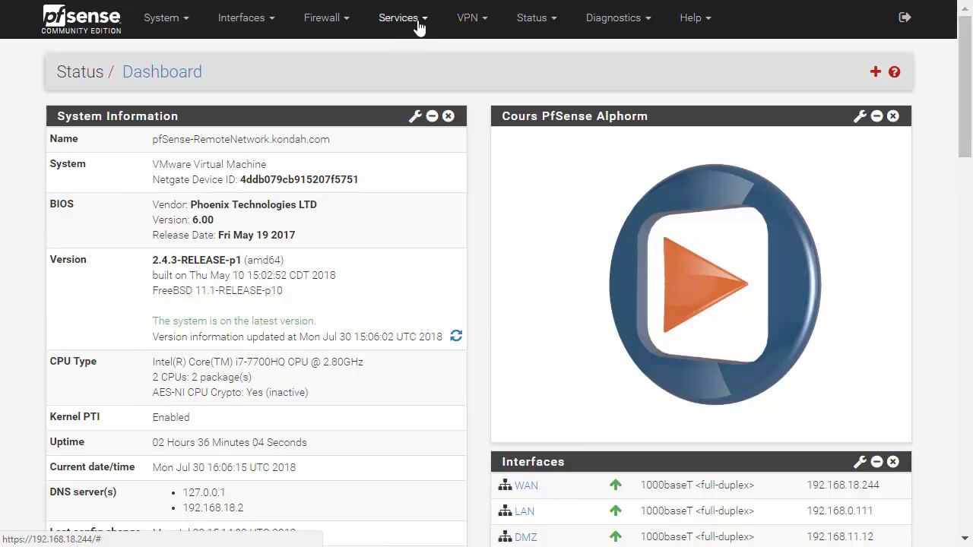
# Launch the OpenVPN Remote Access Server Setup wizard from VPN > OpenVPN > Wizards
pyautogui.click(457, 27)
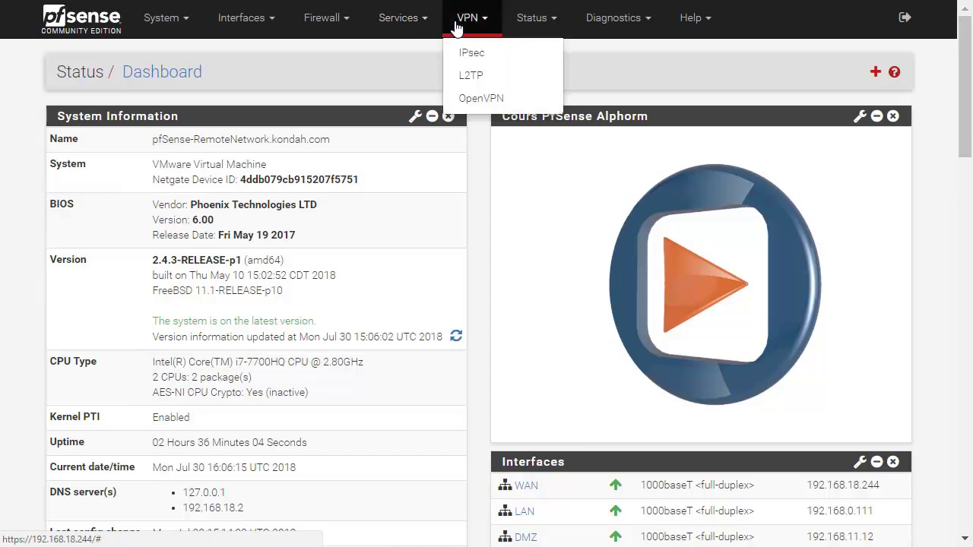
pyautogui.click(483, 98)
pyautogui.click(367, 131)
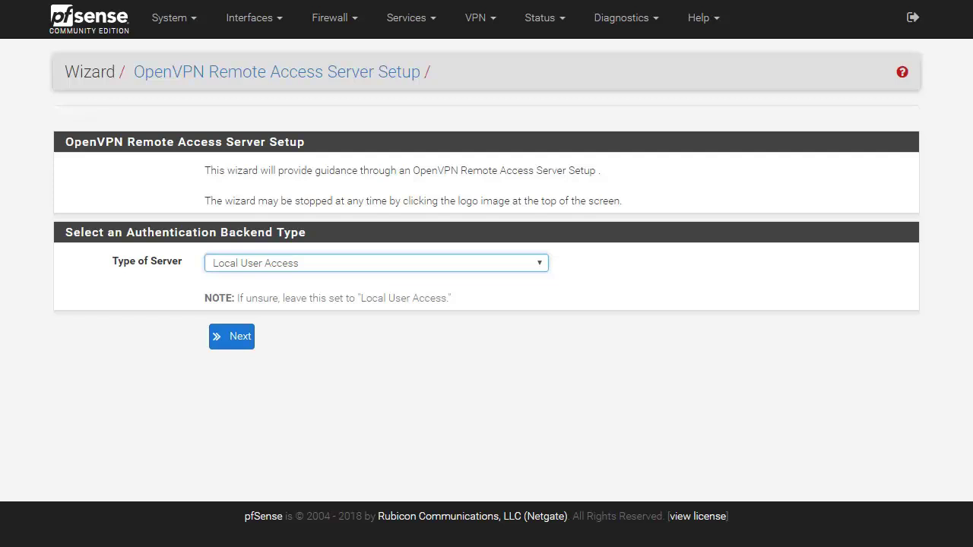
# Review the authentication backend types, keep Local User Access, and advance the wizard
pyautogui.click(278, 261)
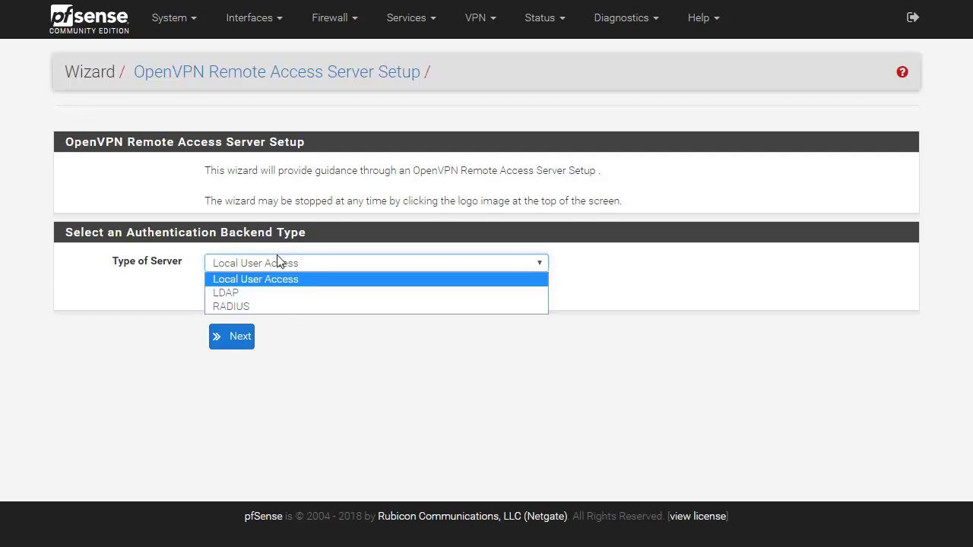
pyautogui.click(180, 299)
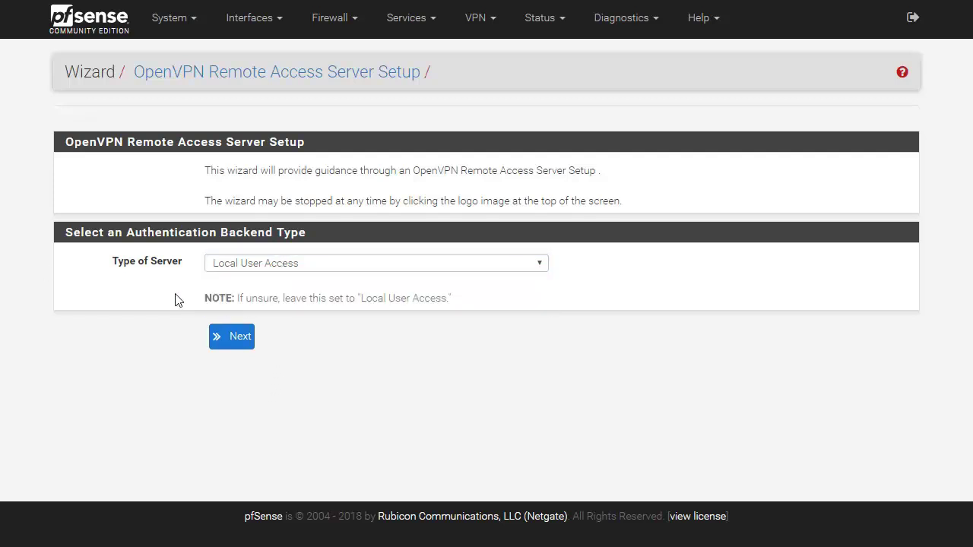
pyautogui.click(239, 268)
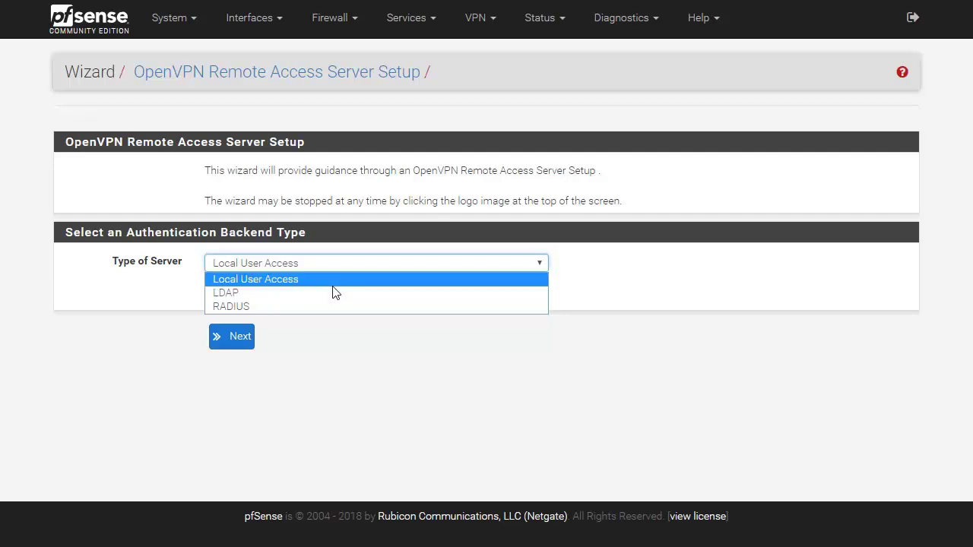
pyautogui.click(168, 35)
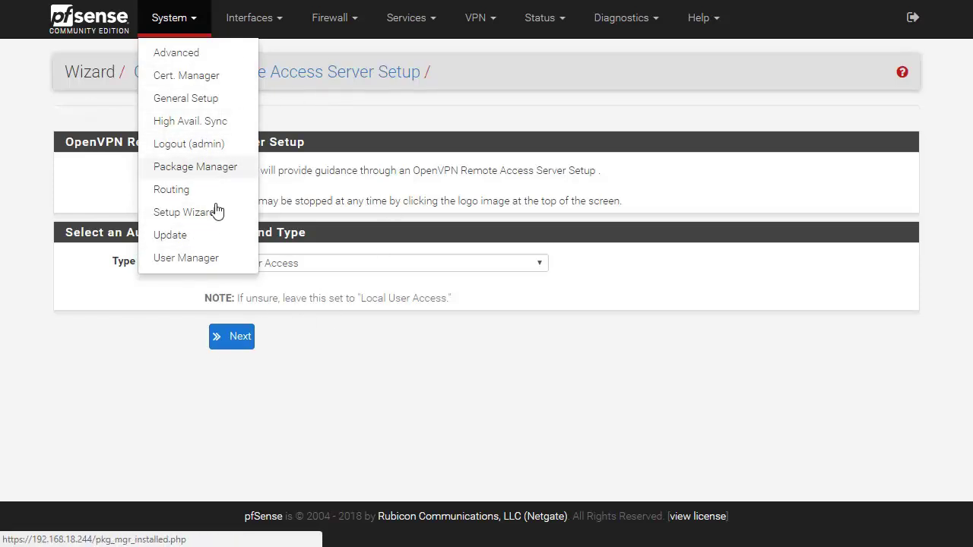
pyautogui.click(445, 294)
pyautogui.click(430, 265)
pyautogui.click(388, 293)
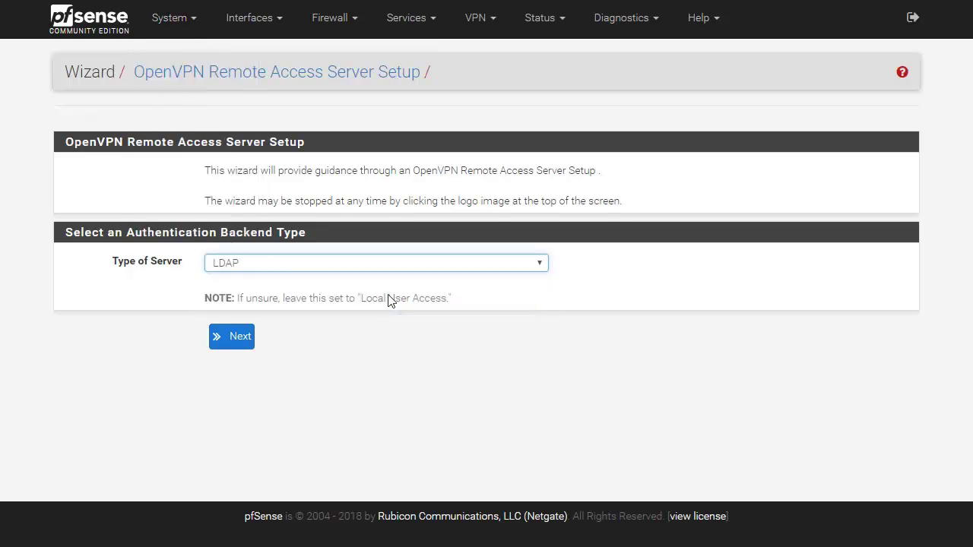
pyautogui.click(402, 266)
pyautogui.click(383, 311)
pyautogui.scroll(2, 395, 275)
pyautogui.click(234, 339)
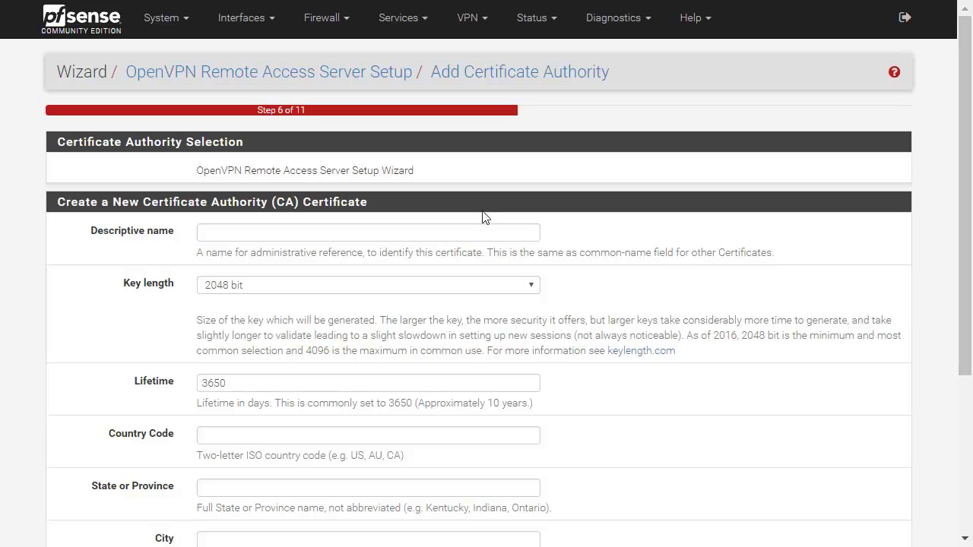
# Name the new certificate authority OpenVPNCert and keep the 3650-day lifetime
pyautogui.click(455, 225)
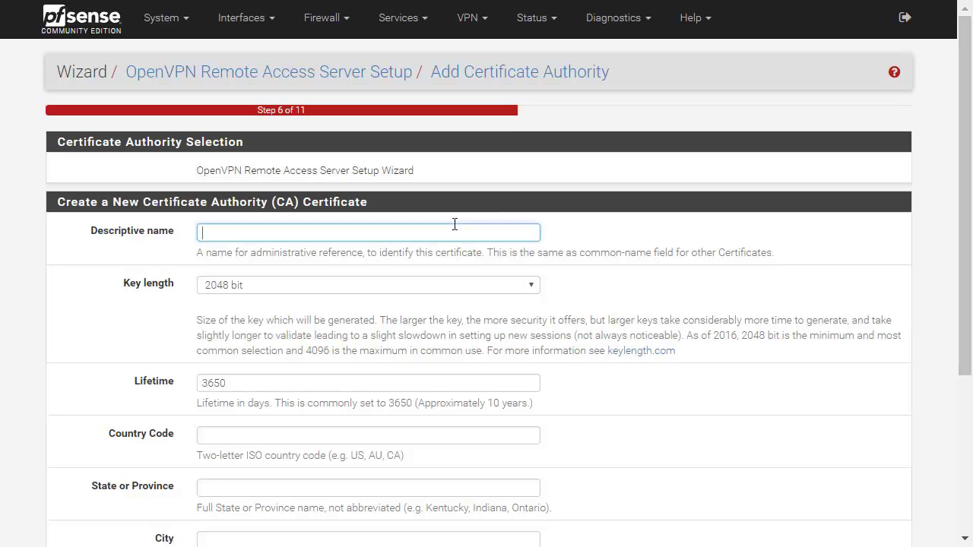
pyautogui.write('OpenVPNCert')
pyautogui.scroll(-2, 327, 346)
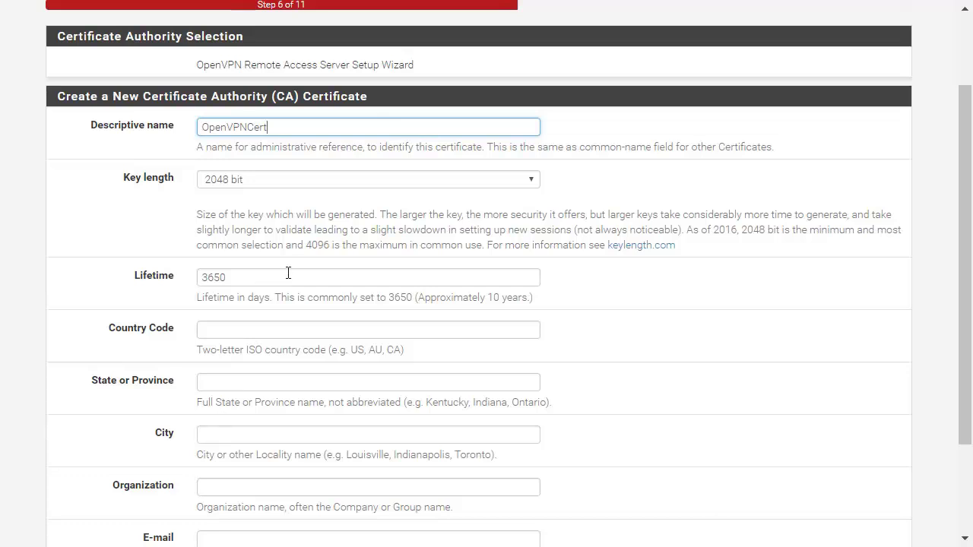
pyautogui.click(145, 279)
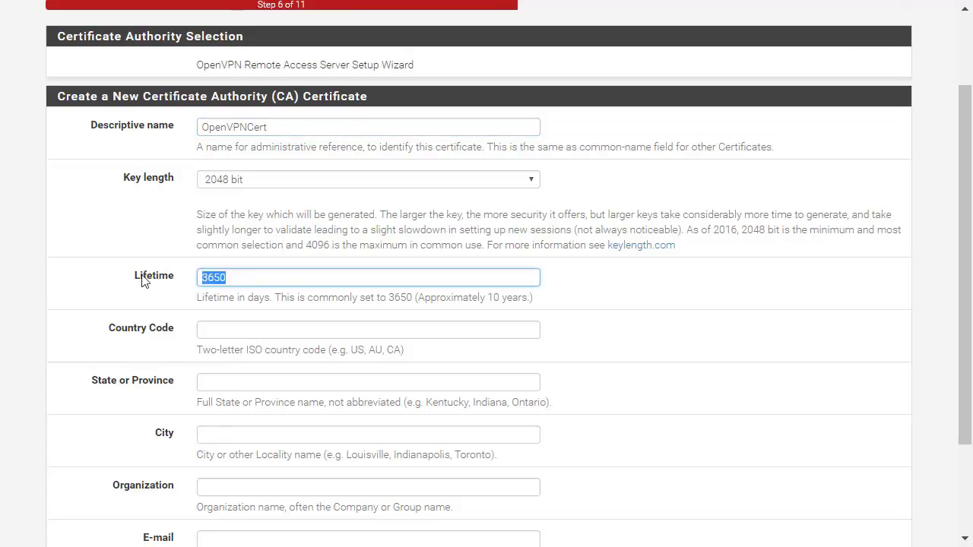
pyautogui.click(265, 263)
pyautogui.scroll(-2, 284, 354)
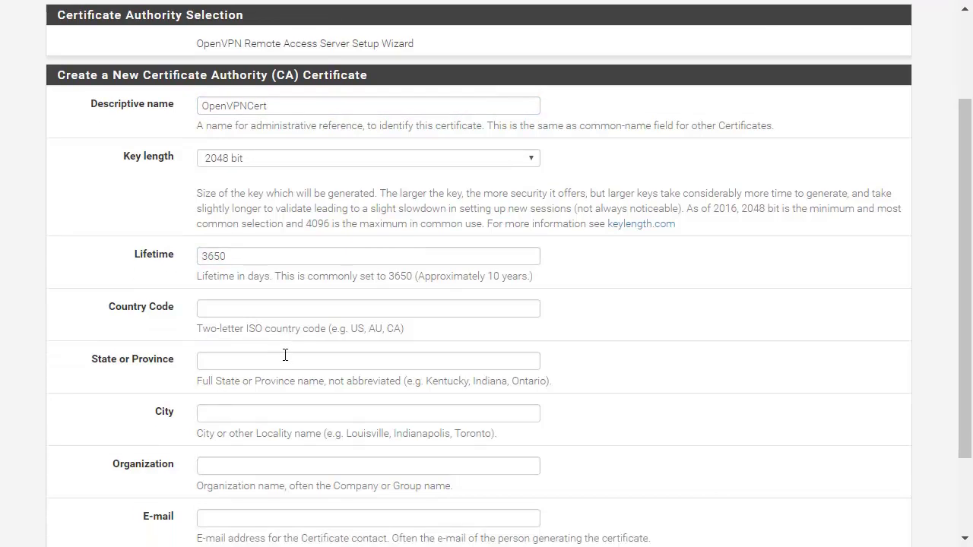
# Enter country FR, state PARIS, city PARIS, organization Alphorm, and a contact e-mail address
pyautogui.click(345, 236)
pyautogui.write('FR')
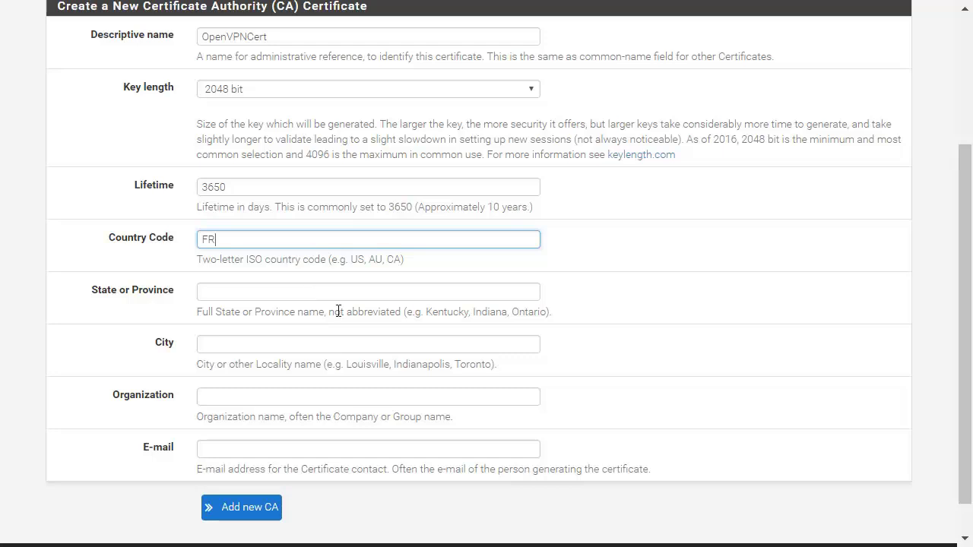
pyautogui.click(358, 294)
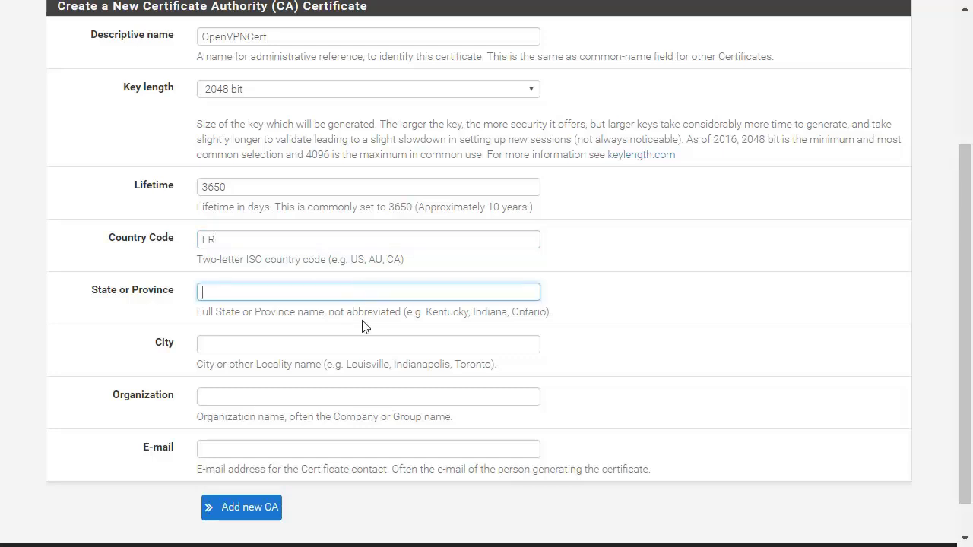
pyautogui.write('PARIS')
pyautogui.press('Tab')
pyautogui.write('PARIS')
pyautogui.press('Tab')
pyautogui.write('Alphorm')
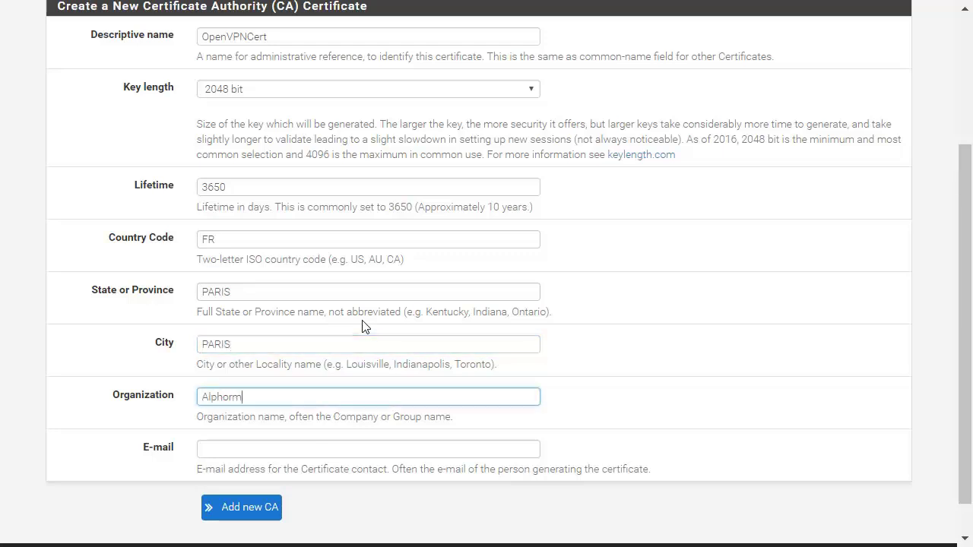
pyautogui.press('Tab')
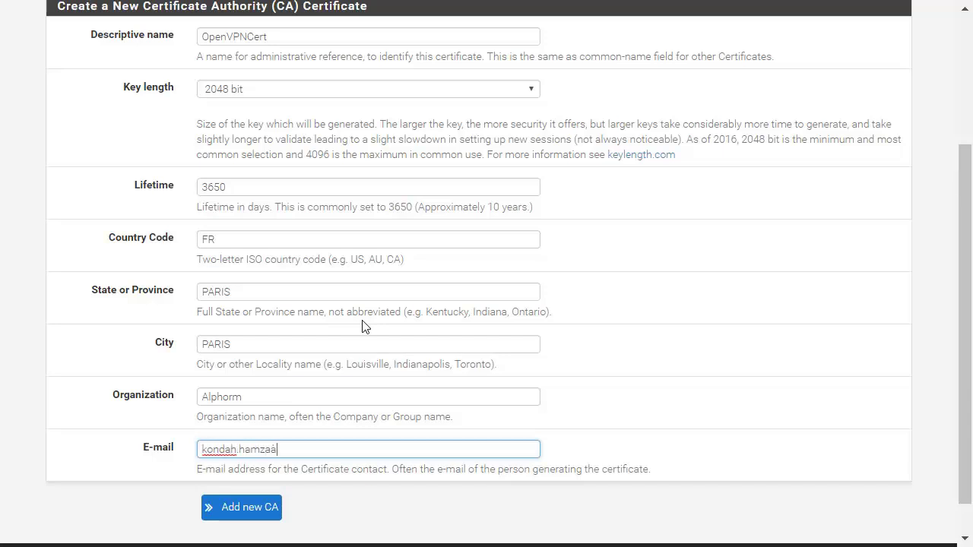
# Create the CA, then create a server certificate named CertOpenVpn with default fields
pyautogui.click(256, 507)
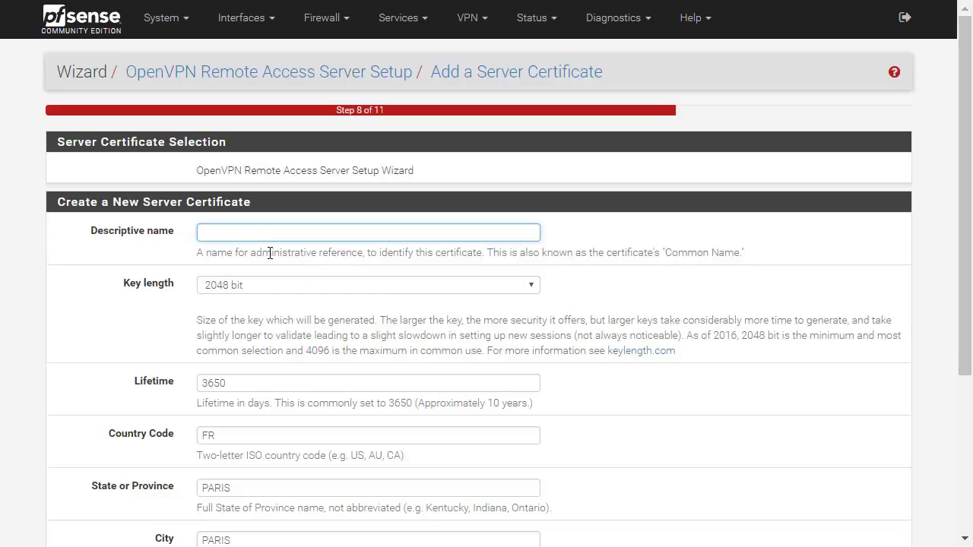
pyautogui.scroll(-1, 267, 219)
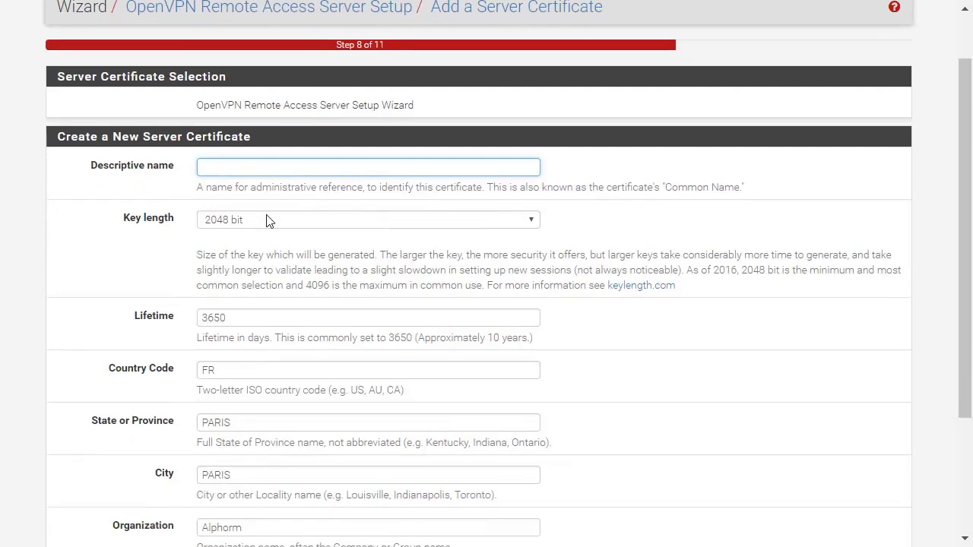
pyautogui.write('CertOpenVpn')
pyautogui.scroll(-3, 267, 220)
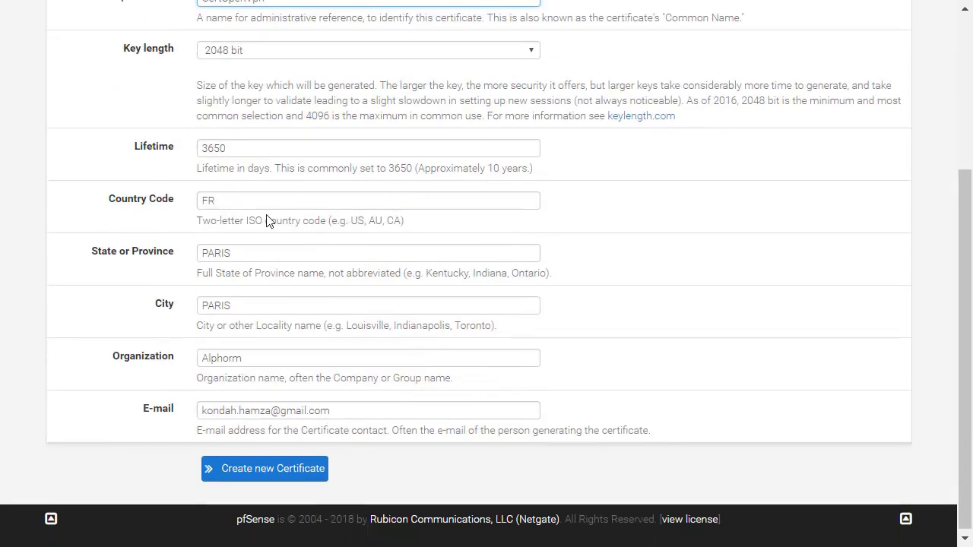
pyautogui.click(258, 466)
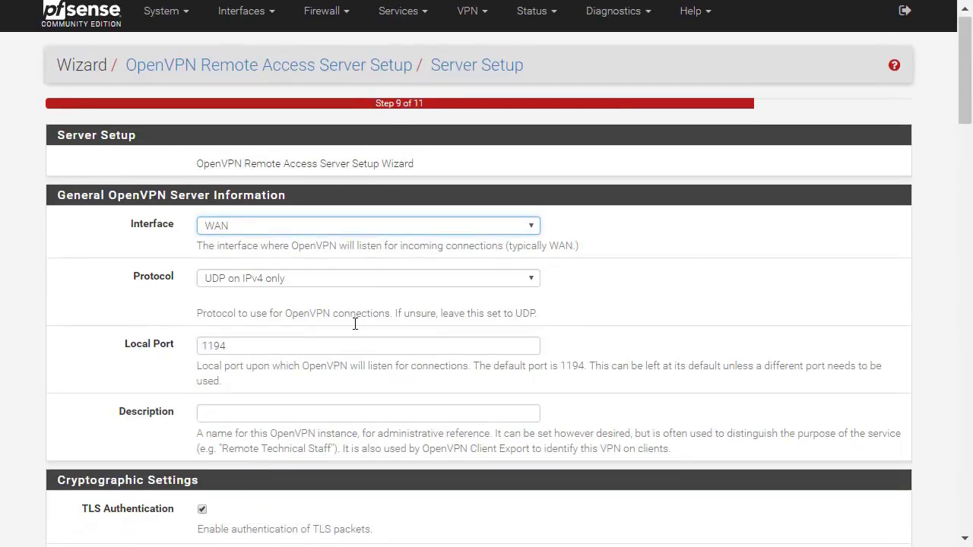
# Keep the server listening on interface WAN with protocol UDP on IPv4 only
pyautogui.moveTo(205, 197); pyautogui.dragTo(292, 207)
pyautogui.click(292, 207)
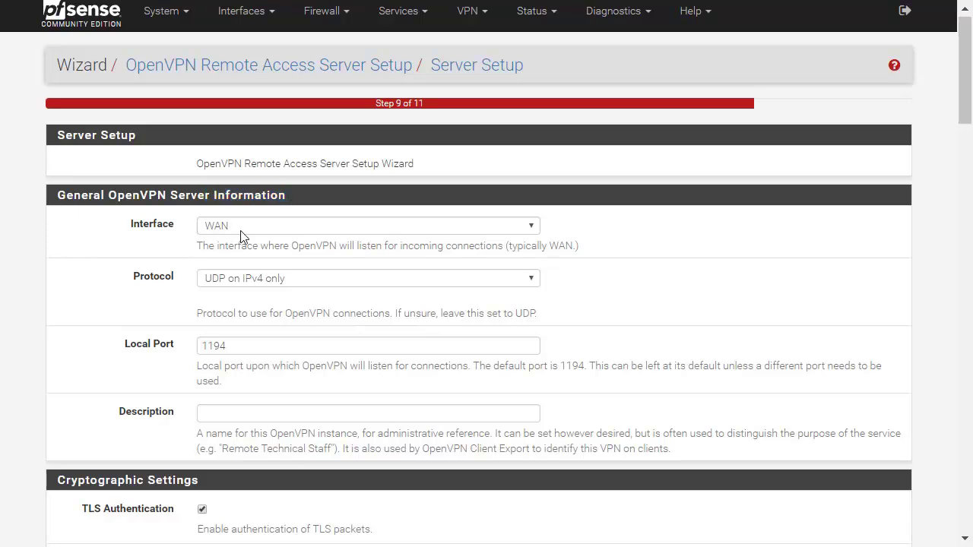
pyautogui.click(241, 232)
pyautogui.click(241, 232)
pyautogui.moveTo(219, 246); pyautogui.dragTo(428, 248)
pyautogui.click(429, 248)
pyautogui.click(307, 281)
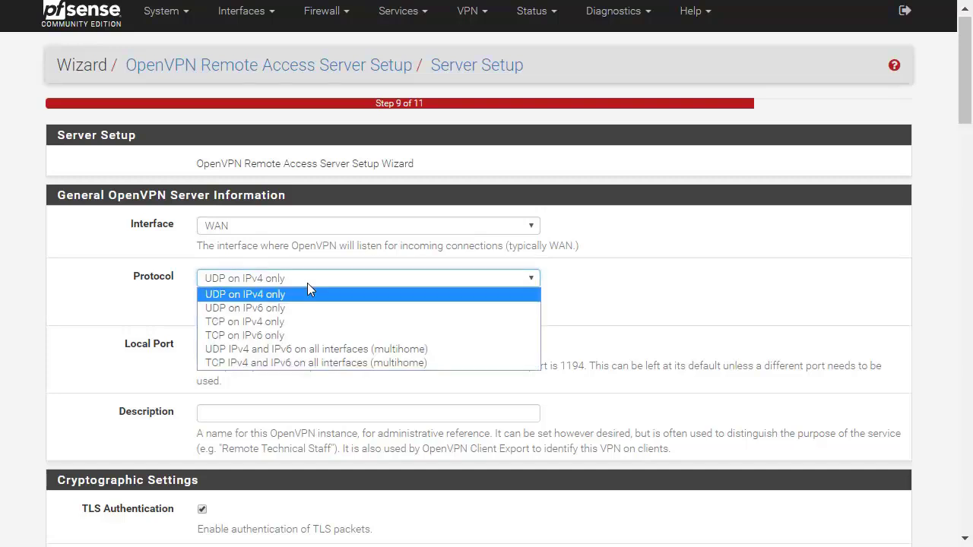
pyautogui.click(307, 283)
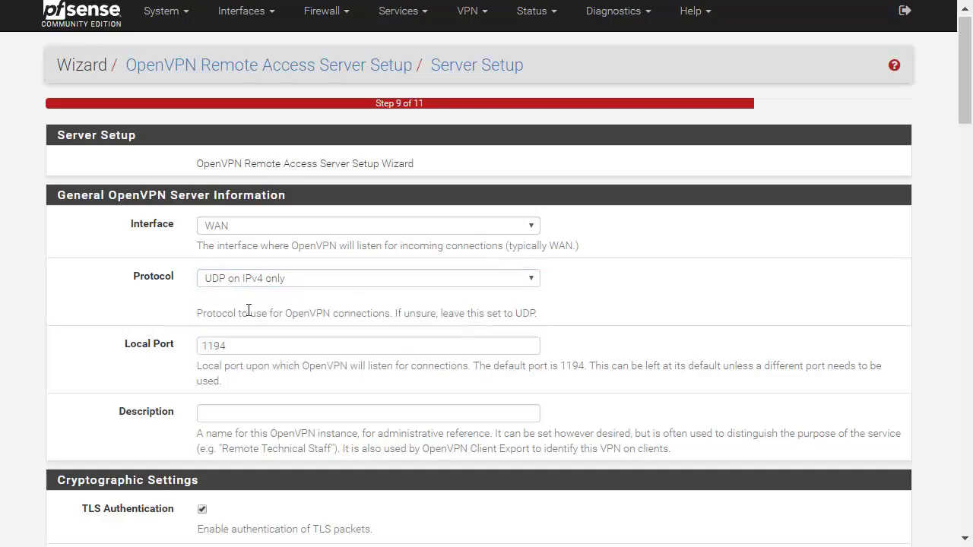
pyautogui.click(278, 282)
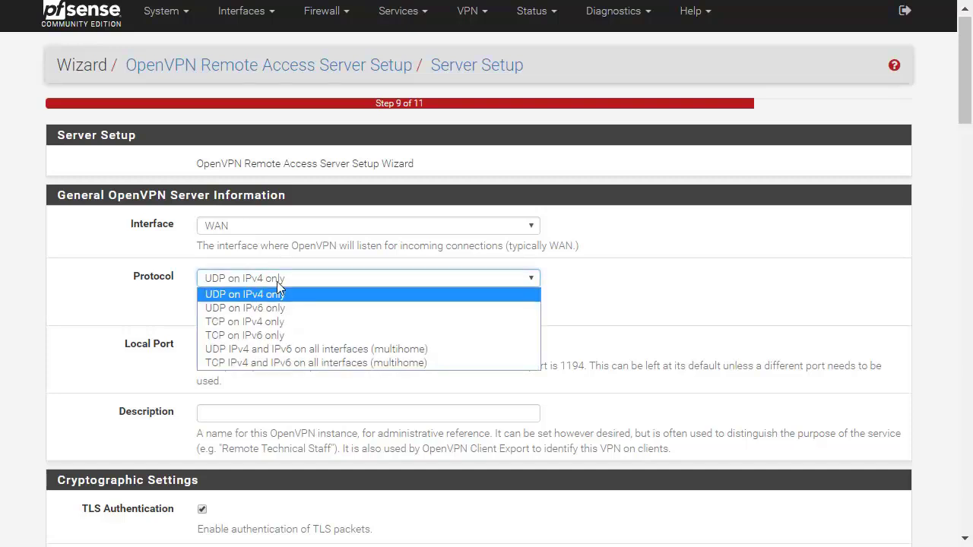
pyautogui.click(276, 281)
# Enter 'Conn OpenVPN' as the server description
pyautogui.scroll(-2, 278, 308)
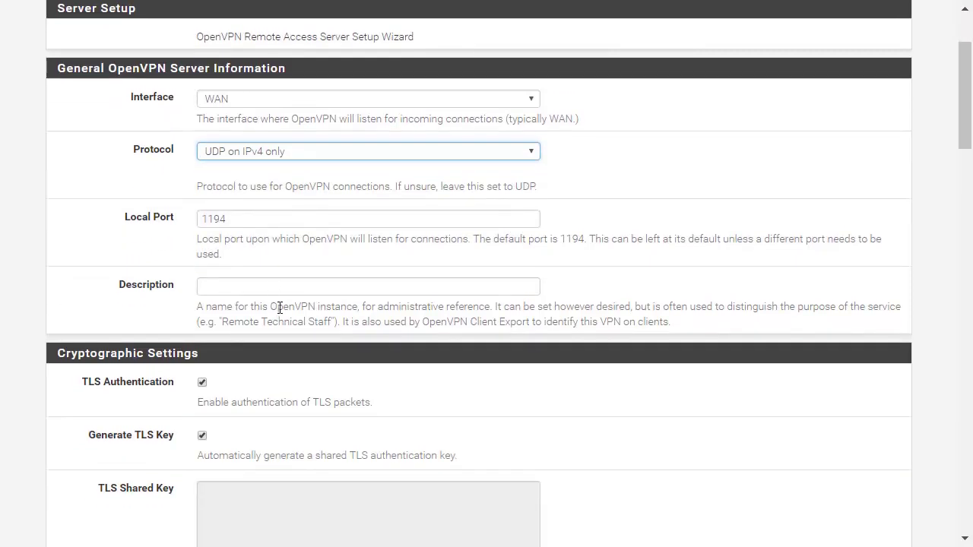
pyautogui.click(310, 279)
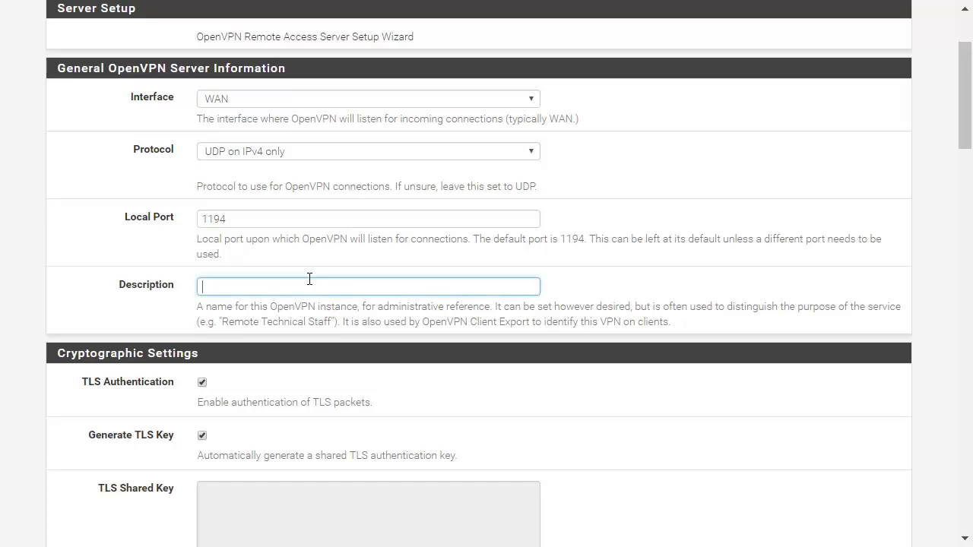
pyautogui.write('Conn OpenVPN')
pyautogui.scroll(-3, 310, 279)
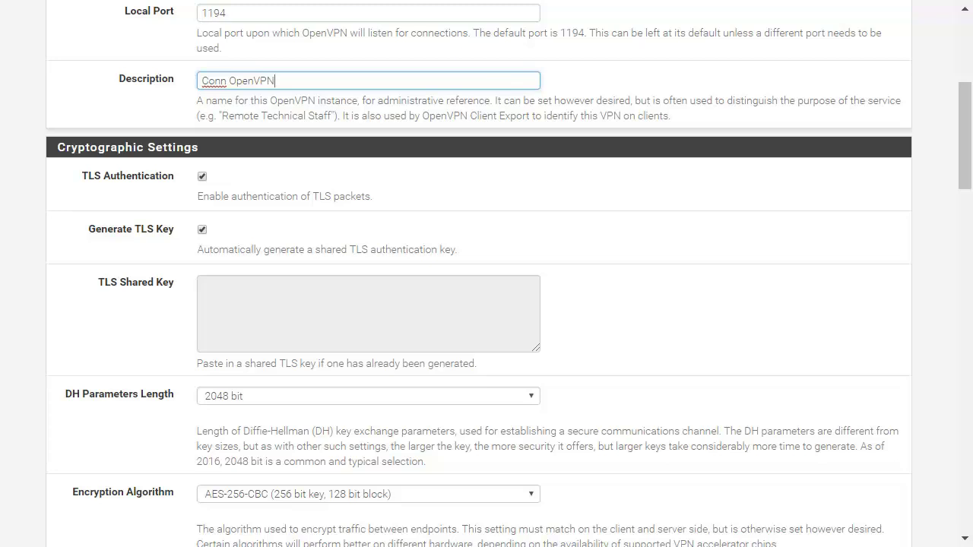
pyautogui.press('Tab')
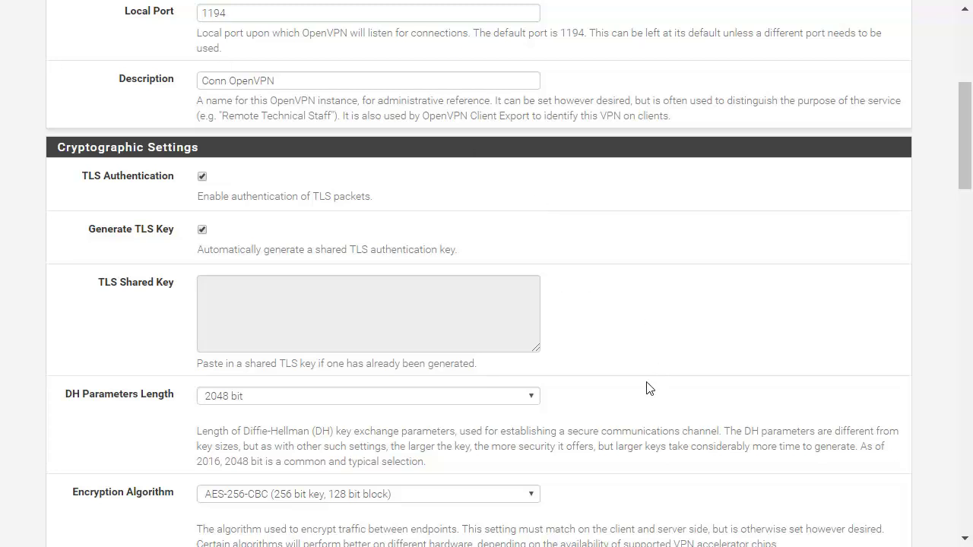
# Set the auth digest algorithm to SHA256 (256-bit)
pyautogui.scroll(-1, 647, 387)
pyautogui.scroll(-2, 419, 417)
pyautogui.click(260, 368)
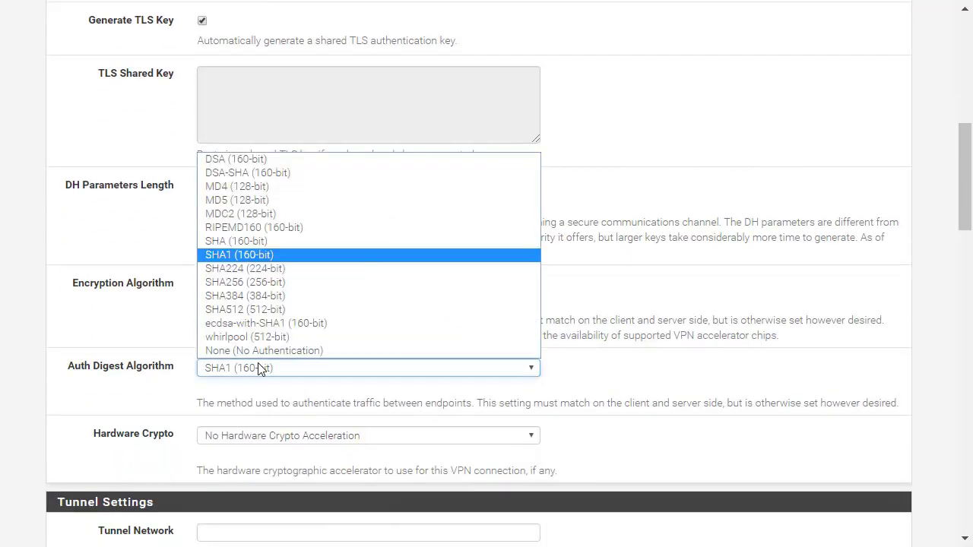
pyautogui.click(259, 369)
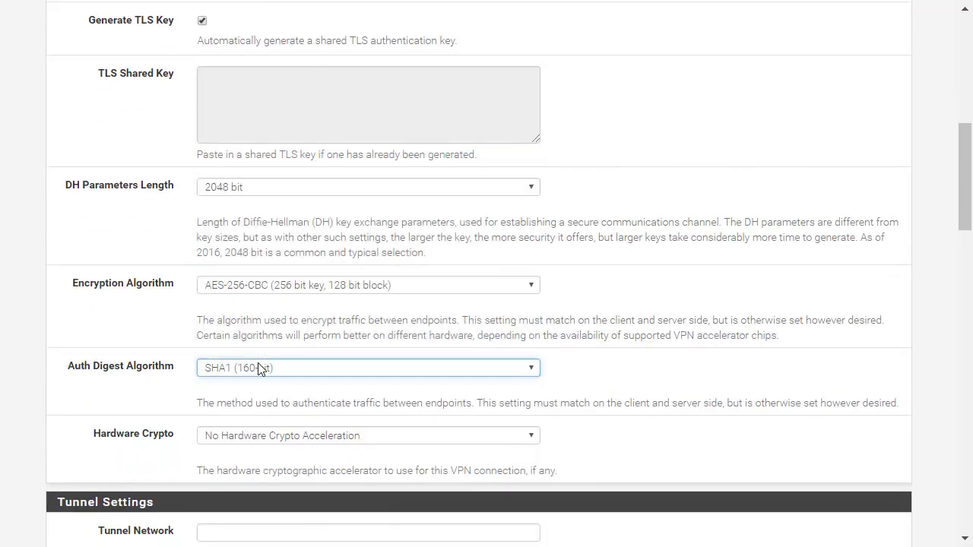
pyautogui.click(259, 368)
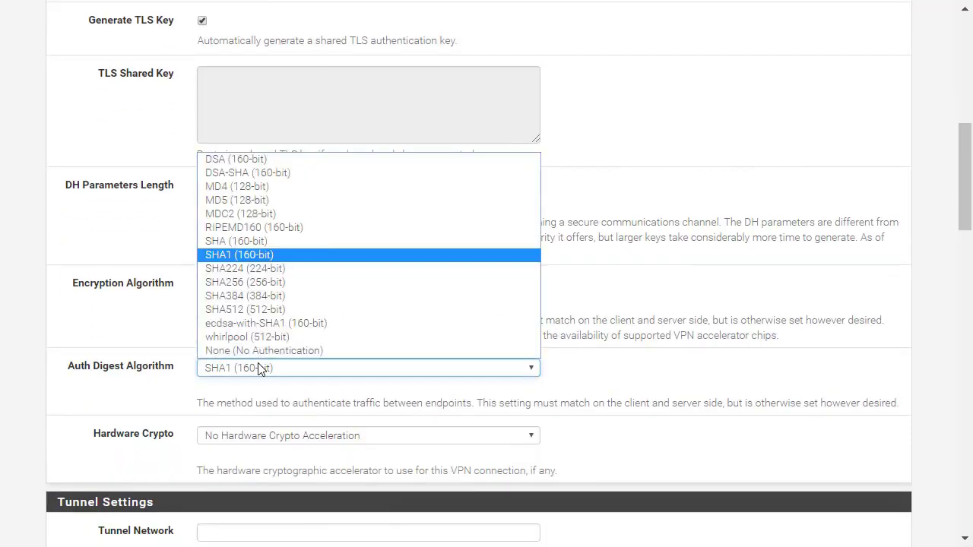
pyautogui.click(285, 282)
pyautogui.scroll(-1, 261, 454)
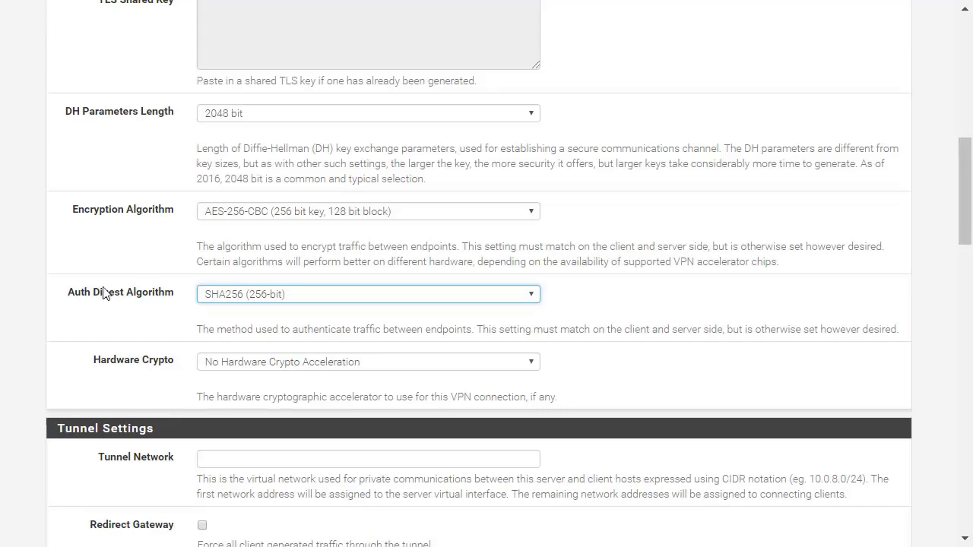
# Leave Hardware Crypto at No Hardware Crypto Acceleration and review the remaining settings
pyautogui.click(320, 366)
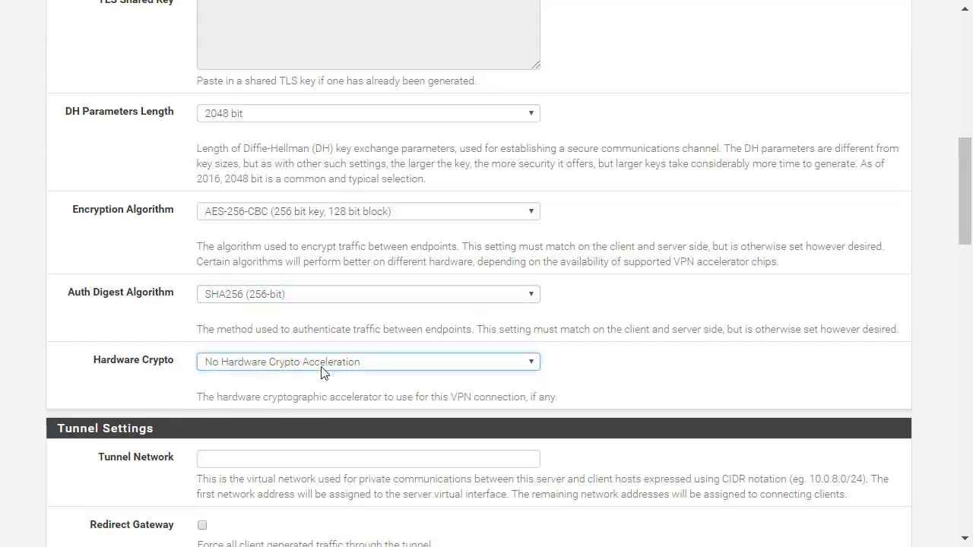
pyautogui.click(321, 373)
pyautogui.click(296, 378)
pyautogui.scroll(-2, 297, 380)
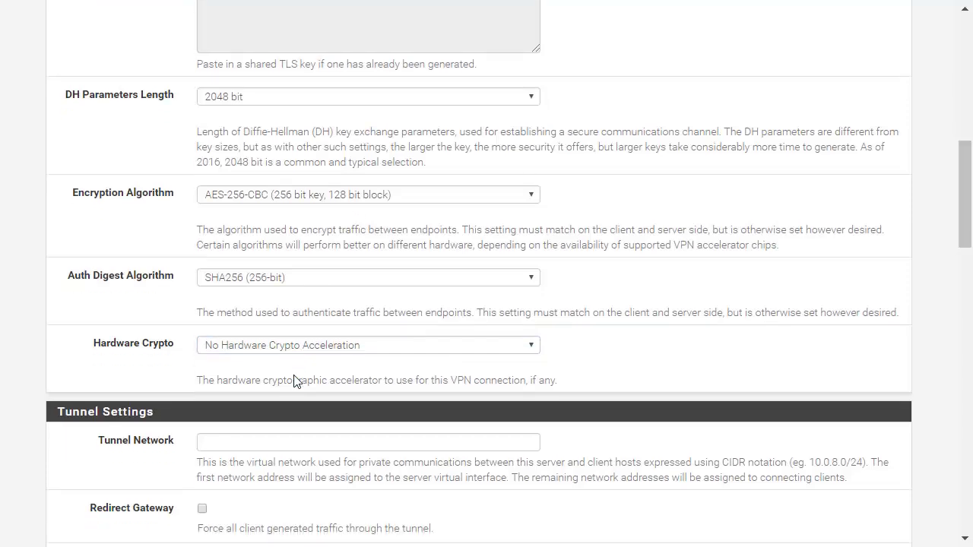
pyautogui.scroll(-5, 296, 380)
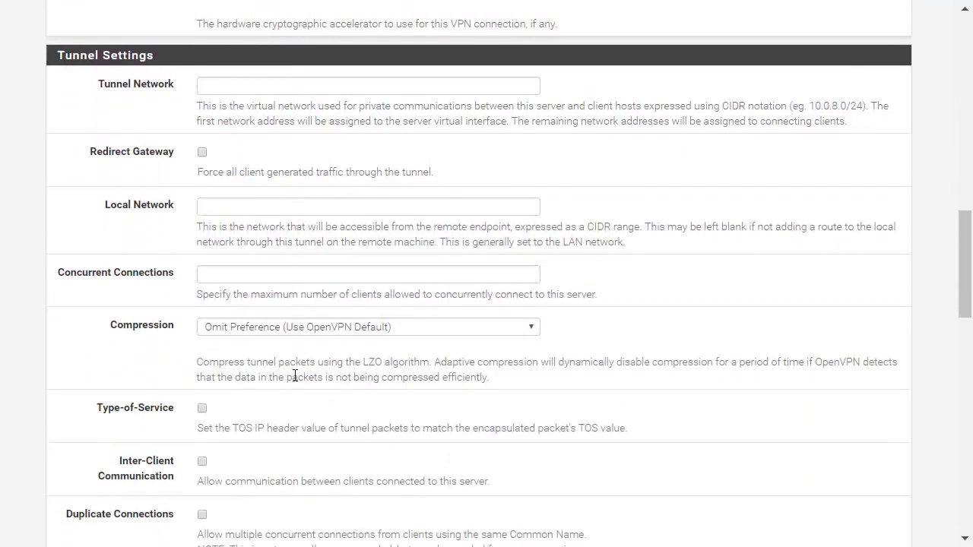
pyautogui.scroll(7, 295, 375)
pyautogui.scroll(-4, 296, 380)
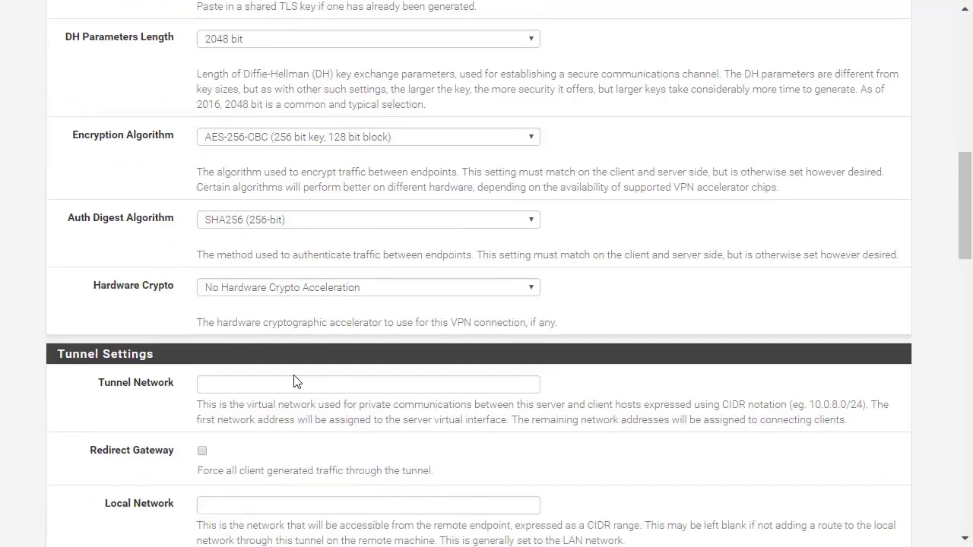
pyautogui.scroll(-1, 297, 380)
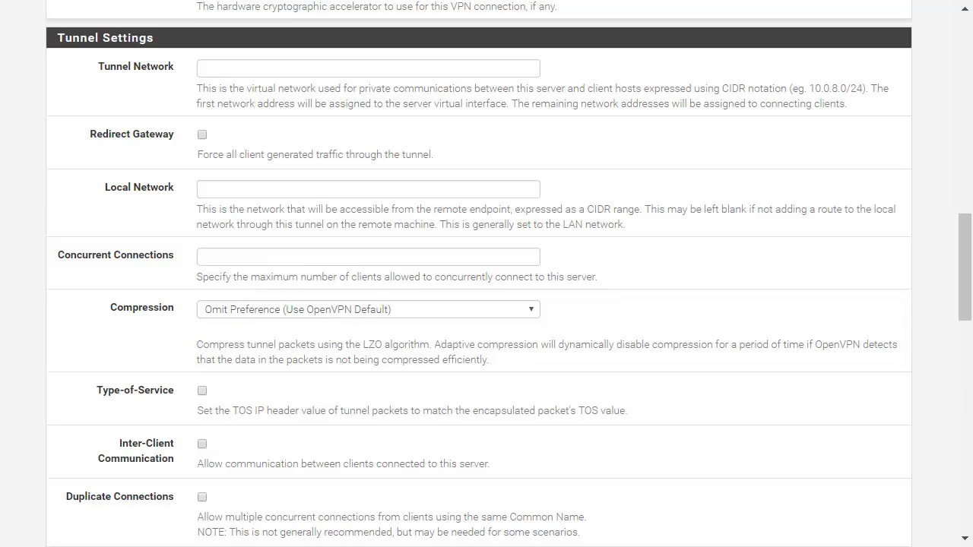
pyautogui.scroll(5, 486, 273)
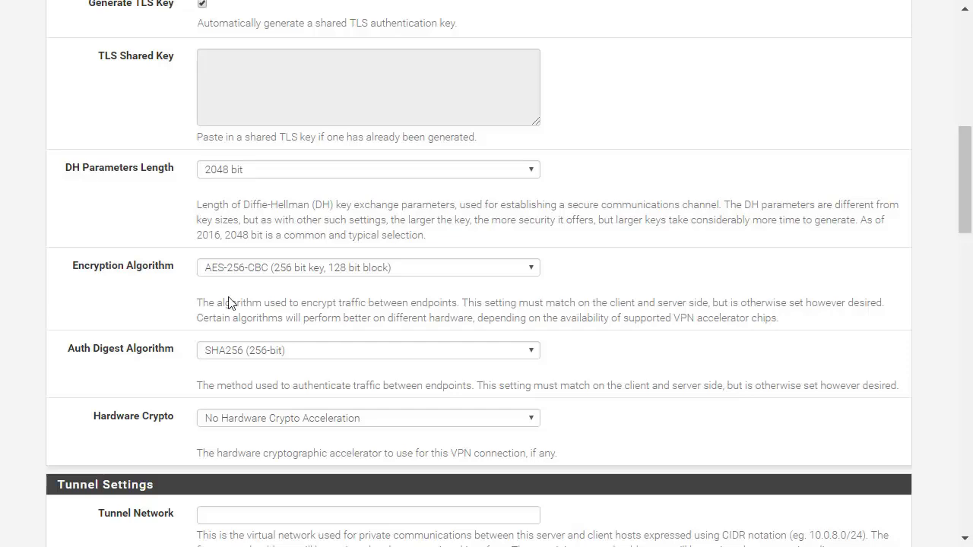
pyautogui.scroll(-3, 86, 178)
pyautogui.scroll(-2, 74, 221)
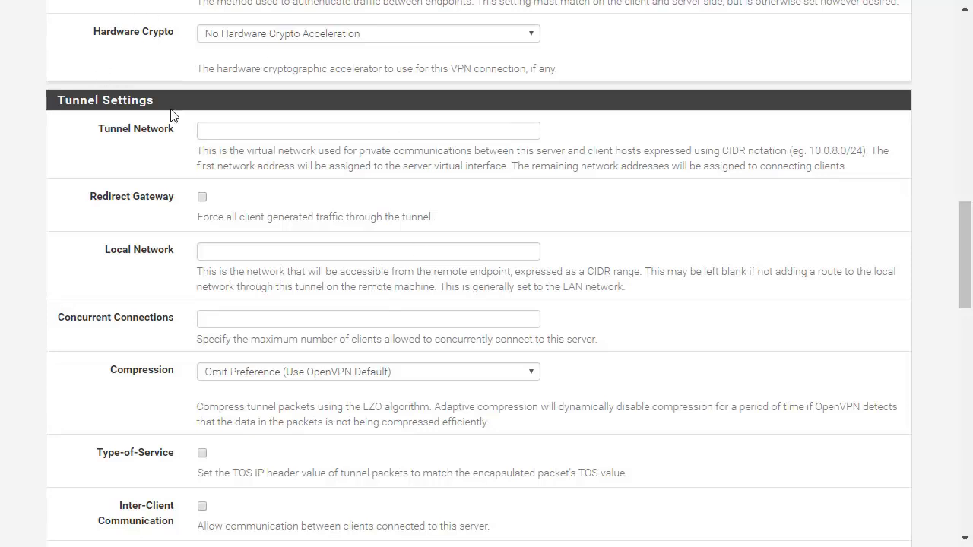
# Set the tunnel network to 192.168.7.0/24
pyautogui.moveTo(185, 124); pyautogui.dragTo(81, 120)
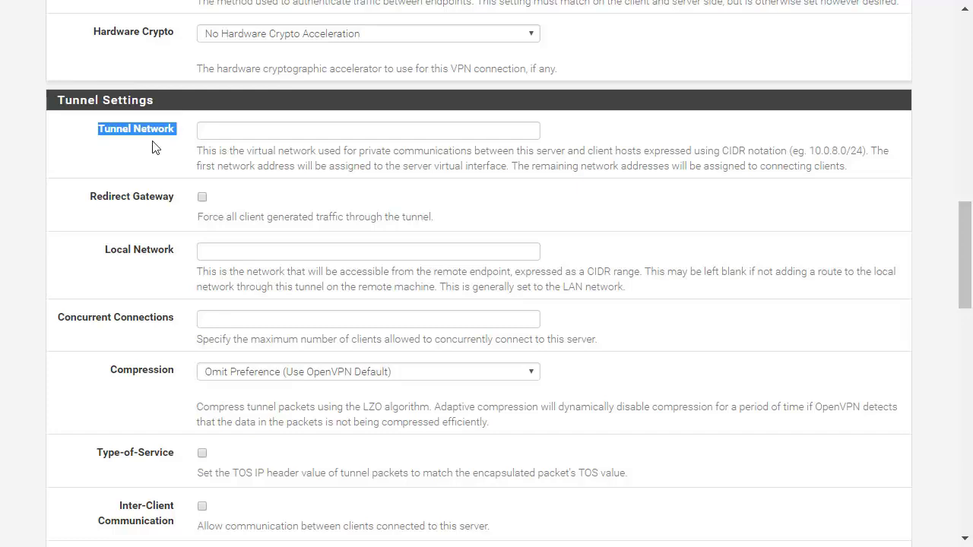
pyautogui.click(261, 131)
pyautogui.write('192.')
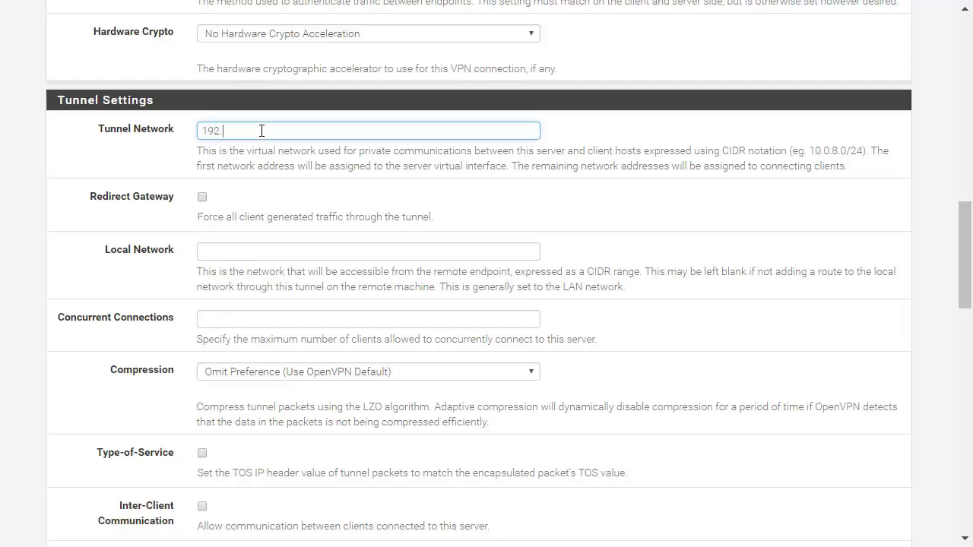
pyautogui.write('168.7.0/24')
pyautogui.tripleClick(266, 132)
pyautogui.click(336, 131)
pyautogui.moveTo(222, 130); pyautogui.dragTo(327, 129)
pyautogui.click(327, 130)
pyautogui.moveTo(304, 130); pyautogui.dragTo(65, 142)
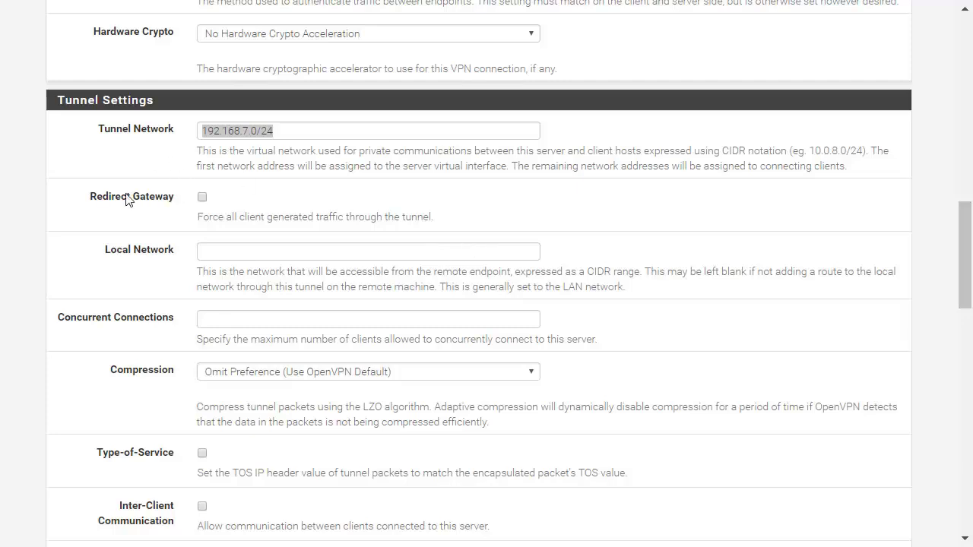
# Set the local network to 192.168.0.0/24
pyautogui.moveTo(96, 199); pyautogui.dragTo(164, 197)
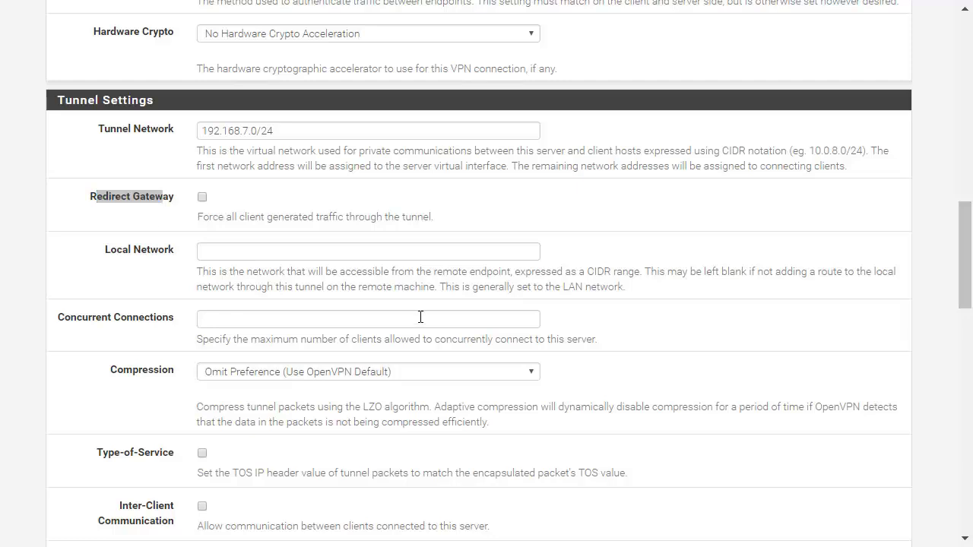
pyautogui.click(295, 252)
pyautogui.write('192.168.0')
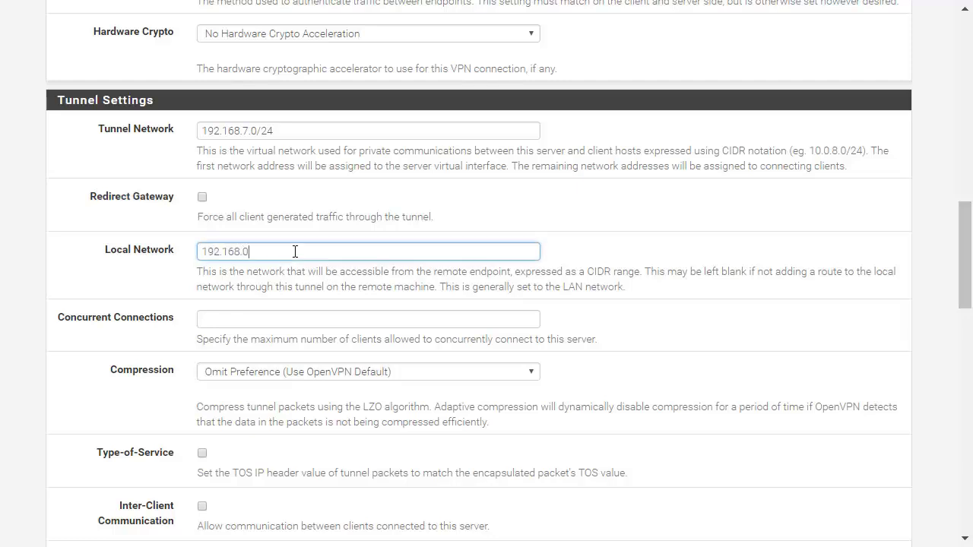
pyautogui.write('.0/24')
pyautogui.write('192.')
pyautogui.press('BackSpace')
pyautogui.press('BackSpace')
pyautogui.press('BackSpace')
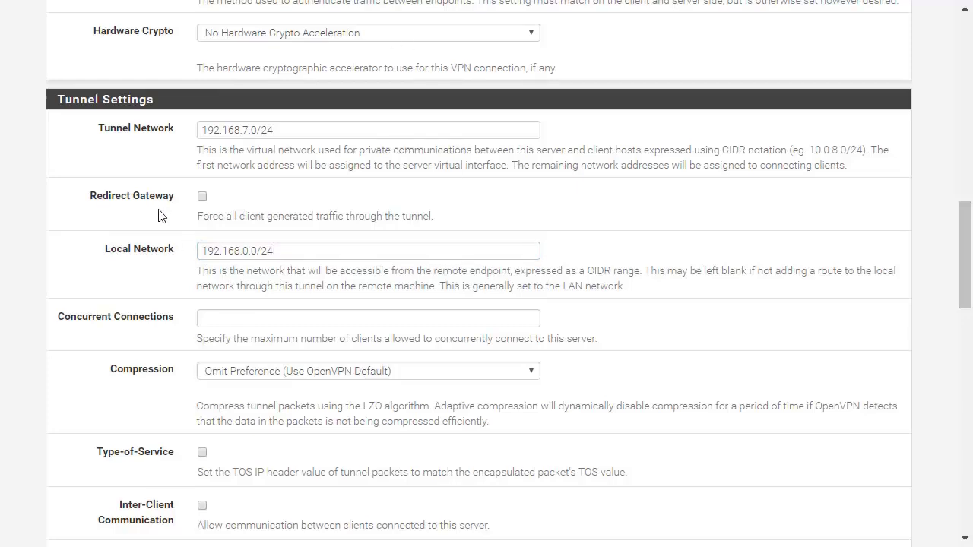
# Limit concurrent connections to 5
pyautogui.scroll(-1, 159, 216)
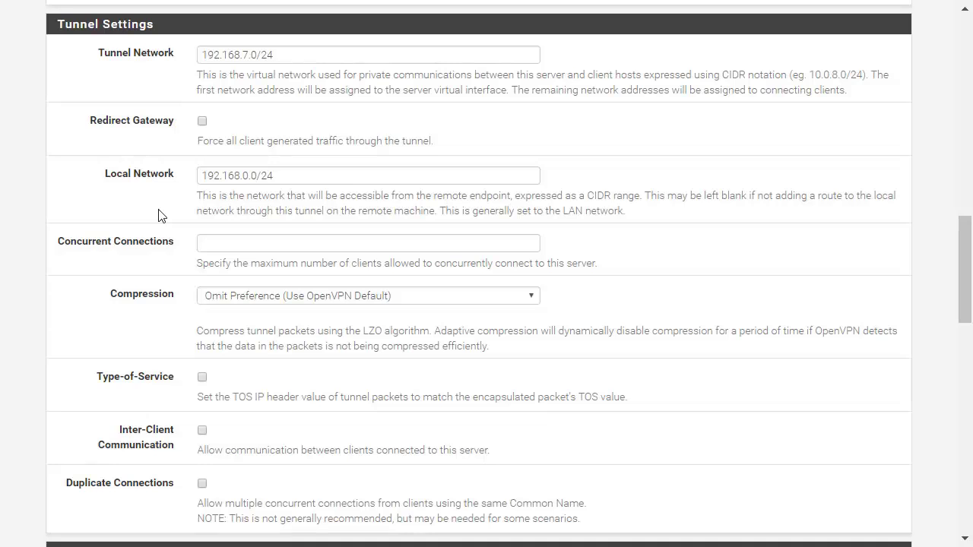
pyautogui.moveTo(66, 246); pyautogui.dragTo(223, 245)
pyautogui.click(323, 258)
pyautogui.click(338, 243)
pyautogui.write('5')
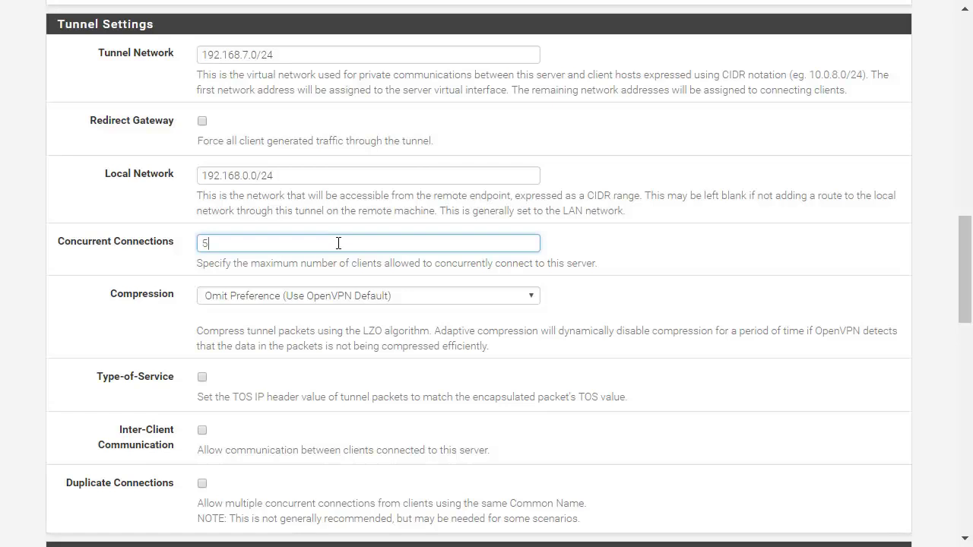
pyautogui.scroll(-1, 338, 243)
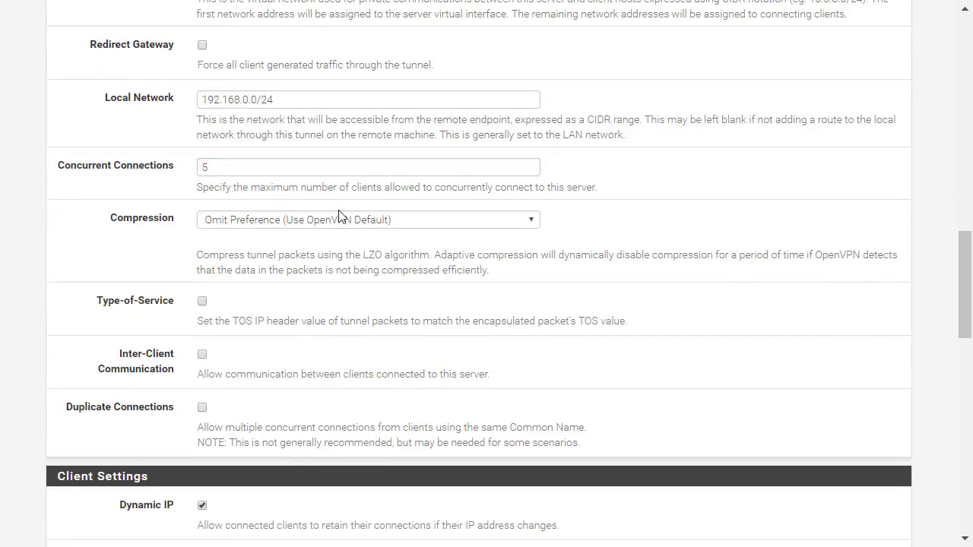
pyautogui.click(347, 220)
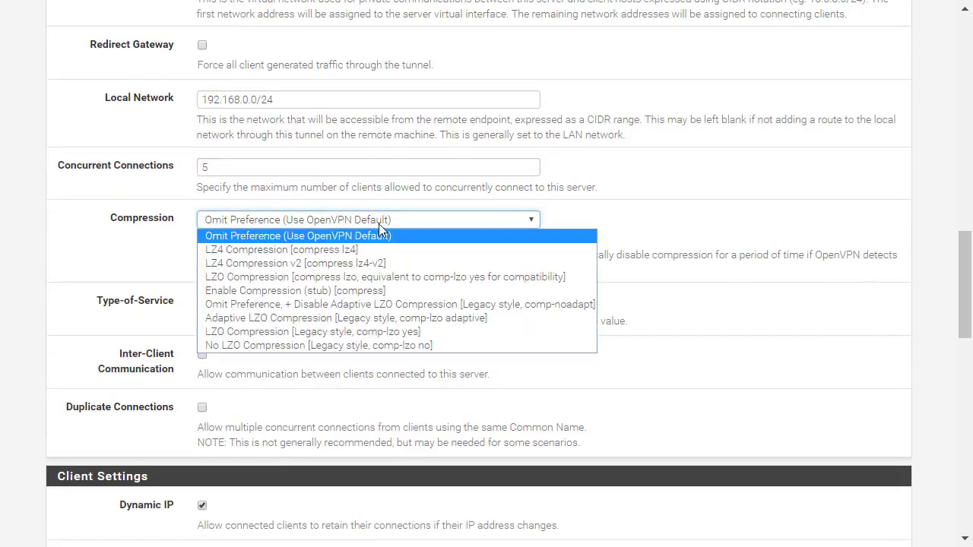
pyautogui.click(378, 224)
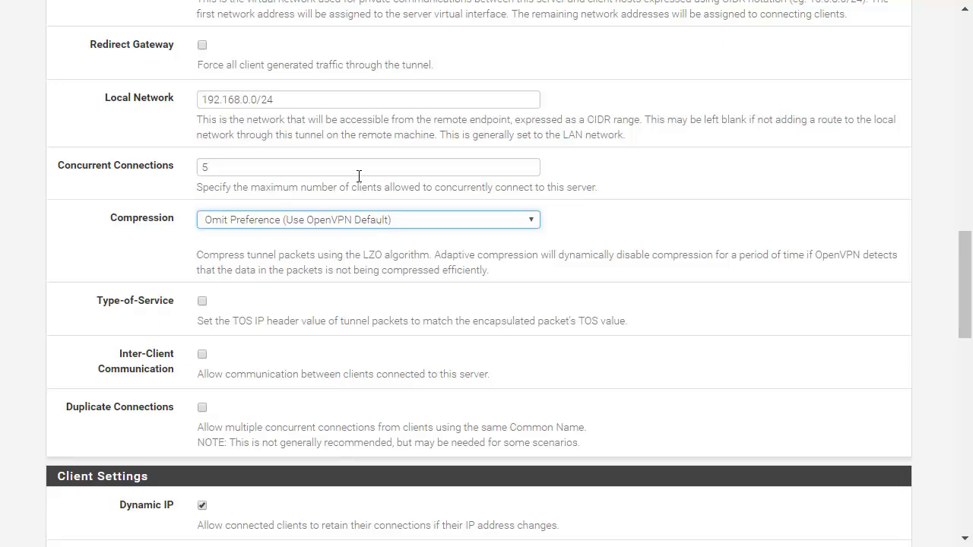
pyautogui.scroll(-3, 261, 371)
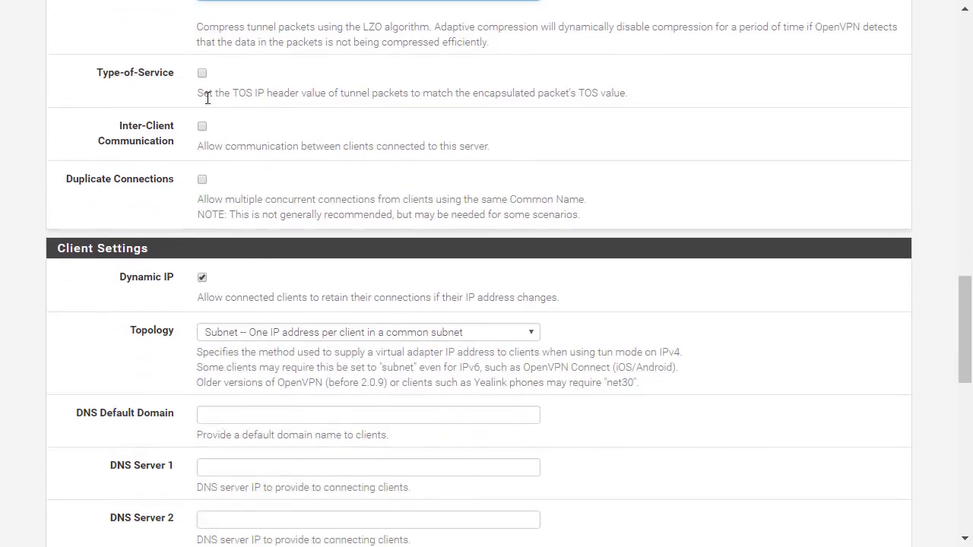
pyautogui.scroll(-1, 101, 130)
pyautogui.scroll(1, 101, 129)
pyautogui.scroll(-1, 448, 198)
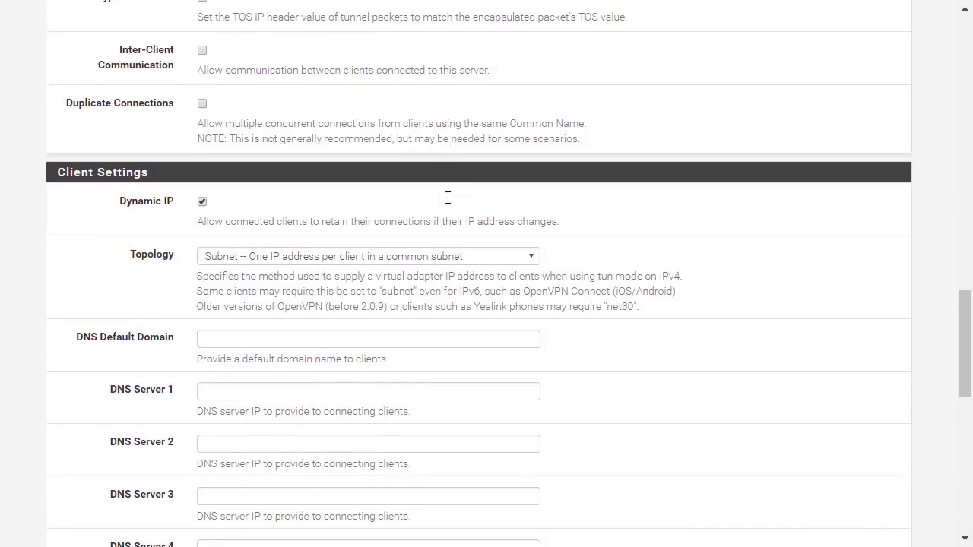
pyautogui.scroll(-2, 448, 198)
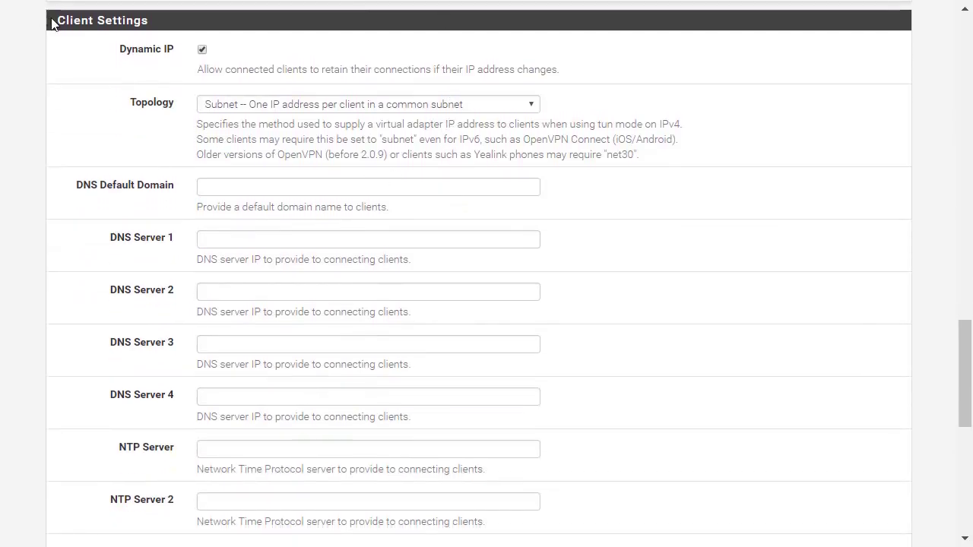
pyautogui.moveTo(59, 26); pyautogui.dragTo(160, 28)
pyautogui.click(191, 30)
pyautogui.click(302, 103)
pyautogui.click(302, 103)
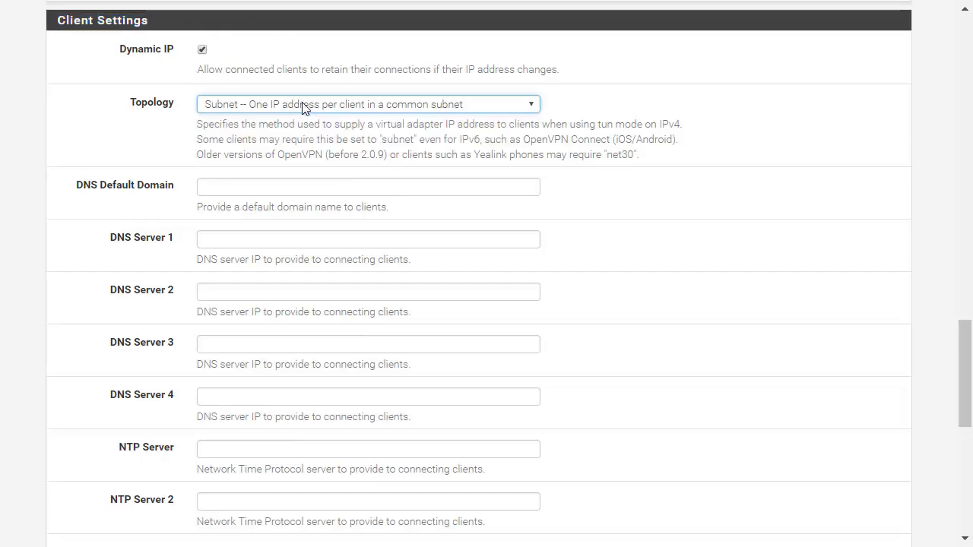
pyautogui.scroll(-2, 361, 145)
pyautogui.moveTo(123, 109); pyautogui.dragTo(332, 373)
pyautogui.scroll(-2, 333, 373)
pyautogui.click(187, 250)
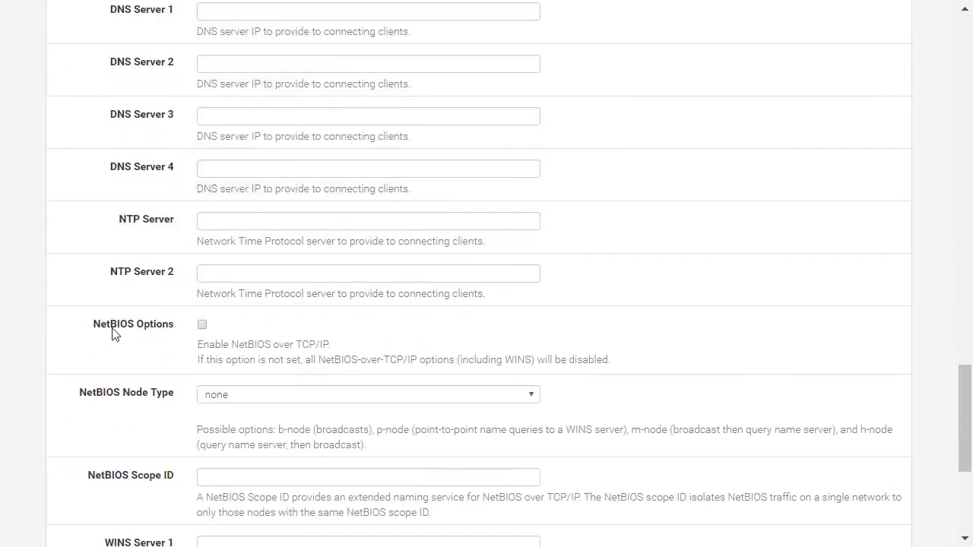
pyautogui.moveTo(112, 328); pyautogui.dragTo(225, 332)
pyautogui.scroll(-4, 225, 327)
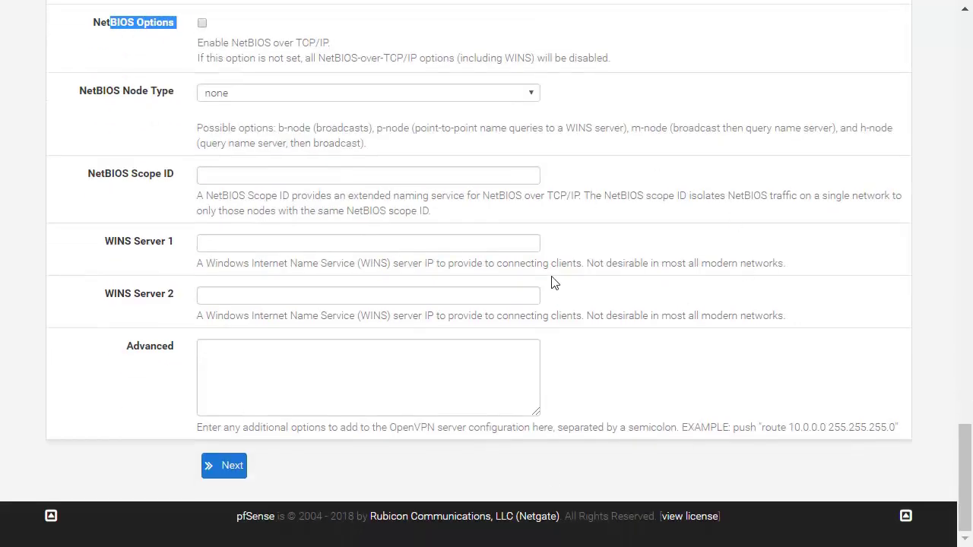
pyautogui.click(578, 292)
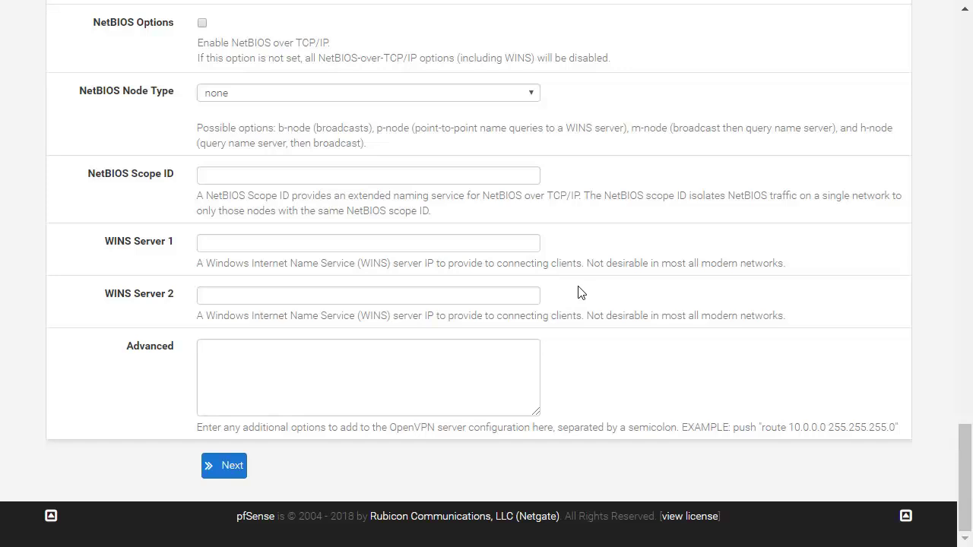
# Enable the firewall rule allowing client traffic through the tunnel and finish the wizard
pyautogui.click(219, 468)
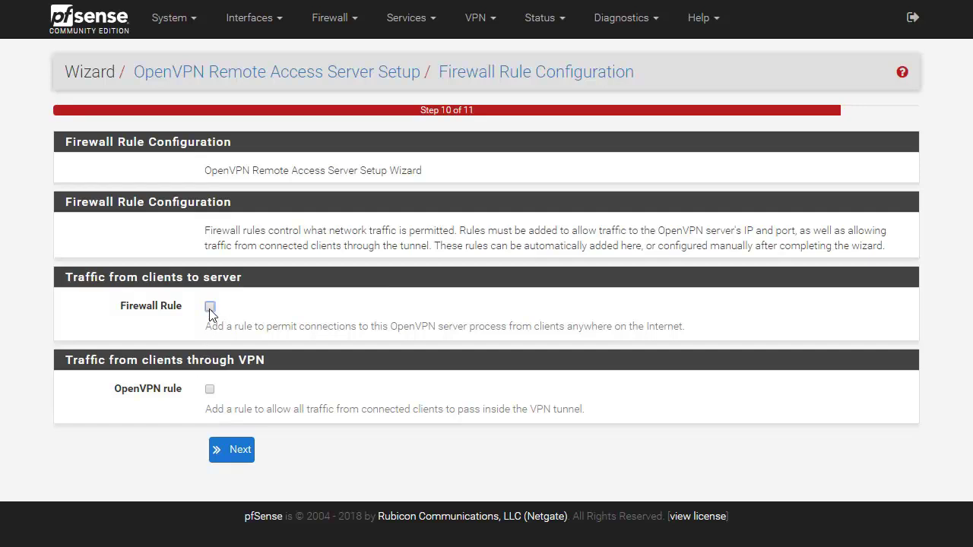
pyautogui.click(210, 390)
pyautogui.click(241, 457)
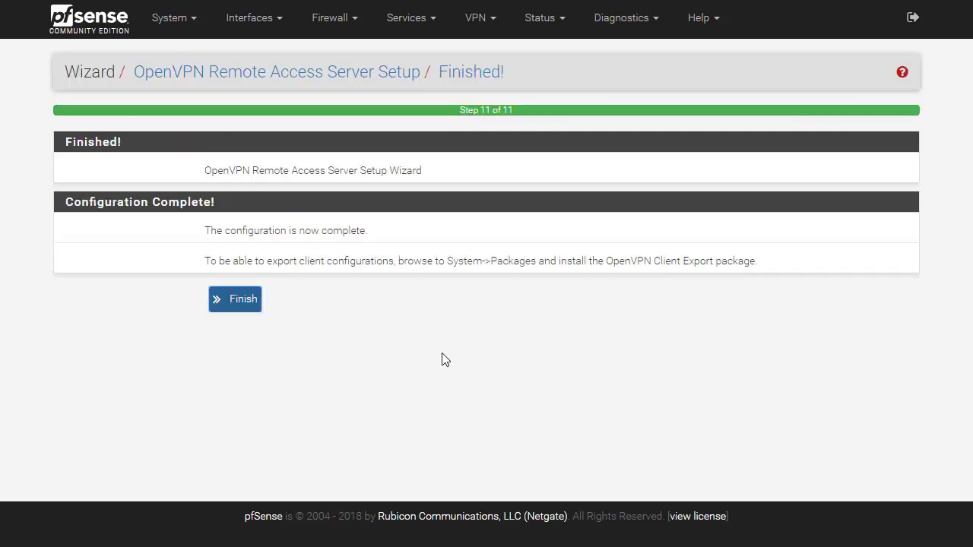
pyautogui.click(237, 299)
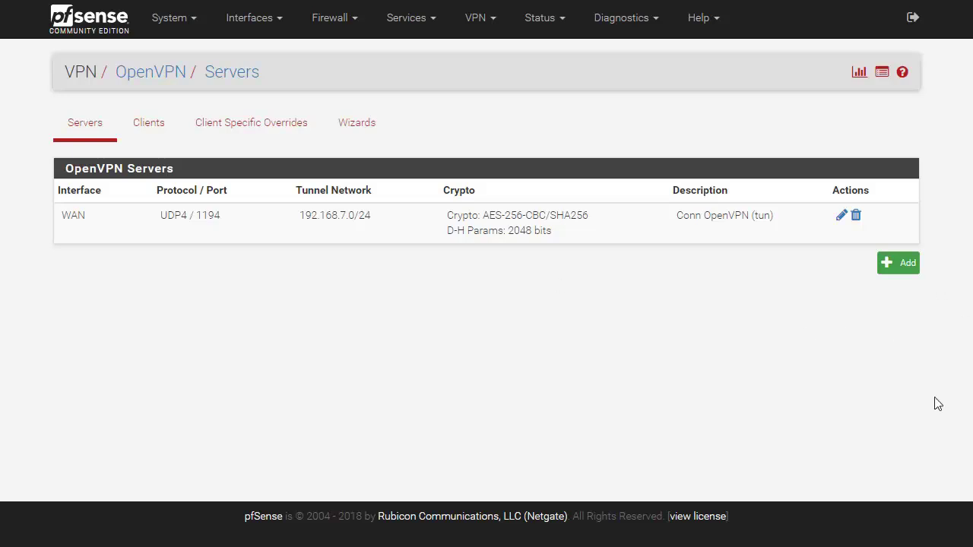
# Edit the Conn OpenVPN server and set Server mode to Remote Access (User Auth)
pyautogui.click(842, 218)
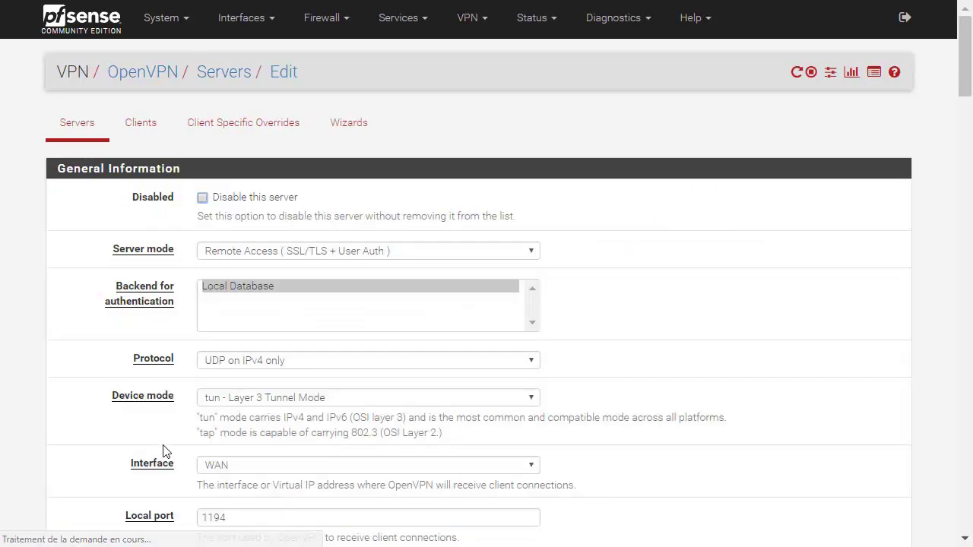
pyautogui.scroll(-10, 352, 336)
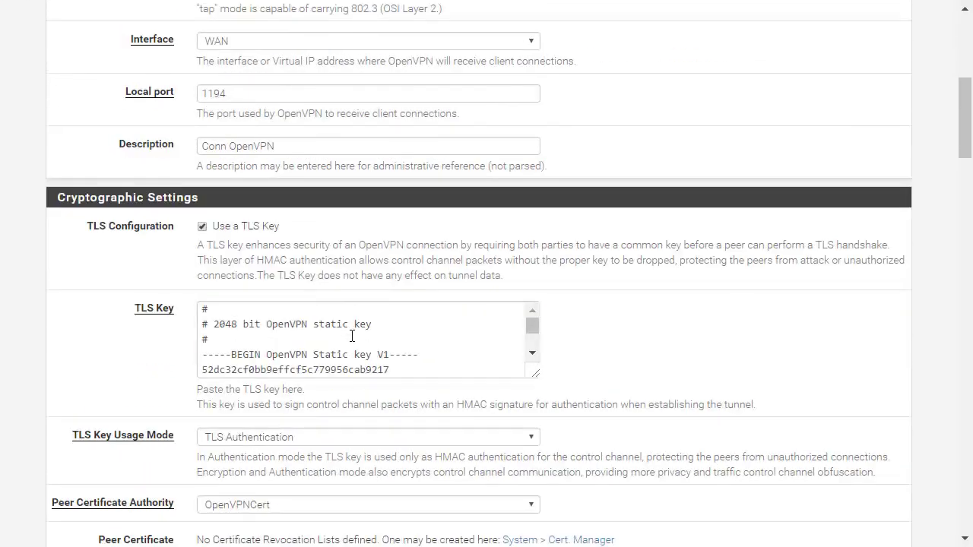
pyautogui.scroll(-15, 109, 332)
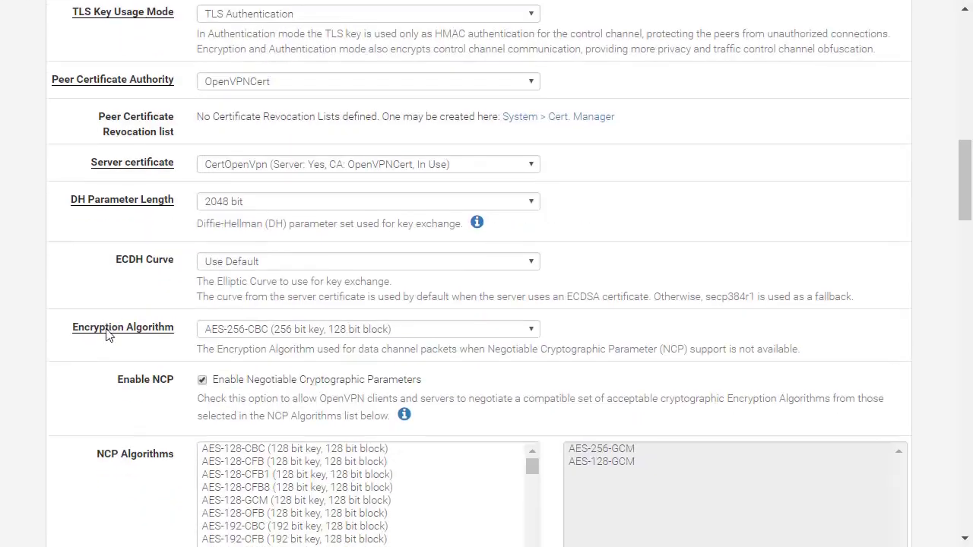
pyautogui.scroll(-10, 108, 334)
pyautogui.scroll(15, 107, 334)
pyautogui.scroll(20, 107, 334)
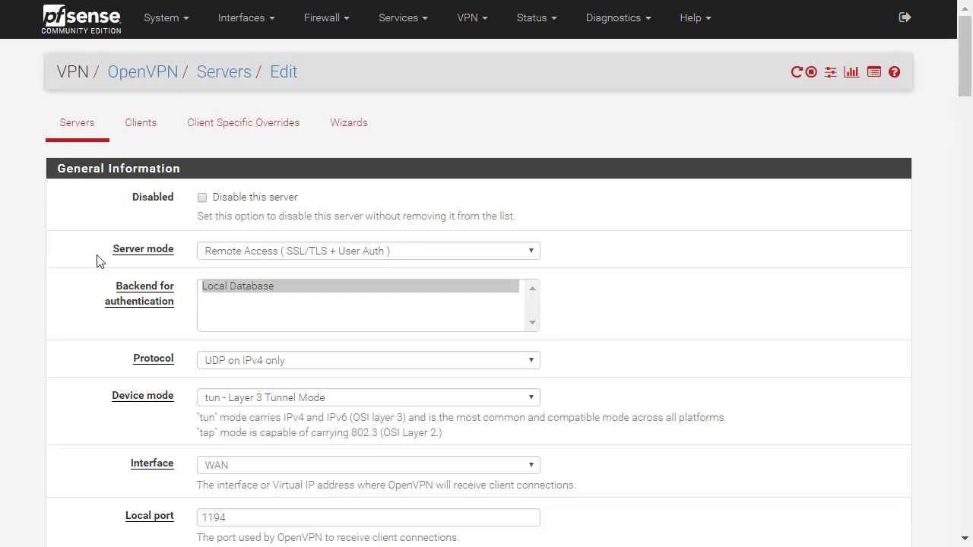
pyautogui.moveTo(111, 252); pyautogui.dragTo(181, 253)
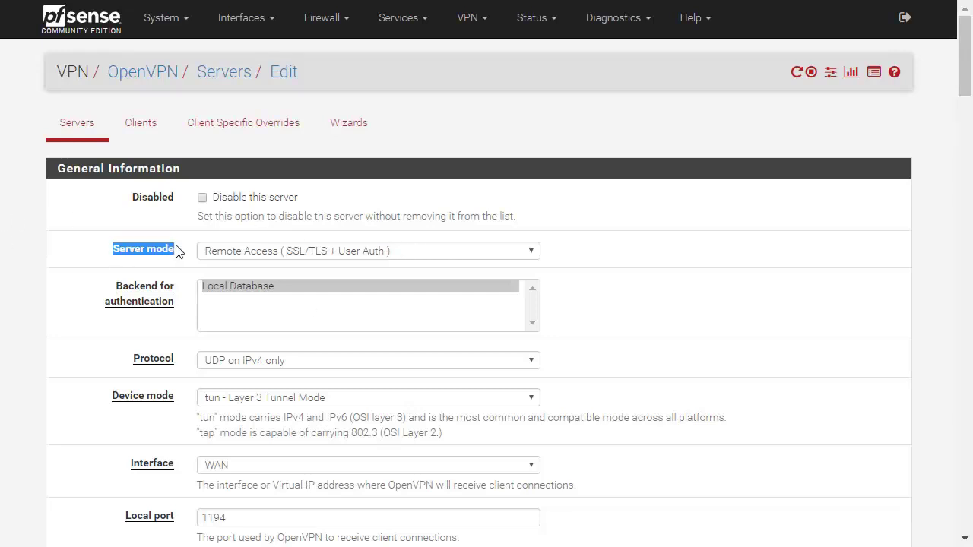
pyautogui.click(310, 250)
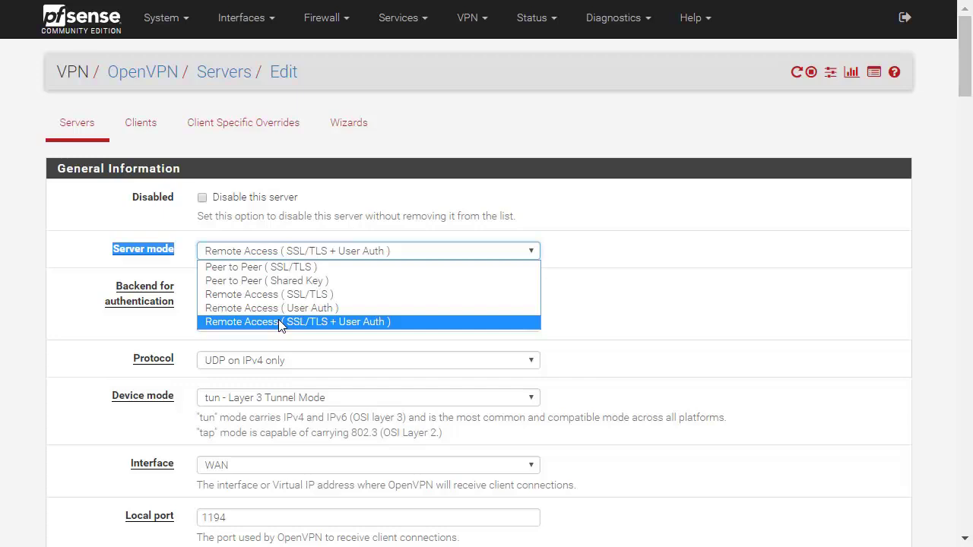
pyautogui.click(290, 308)
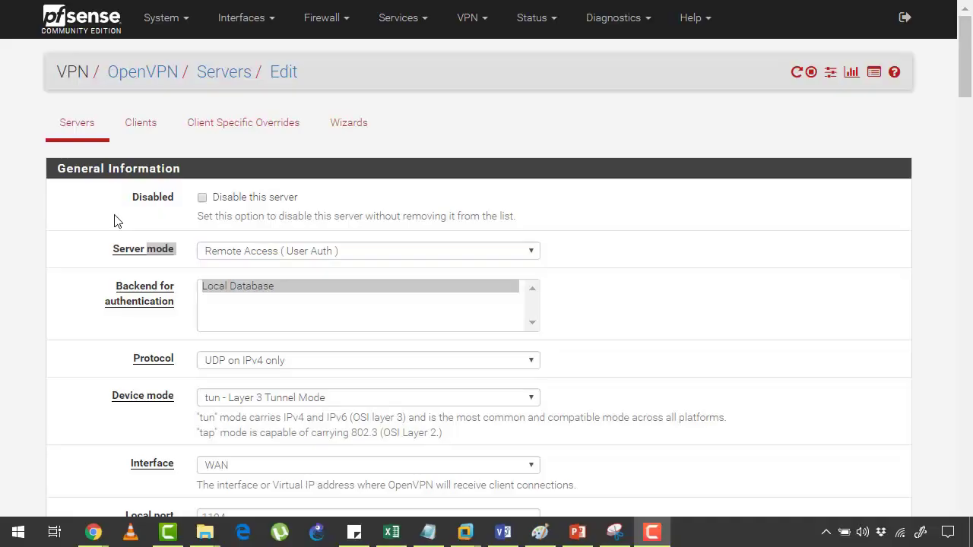
pyautogui.click(142, 202)
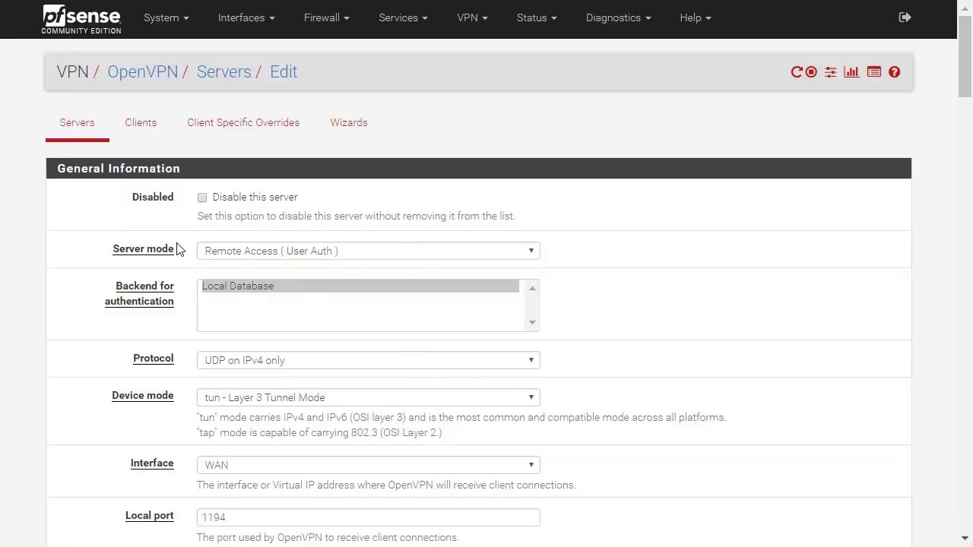
# Save the edited server settings
pyautogui.scroll(-8, 723, 283)
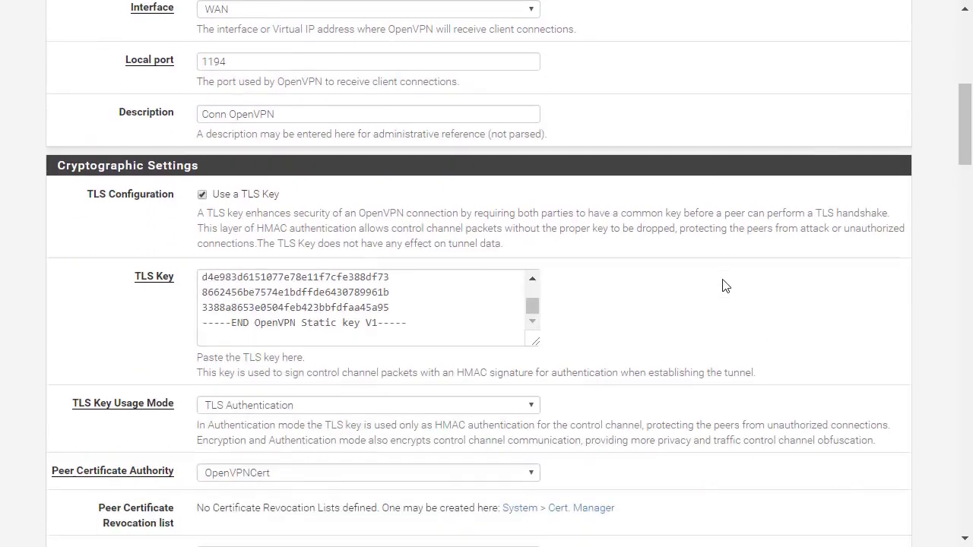
pyautogui.scroll(-10, 723, 285)
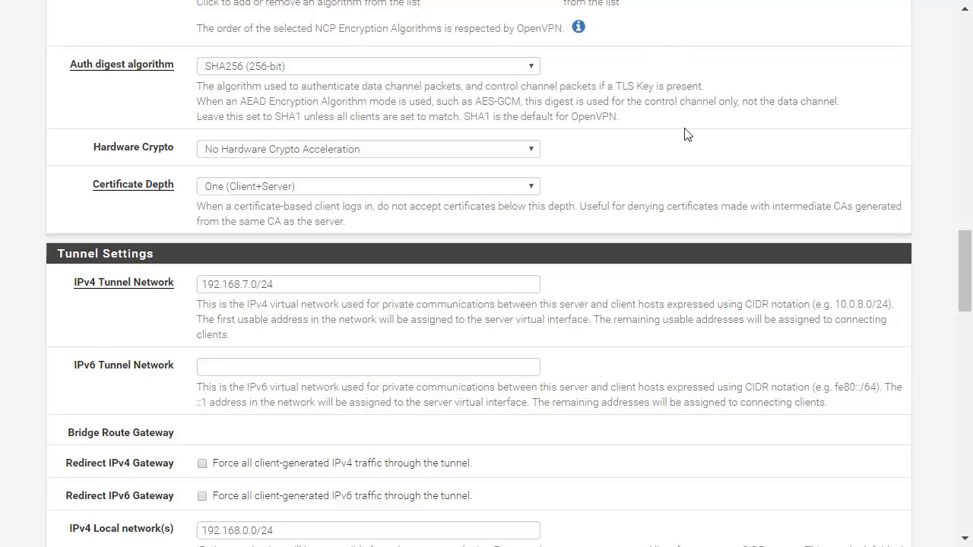
pyautogui.scroll(2, 687, 129)
pyautogui.scroll(-6, 686, 133)
pyautogui.scroll(-12, 686, 135)
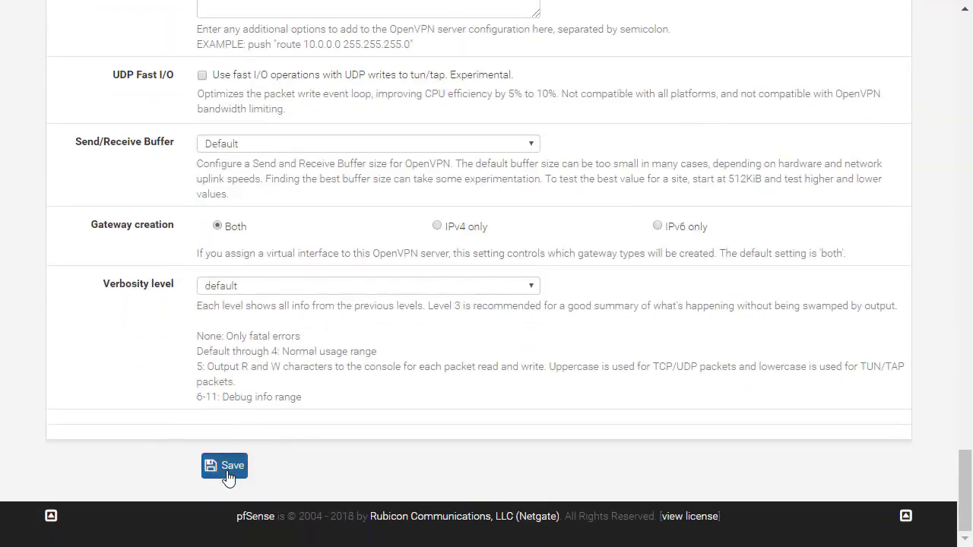
pyautogui.click(228, 474)
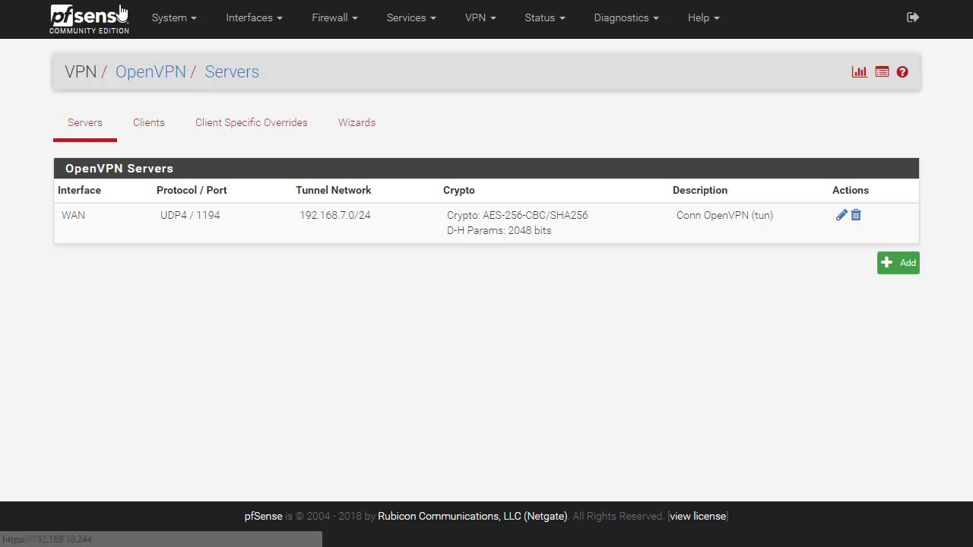
# Go to System > Package Manager > Available Packages
pyautogui.click(154, 21)
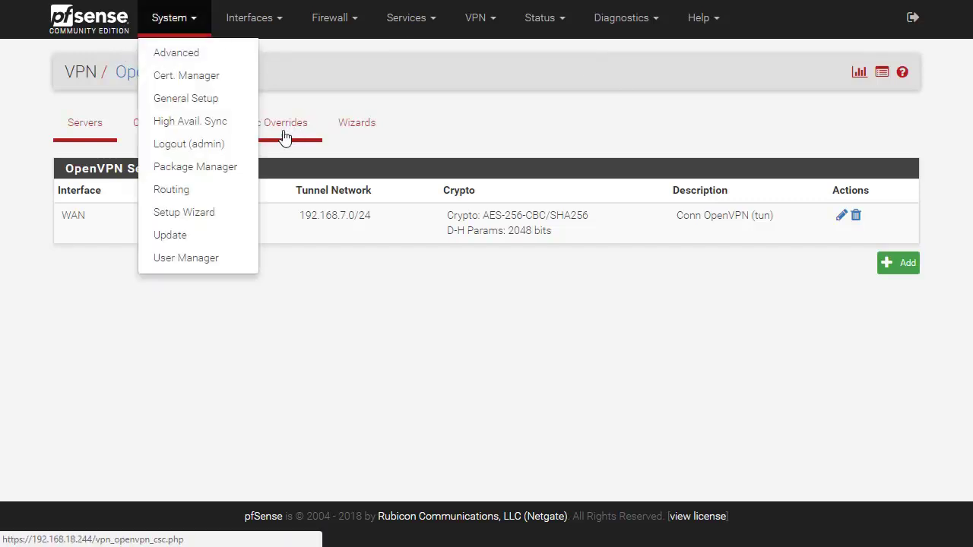
pyautogui.click(237, 172)
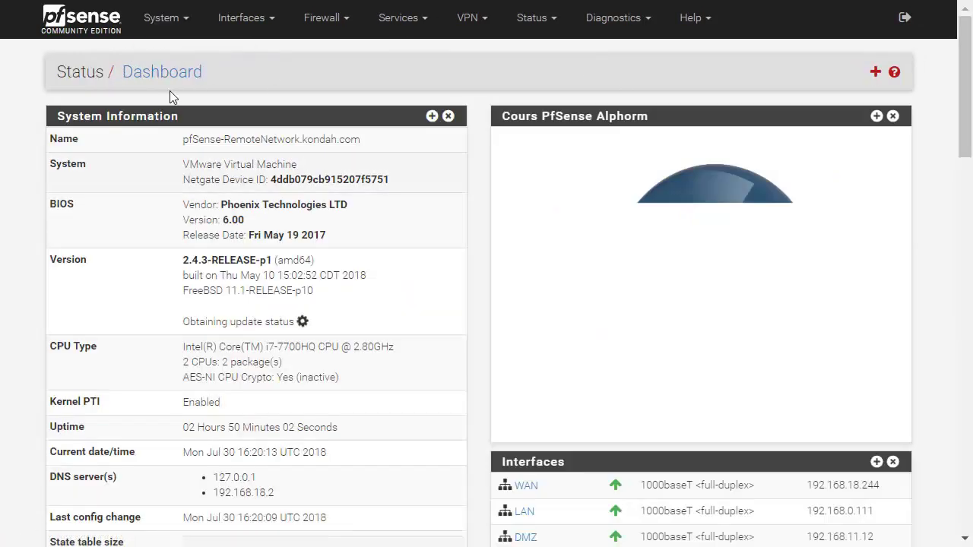
pyautogui.click(164, 18)
pyautogui.click(190, 165)
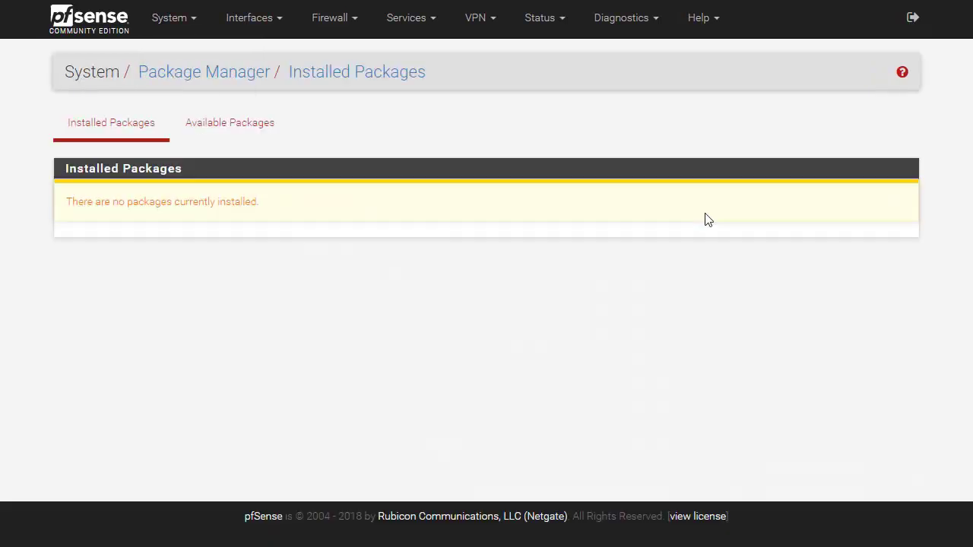
pyautogui.click(228, 122)
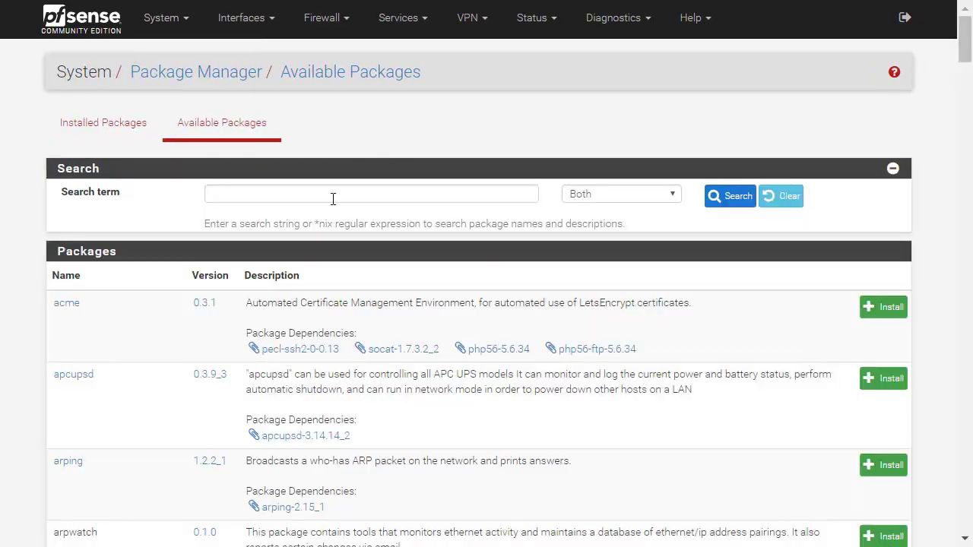
# Search for openvpn and install the openvpn-client-export package, confirming the install
pyautogui.click(333, 198)
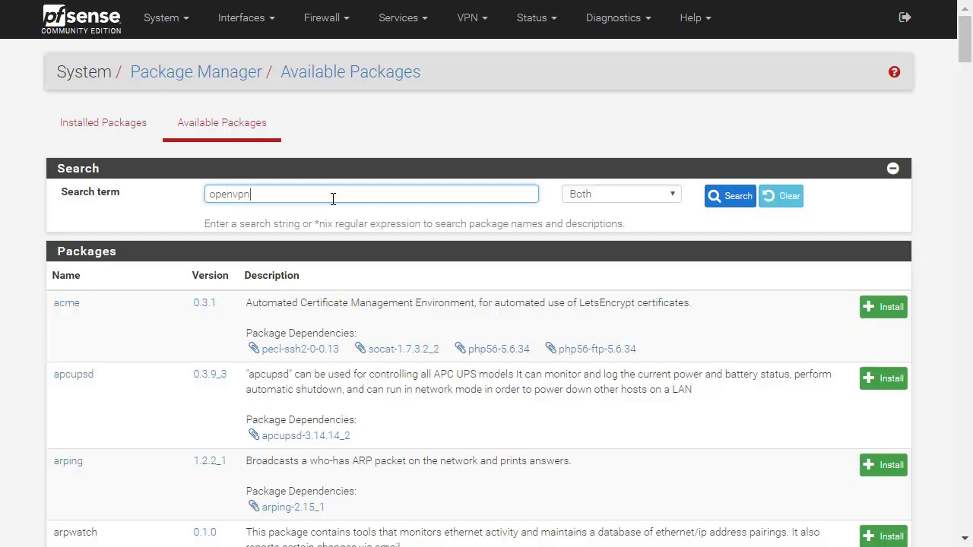
pyautogui.write('openvpn')
pyautogui.press('Return')
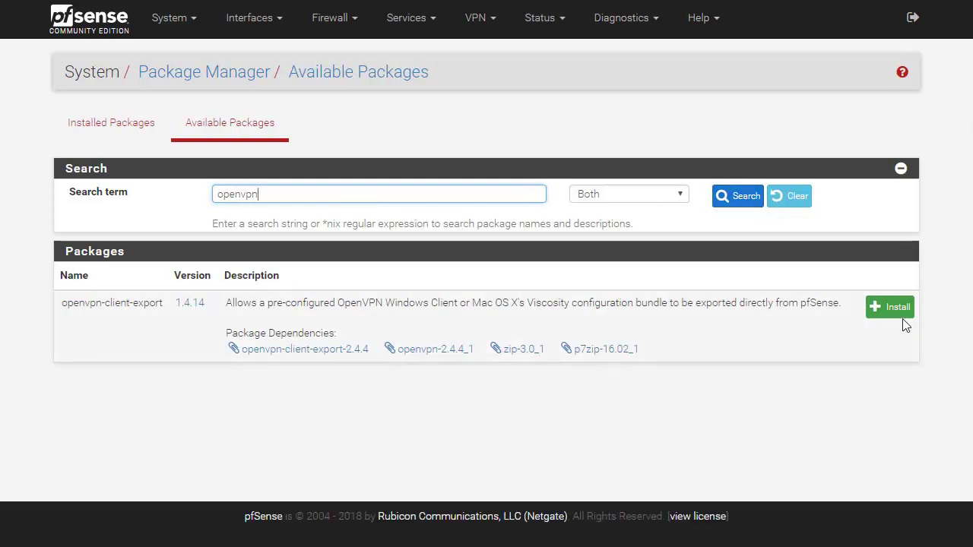
pyautogui.click(891, 309)
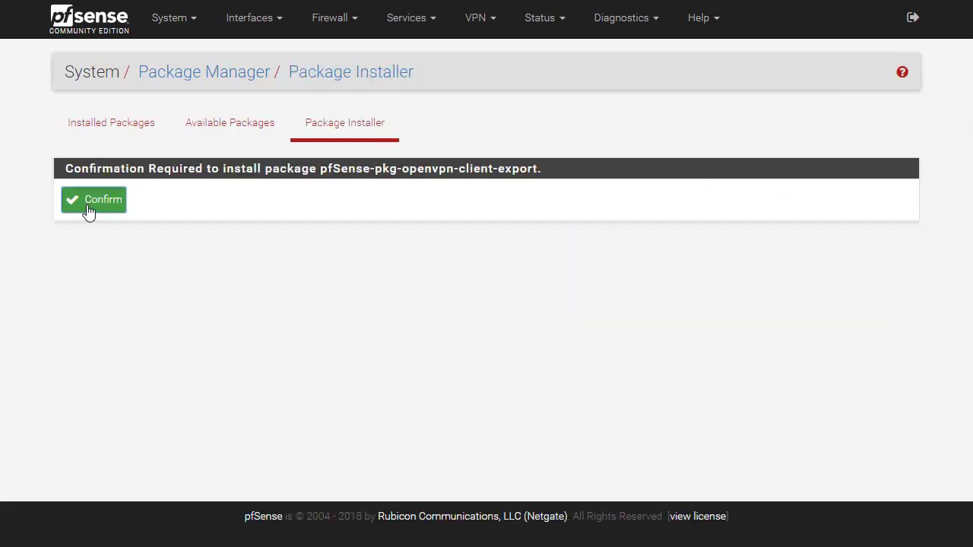
pyautogui.click(88, 203)
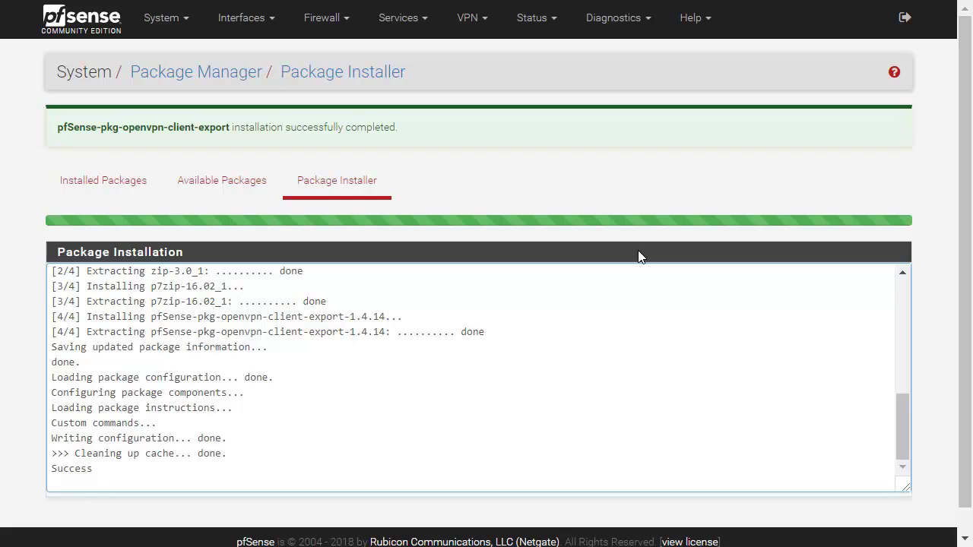
# Browse the menus and start adding a new user in System > User Manager
pyautogui.click(322, 26)
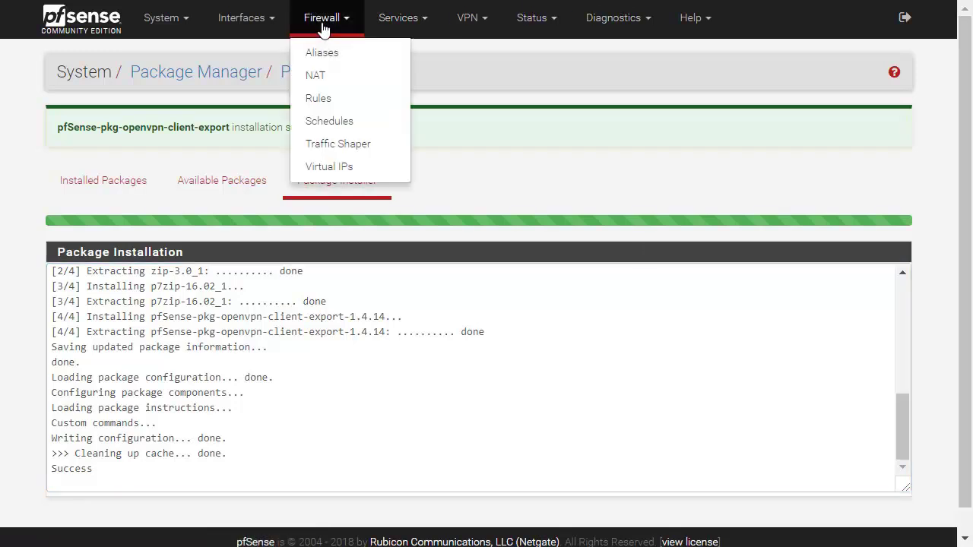
pyautogui.click(423, 21)
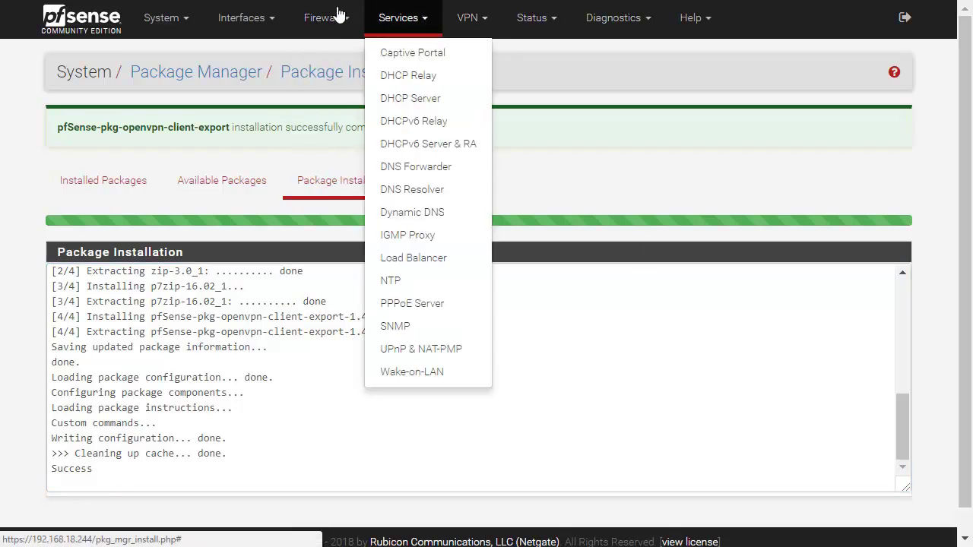
pyautogui.click(152, 21)
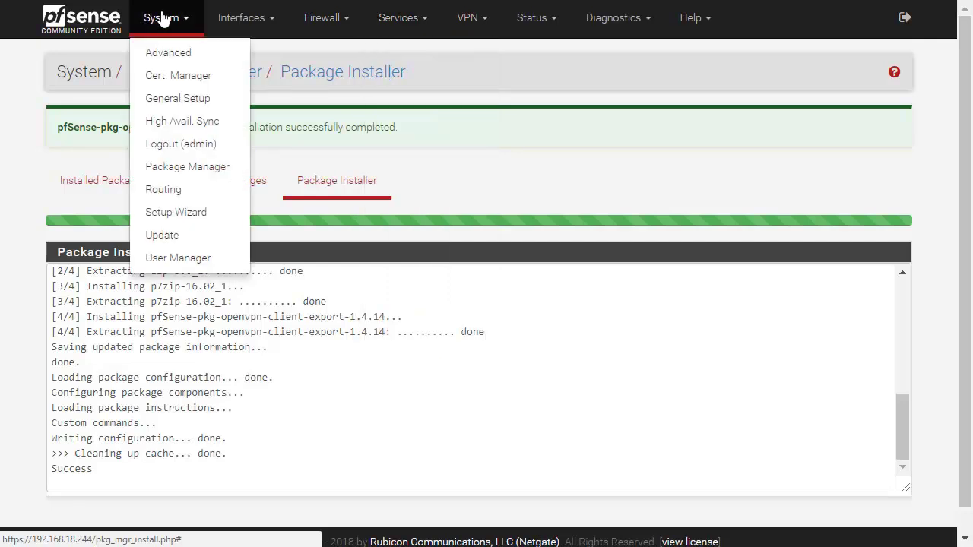
pyautogui.click(456, 23)
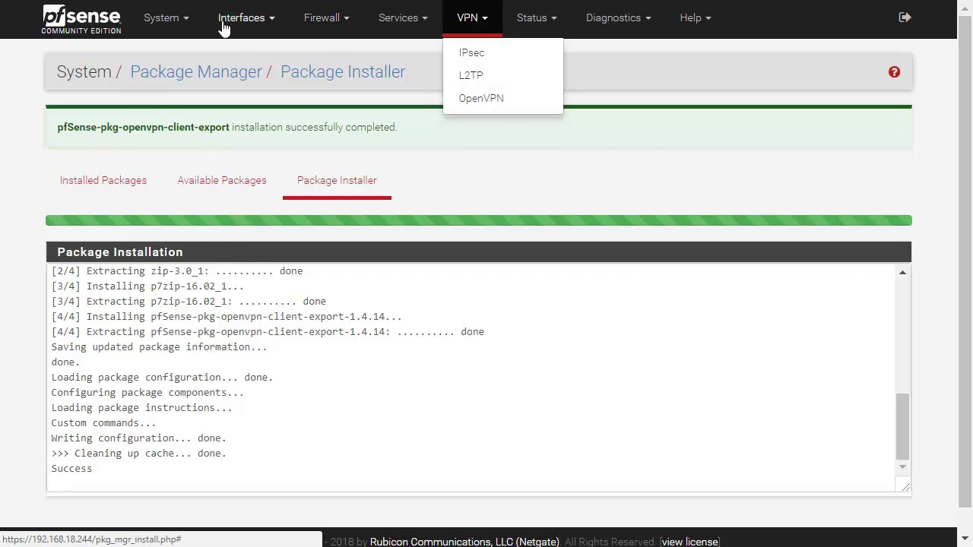
pyautogui.click(163, 19)
pyautogui.click(179, 256)
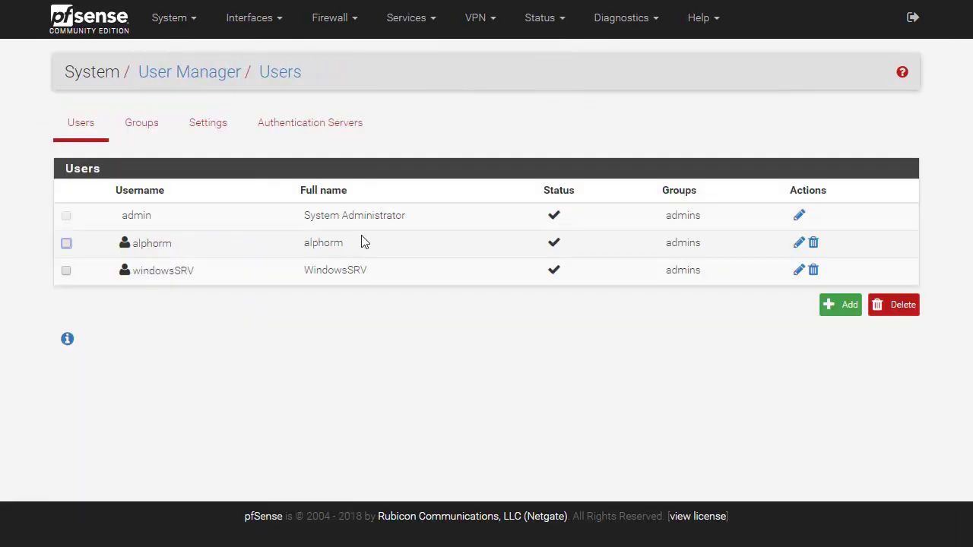
pyautogui.click(842, 308)
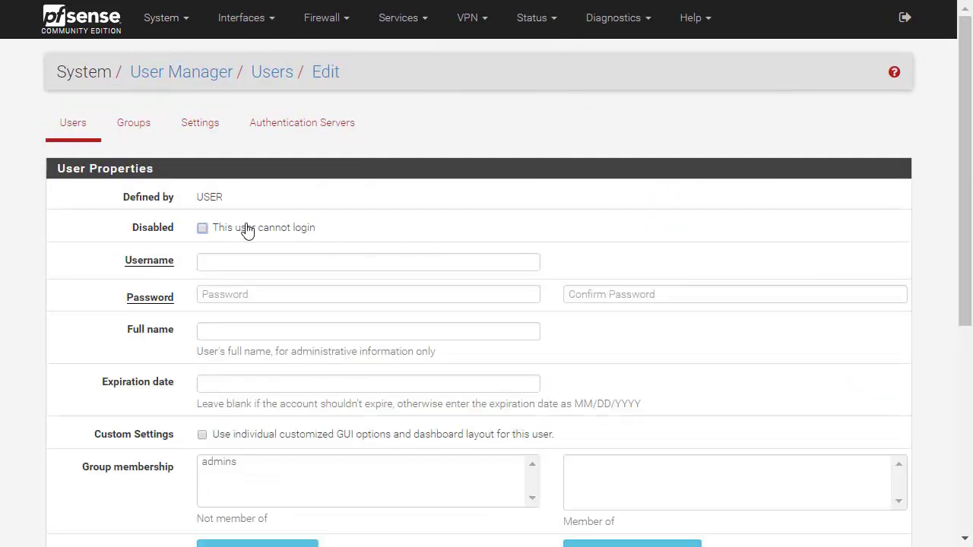
# Enter the new user's username, password, password confirmation and full name
pyautogui.click(256, 264)
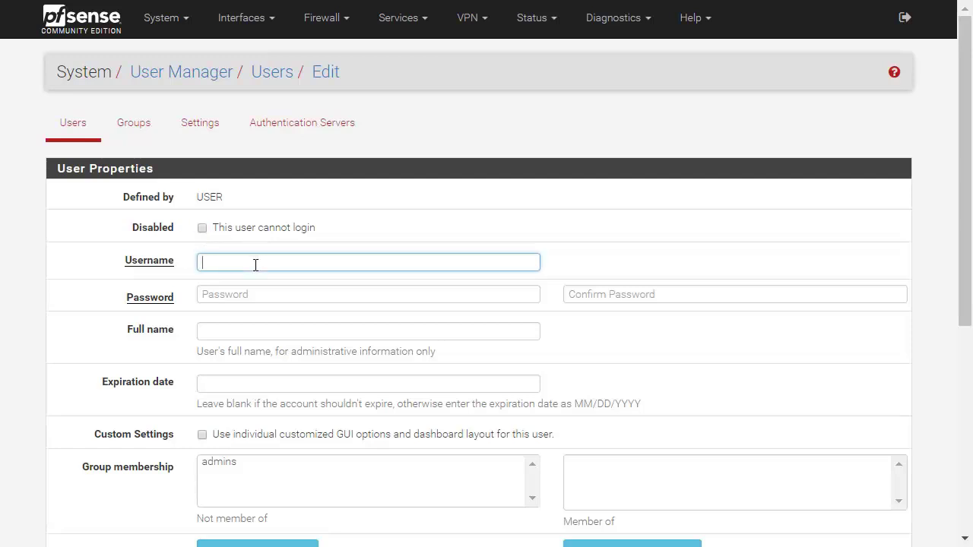
pyautogui.press('Tab')
pyautogui.write('p')
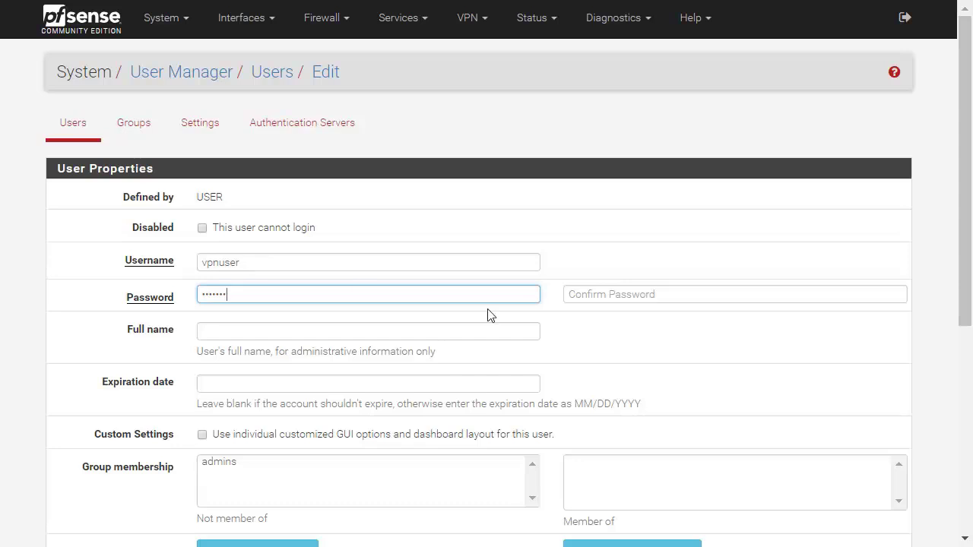
pyautogui.click(605, 303)
pyautogui.write('pa')
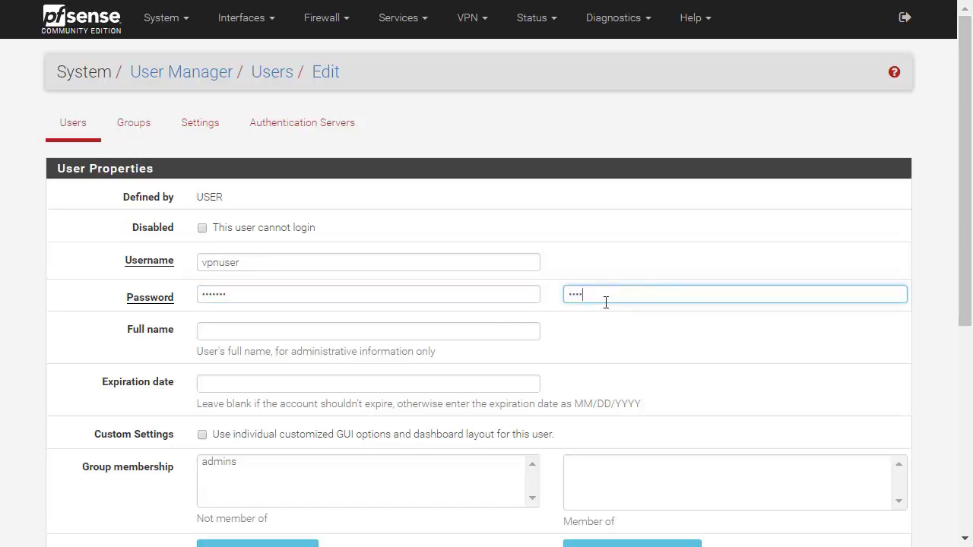
pyautogui.scroll(-2, 607, 302)
pyautogui.click(323, 171)
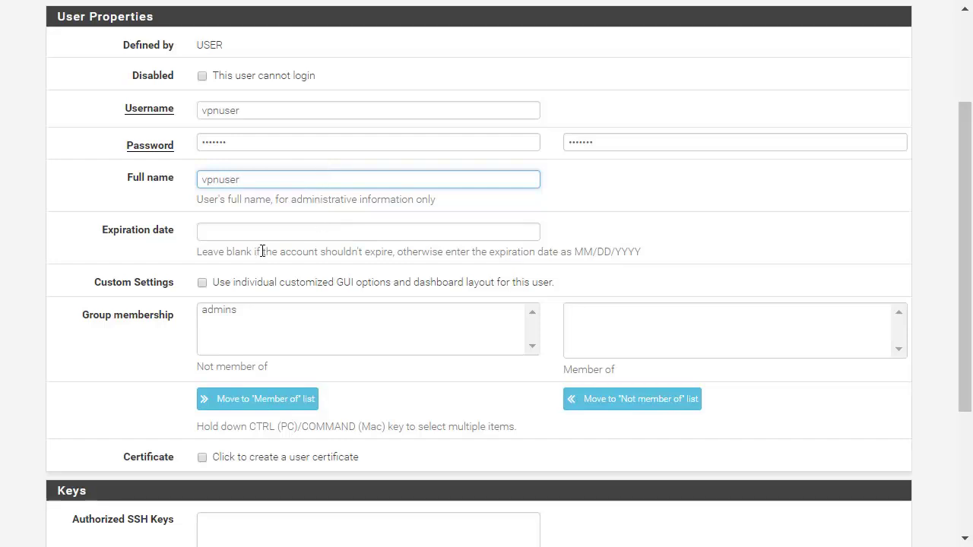
# Make the user a member of admins, save the account, and return to the OpenVPN servers
pyautogui.scroll(-1, 276, 286)
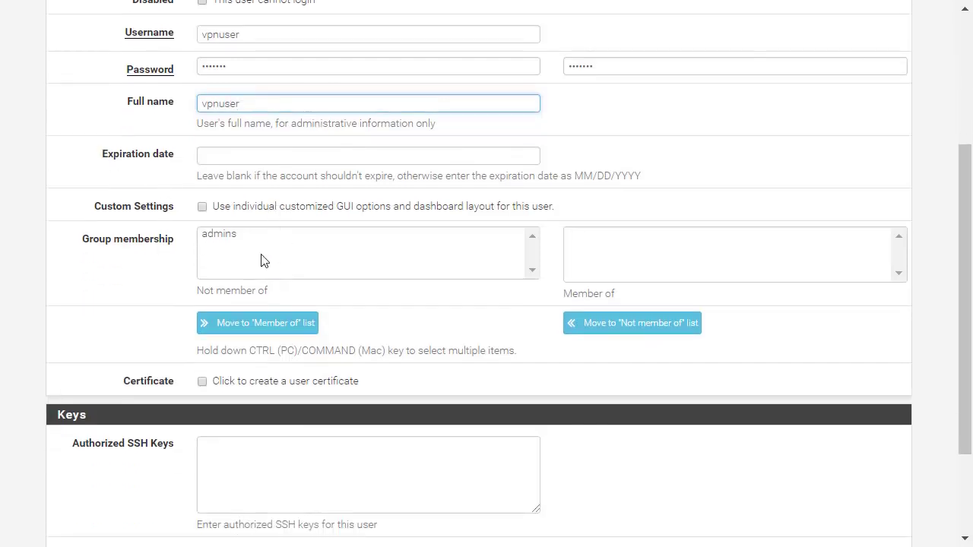
pyautogui.click(291, 212)
pyautogui.click(291, 214)
pyautogui.click(289, 234)
pyautogui.click(287, 326)
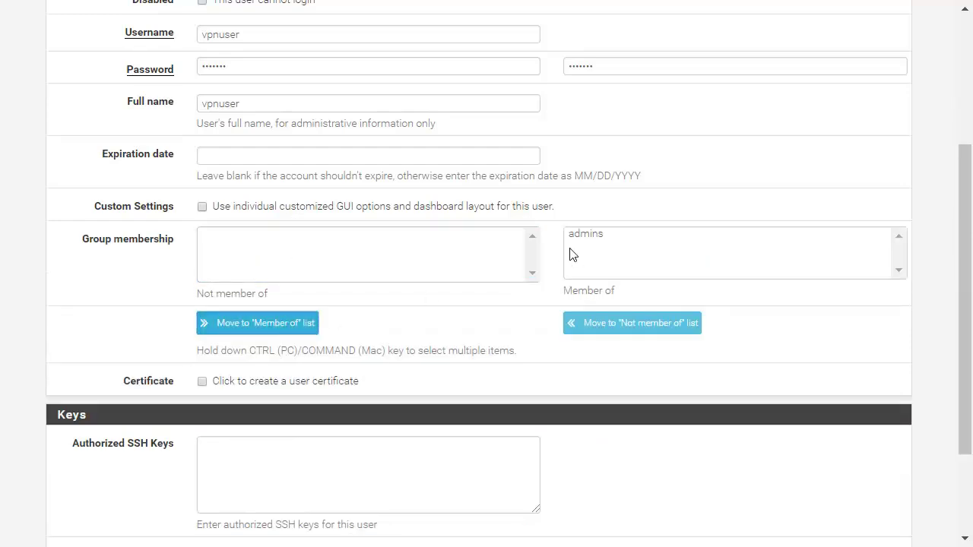
pyautogui.scroll(-2, 326, 314)
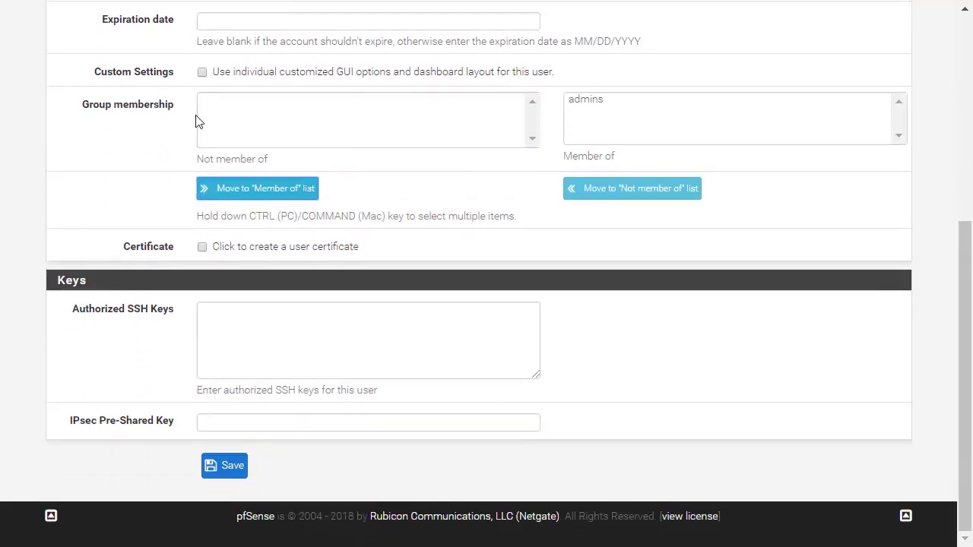
pyautogui.click(228, 468)
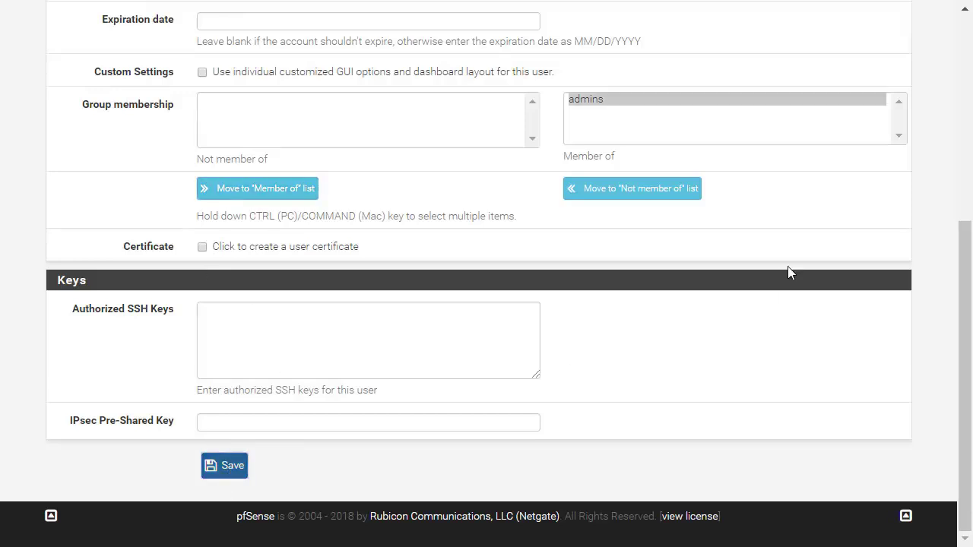
pyautogui.click(479, 19)
pyautogui.click(503, 94)
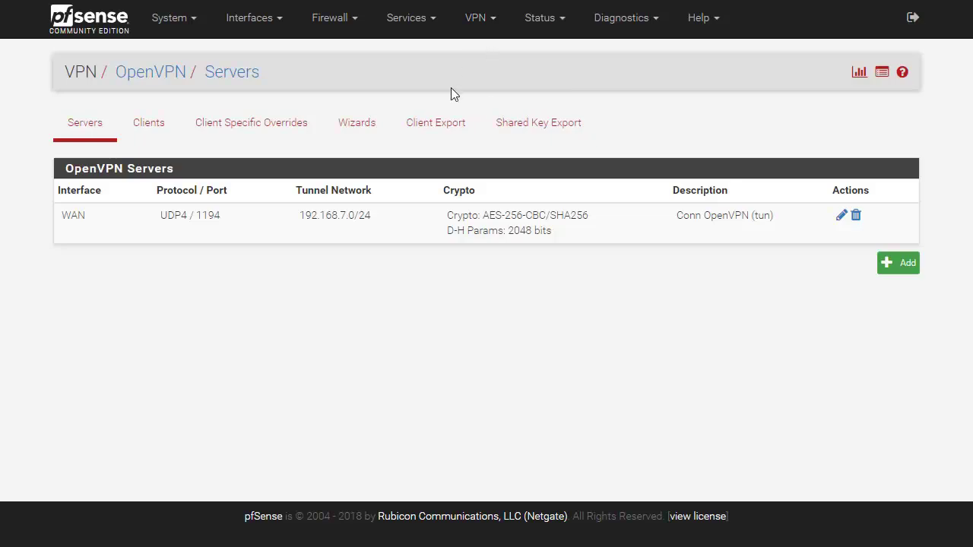
# Open the OpenVPN Client Export page and review the available client export options
pyautogui.click(439, 142)
pyautogui.scroll(-15, 370, 152)
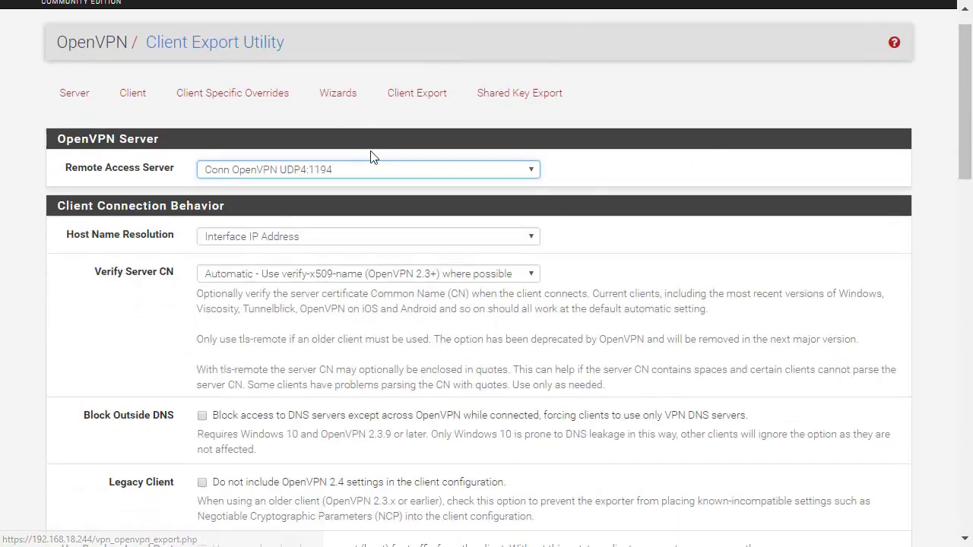
pyautogui.scroll(5, 954, 314)
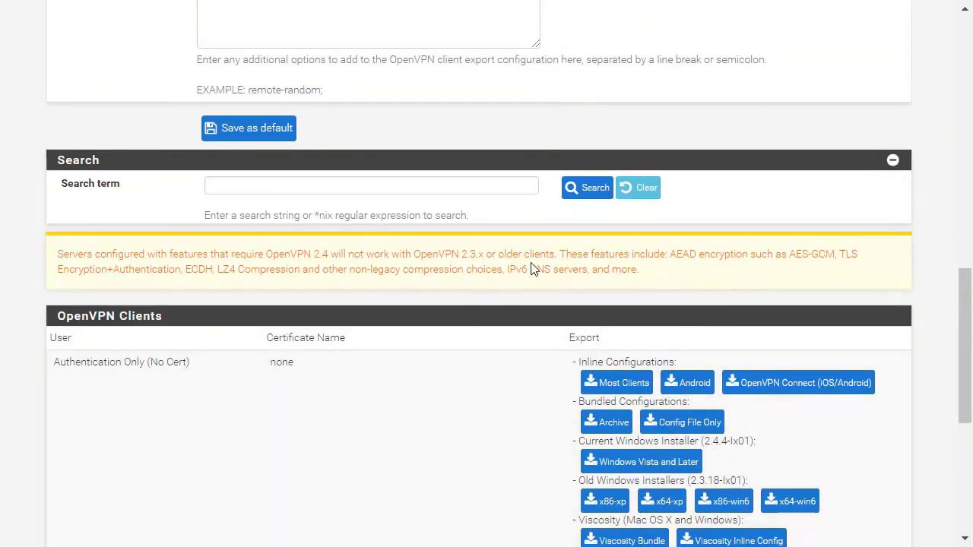
pyautogui.scroll(-1, 532, 267)
pyautogui.scroll(10, 527, 276)
pyautogui.scroll(3, 563, 158)
pyautogui.scroll(-15, 562, 158)
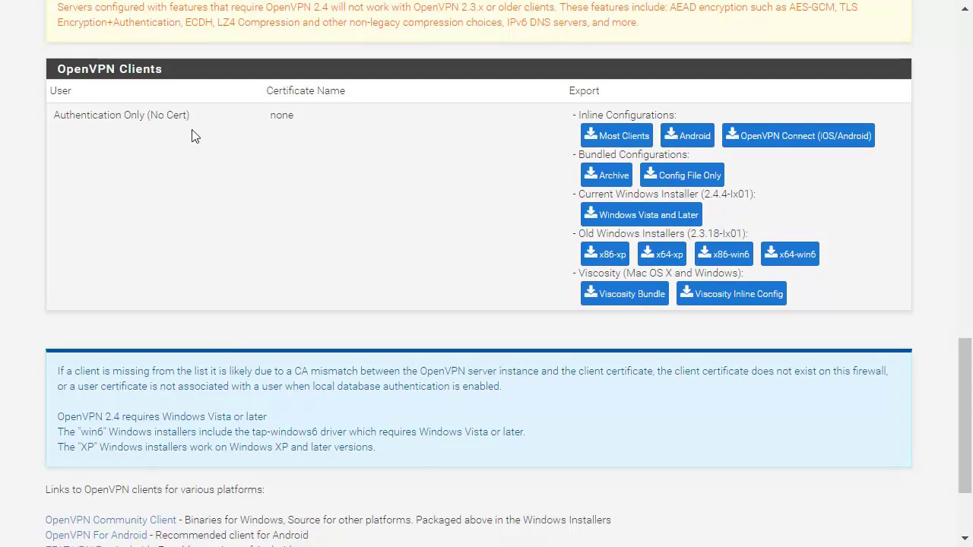
pyautogui.moveTo(63, 114); pyautogui.dragTo(894, 298)
pyautogui.click(894, 298)
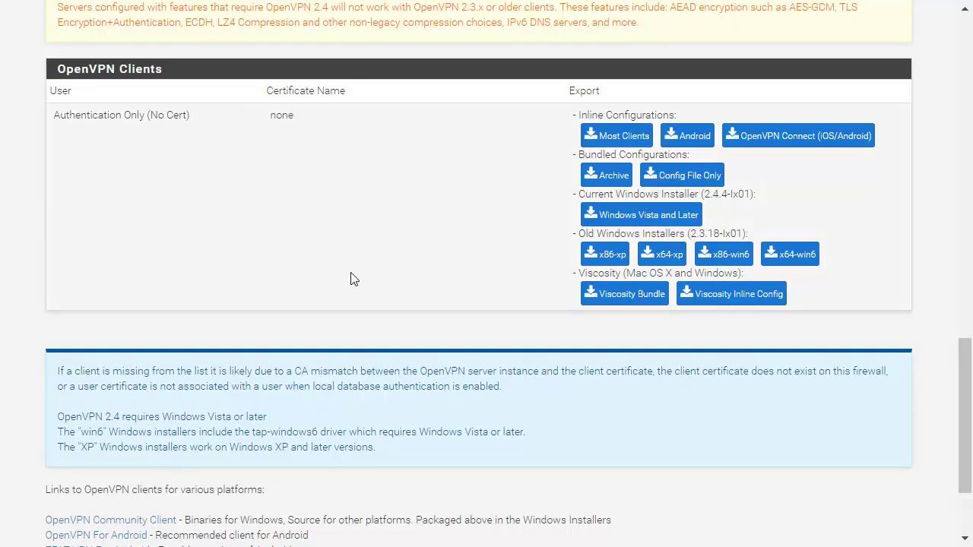
# Download the 'Windows Vista and Later' installer under Current Windows Installer
pyautogui.scroll(15, 352, 232)
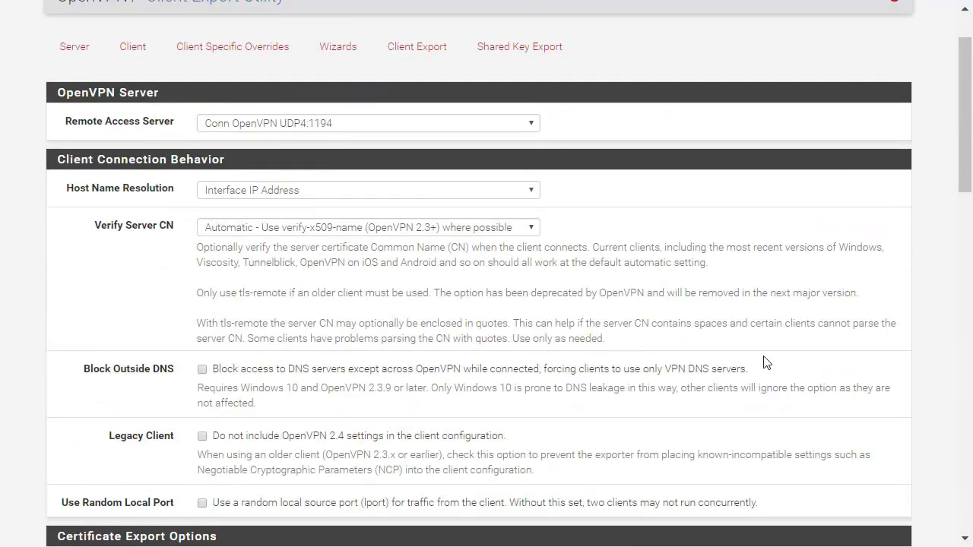
pyautogui.press('F11')
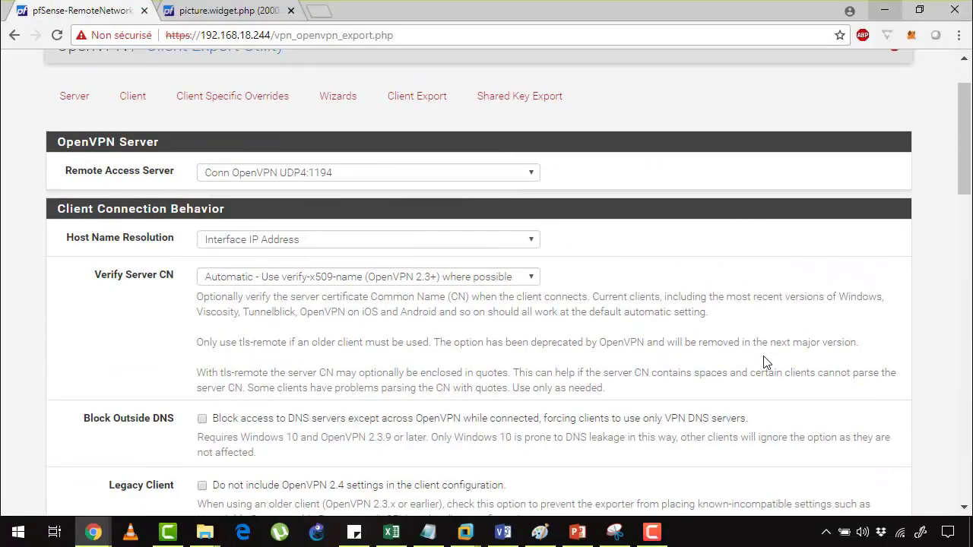
pyautogui.scroll(1, 274, 190)
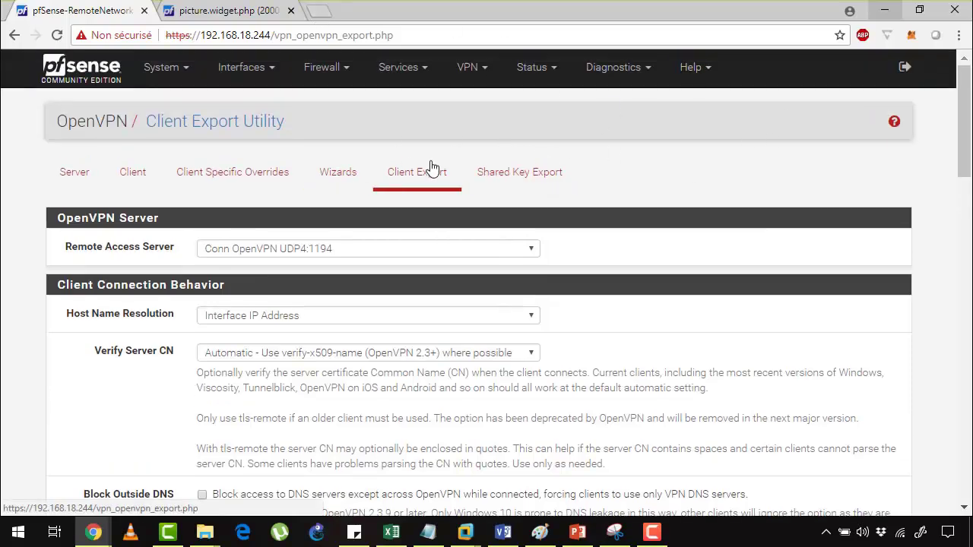
pyautogui.scroll(-16, 461, 206)
pyautogui.scroll(3, 460, 206)
pyautogui.scroll(-2, 662, 282)
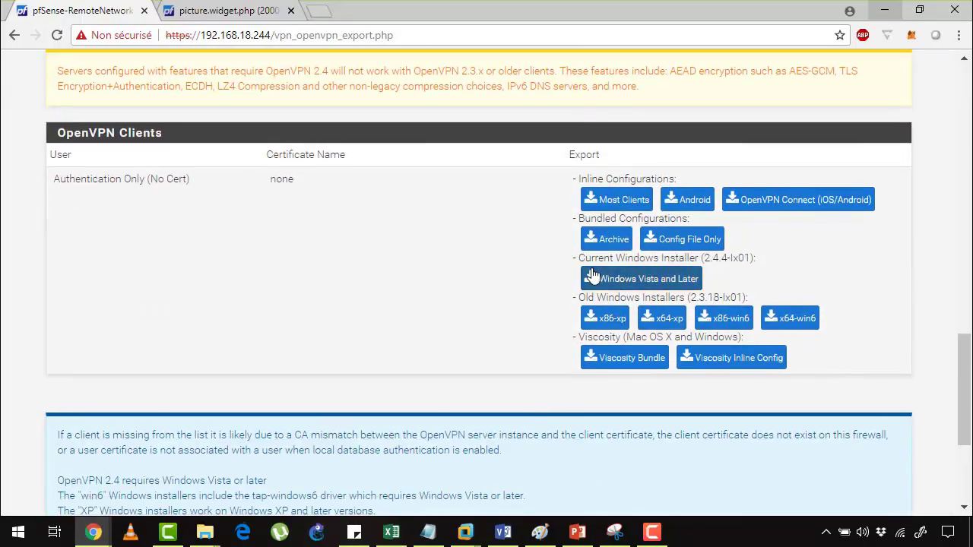
pyautogui.moveTo(578, 260); pyautogui.dragTo(761, 256)
pyautogui.click(760, 257)
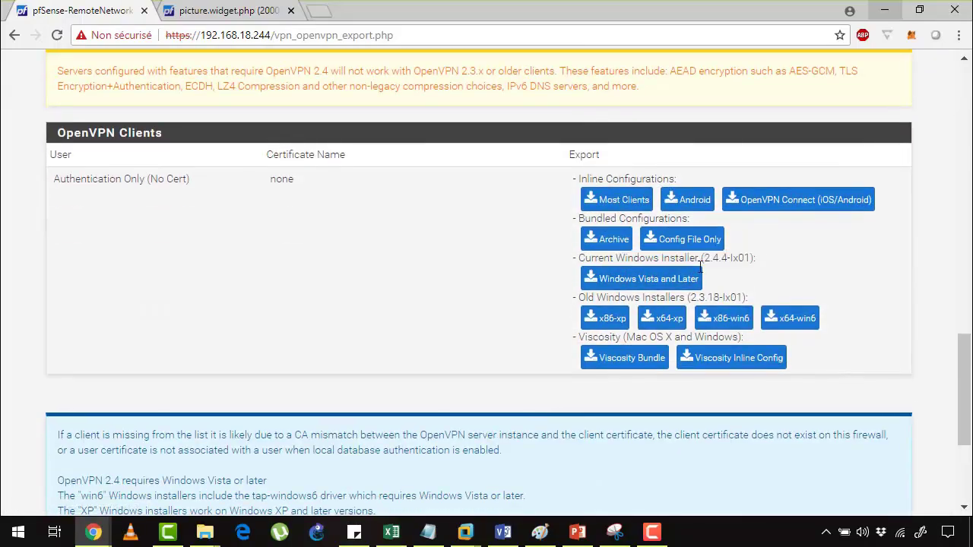
pyautogui.click(663, 286)
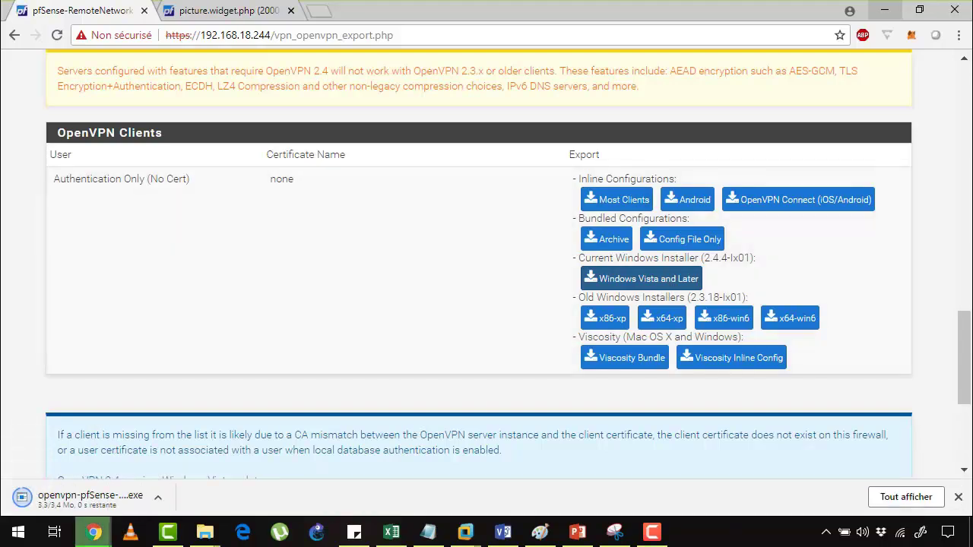
# In the Windows 10 VM, paste the downloaded installer onto the desktop and run it
pyautogui.moveTo(465, 531)
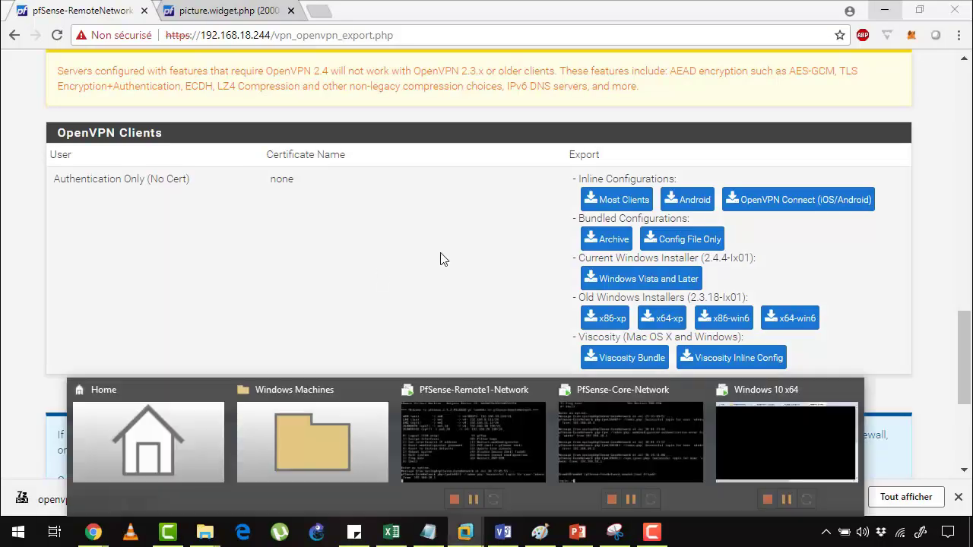
pyautogui.click(762, 375)
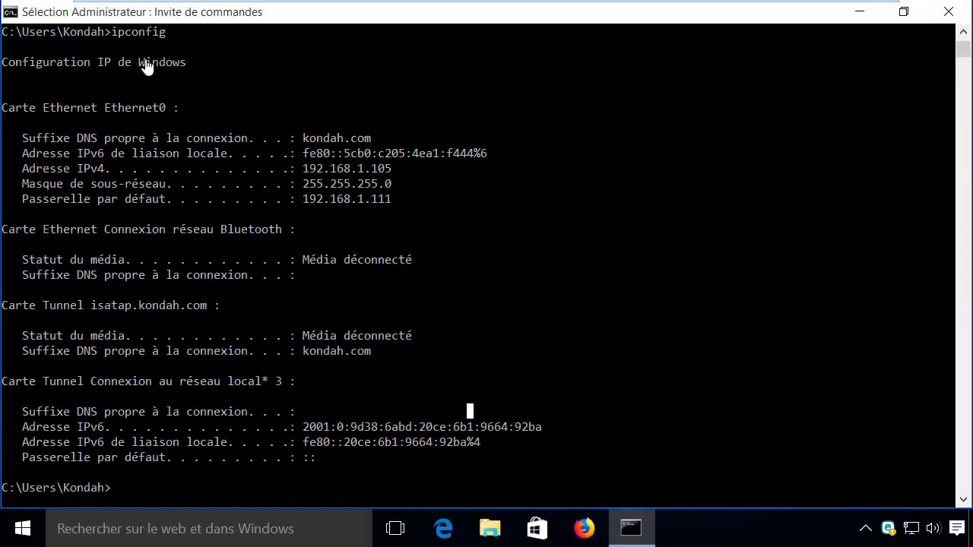
pyautogui.moveTo(154, 67); pyautogui.dragTo(569, 352)
pyautogui.click(566, 352)
pyautogui.click(860, 11)
pyautogui.rightClick(603, 140)
pyautogui.click(740, 226)
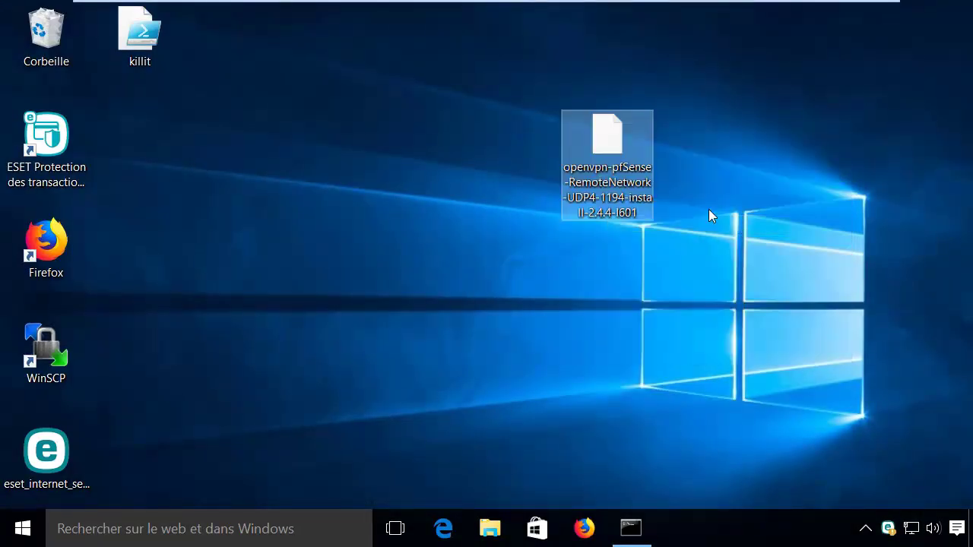
pyautogui.doubleClick(595, 146)
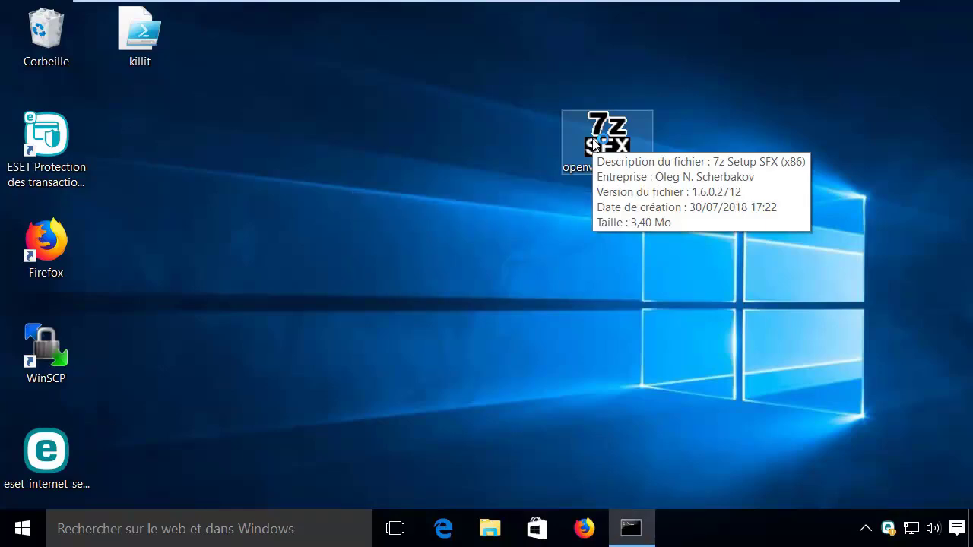
# Install OpenVPN with default components and location, allowing the TAP network driver
pyautogui.click(602, 416)
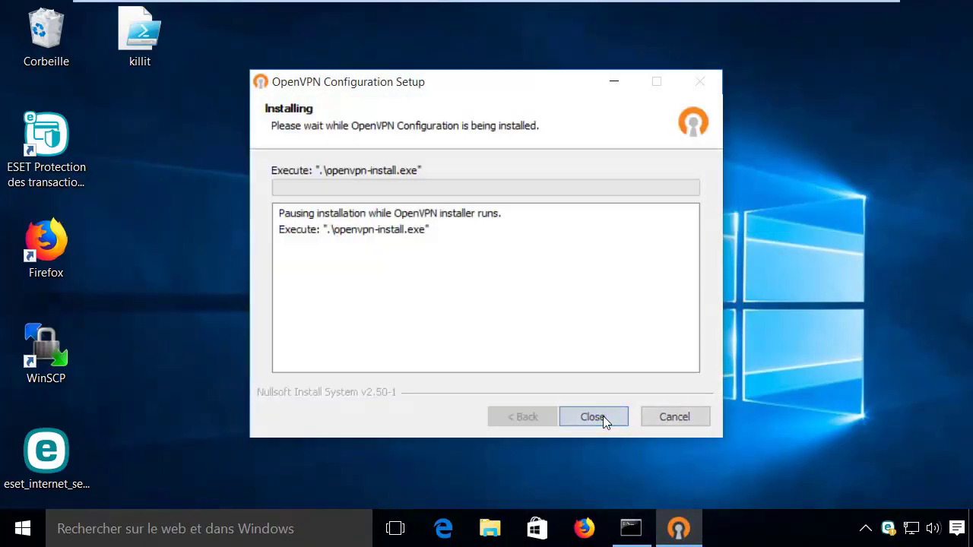
pyautogui.click(602, 416)
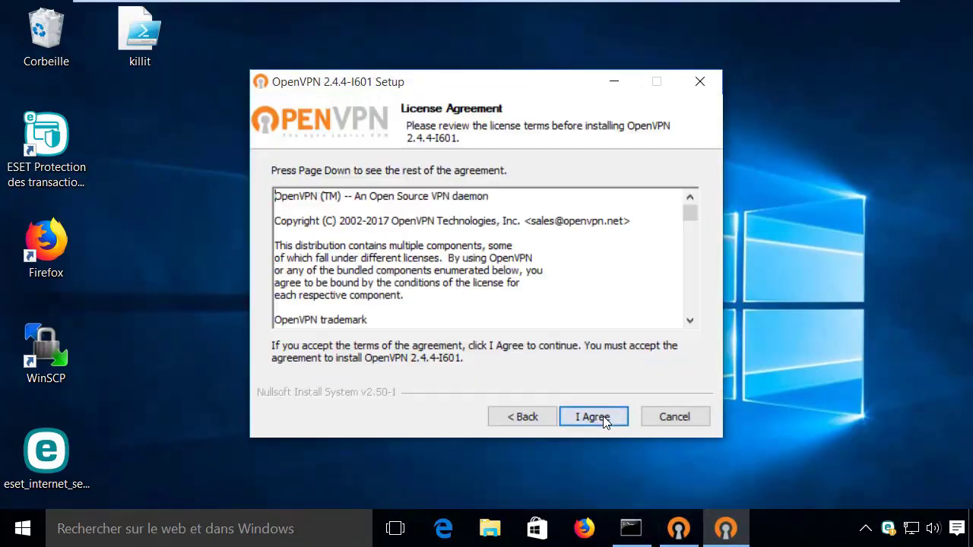
pyautogui.click(602, 416)
pyautogui.click(603, 415)
pyautogui.click(603, 416)
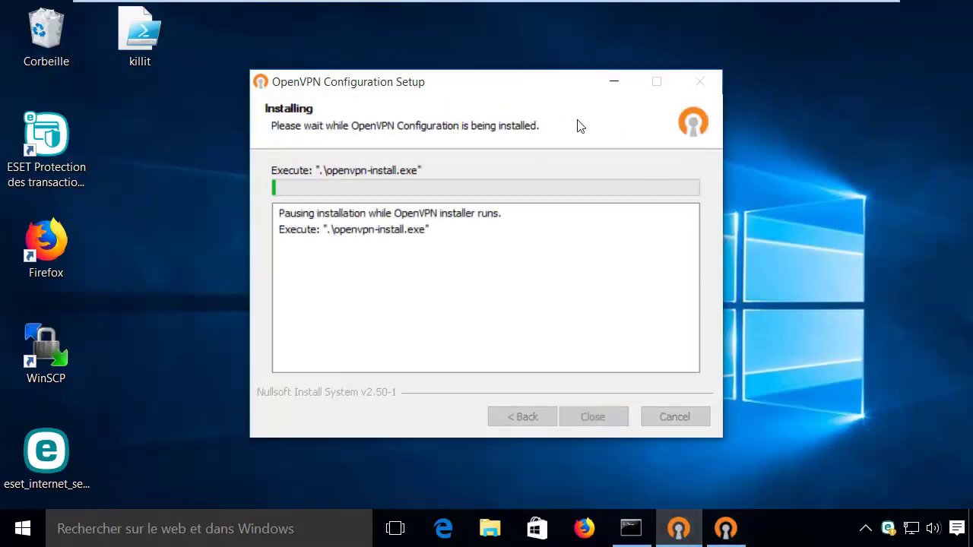
pyautogui.moveTo(426, 83); pyautogui.dragTo(144, 24)
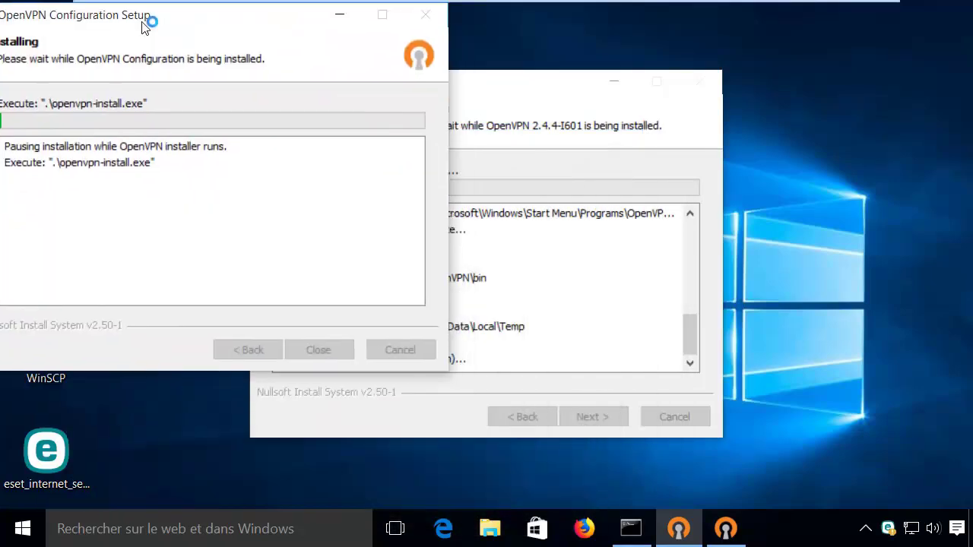
pyautogui.click(557, 131)
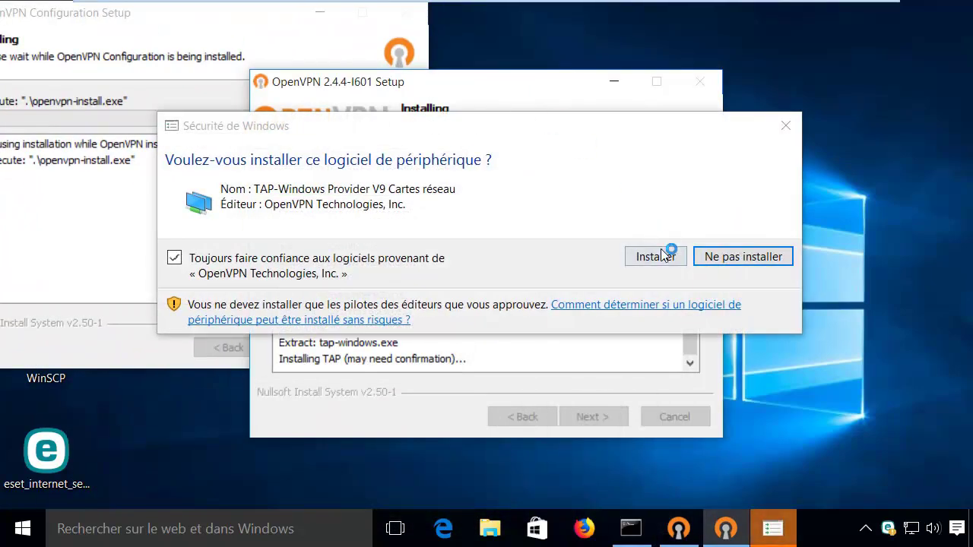
pyautogui.click(595, 255)
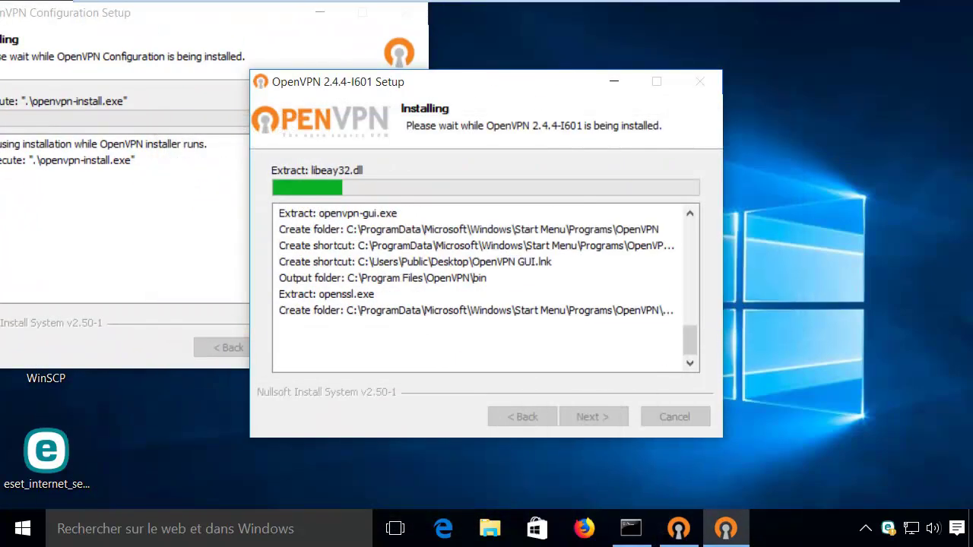
# Finish the OpenVPN setup wizard, close the readme, and close the completed configuration setup
pyautogui.click(317, 12)
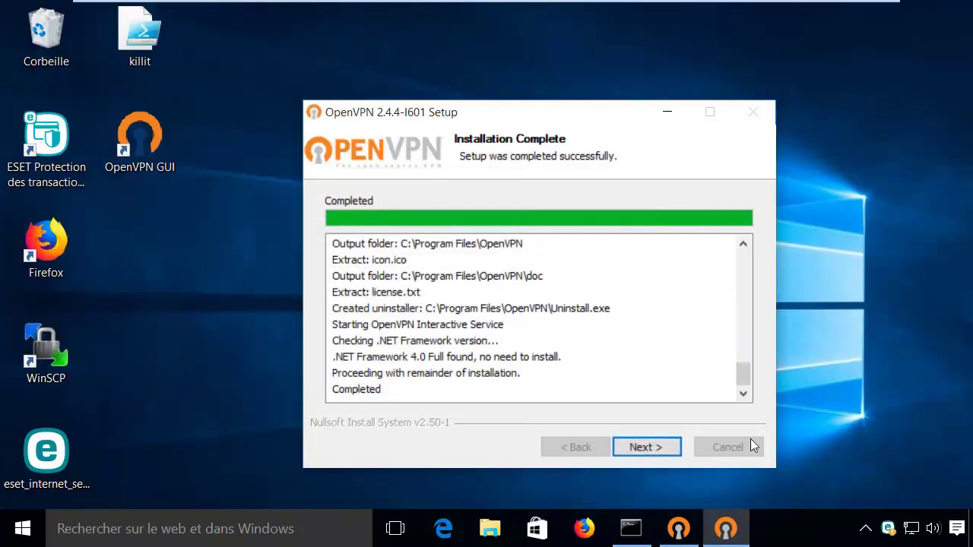
pyautogui.click(644, 445)
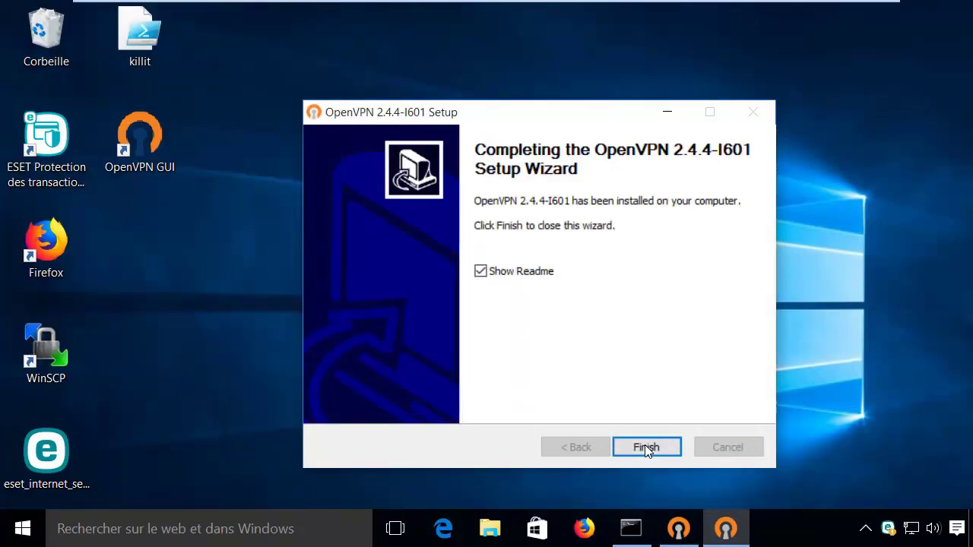
pyautogui.click(645, 445)
pyautogui.click(728, 37)
pyautogui.click(678, 539)
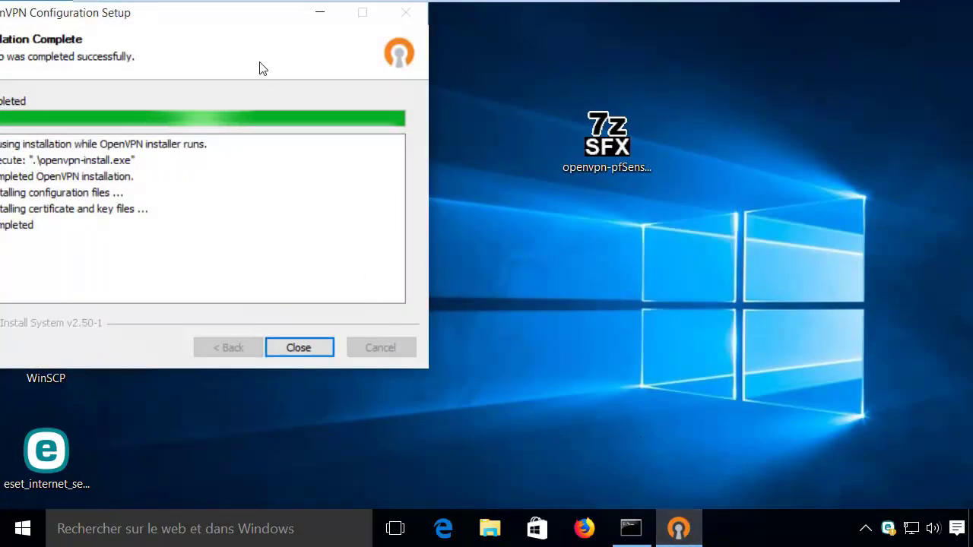
pyautogui.moveTo(246, 24); pyautogui.dragTo(435, 178)
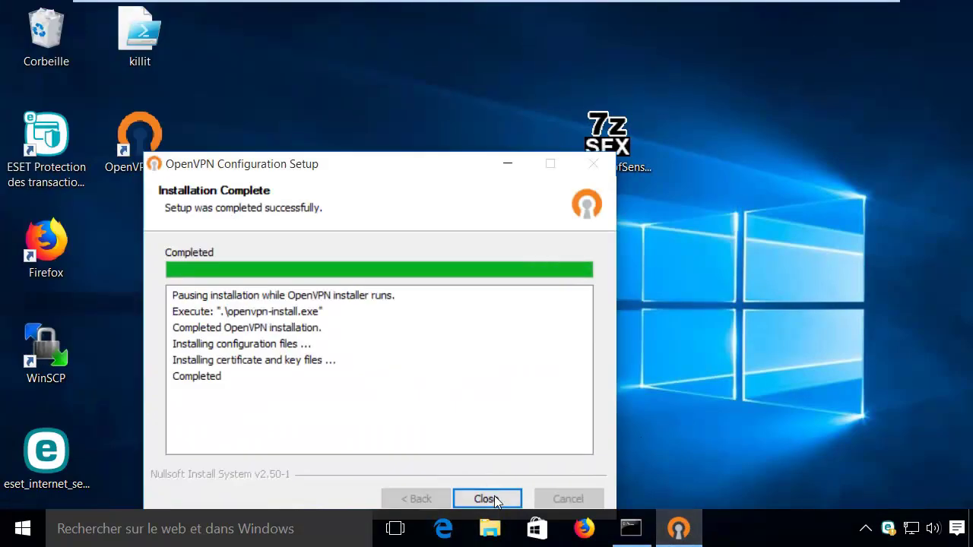
pyautogui.click(482, 497)
pyautogui.click(866, 528)
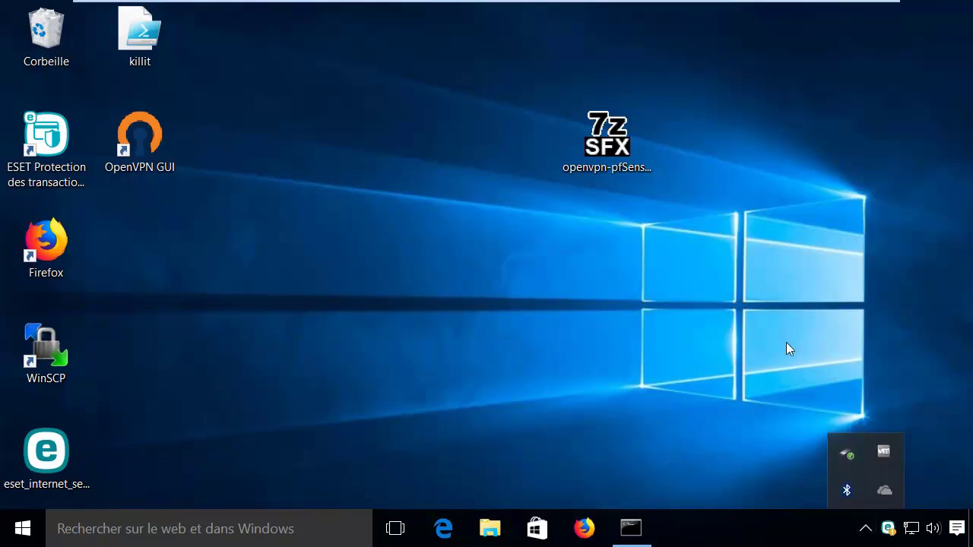
# Launch OpenVPN GUI from the desktop and connect to the pfSense VPN as vpnuser with its password
pyautogui.click(648, 289)
pyautogui.doubleClick(147, 157)
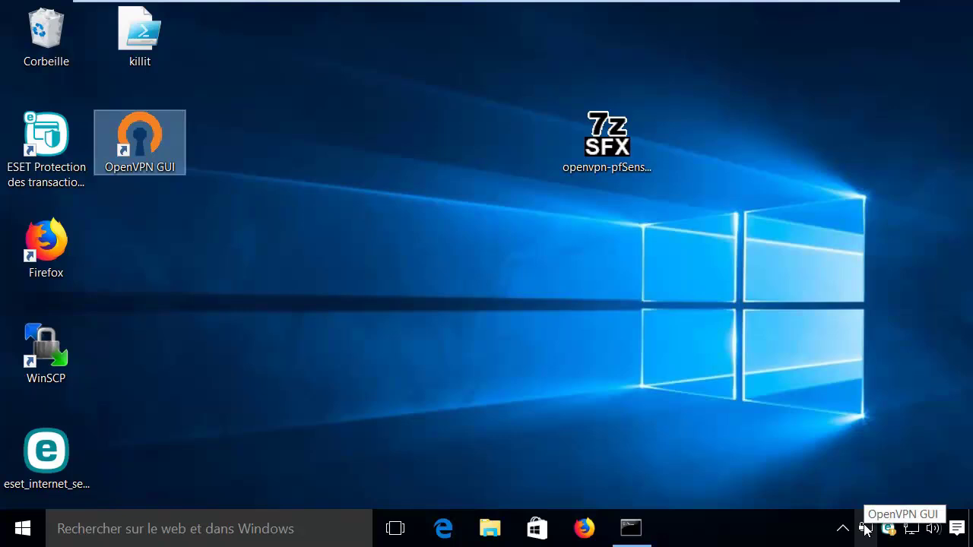
pyautogui.doubleClick(865, 530)
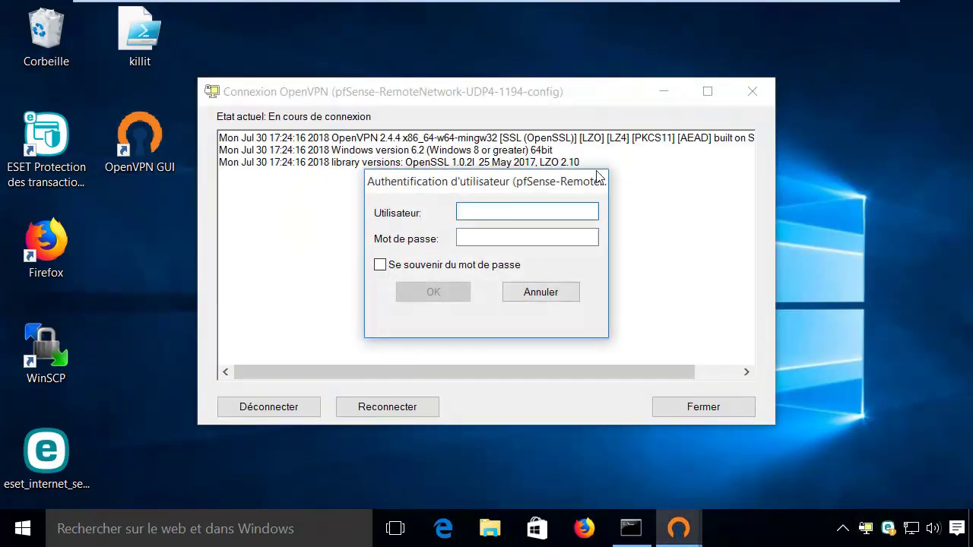
pyautogui.moveTo(492, 181); pyautogui.dragTo(448, 208)
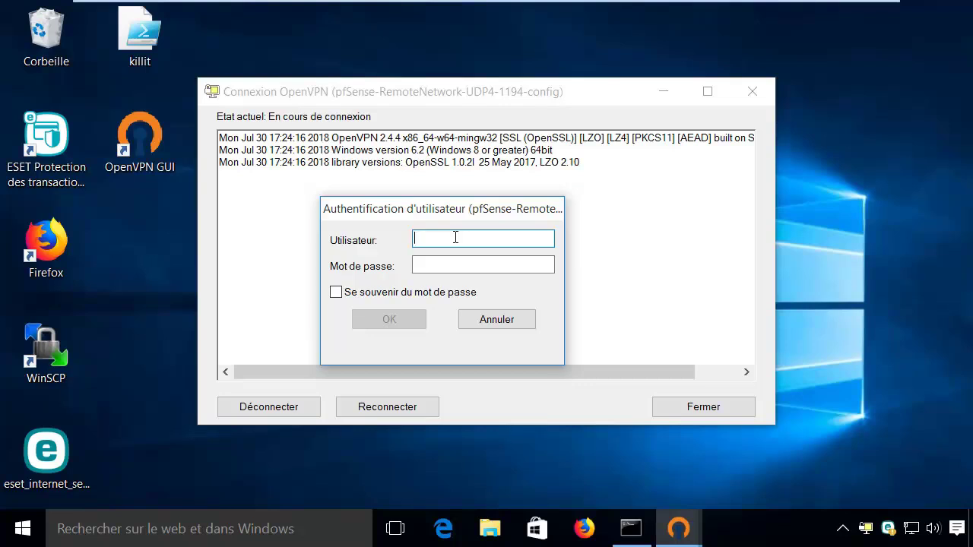
pyautogui.write('pnus')
pyautogui.press('Tab')
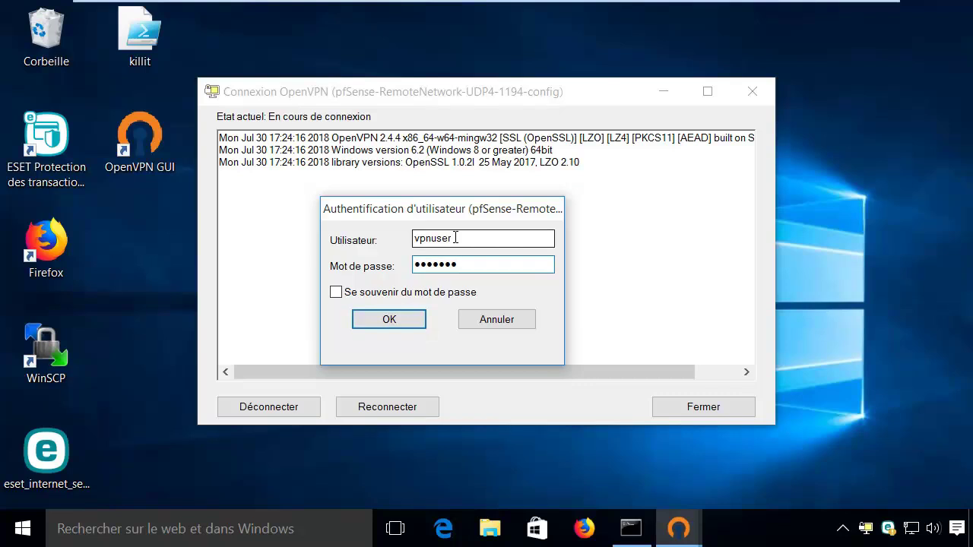
pyautogui.press('Return')
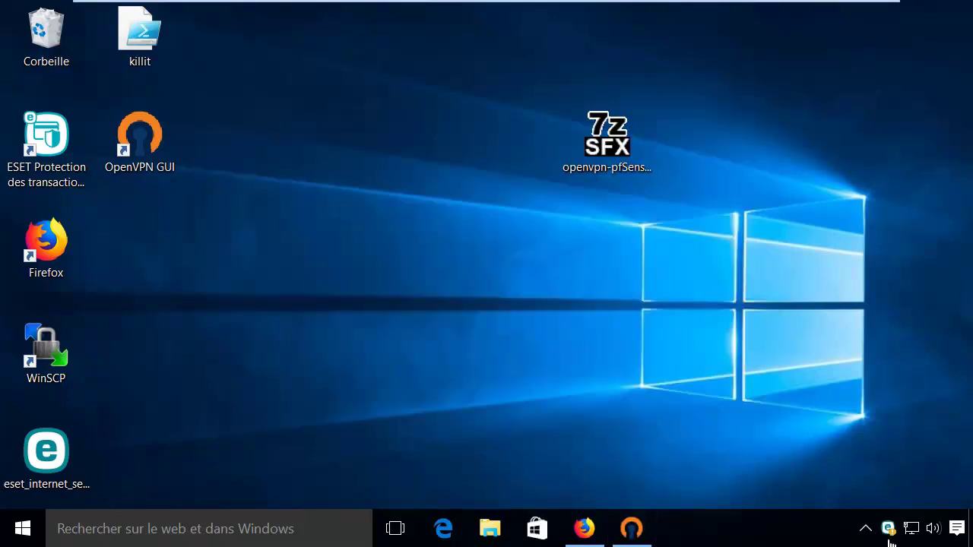
pyautogui.click(865, 528)
pyautogui.moveTo(865, 495)
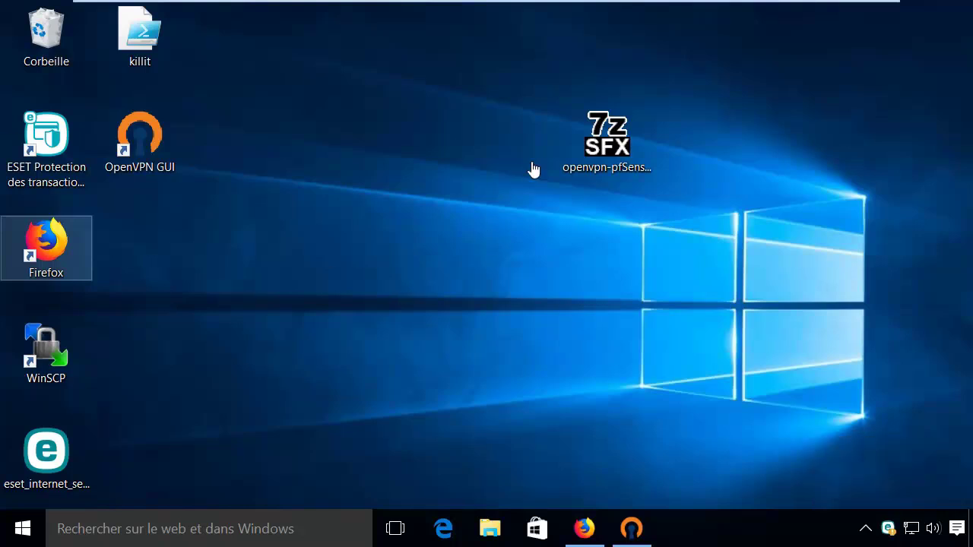
# Back in the host browser, add the OpenVPN widget to the pfSense dashboard
pyautogui.moveTo(736, 4)
pyautogui.click(825, 14)
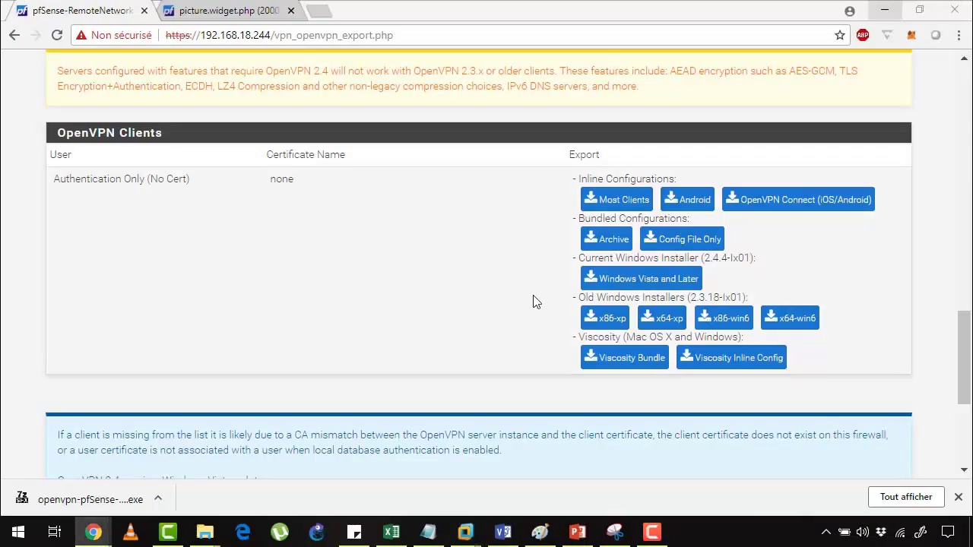
pyautogui.scroll(20, 354, 297)
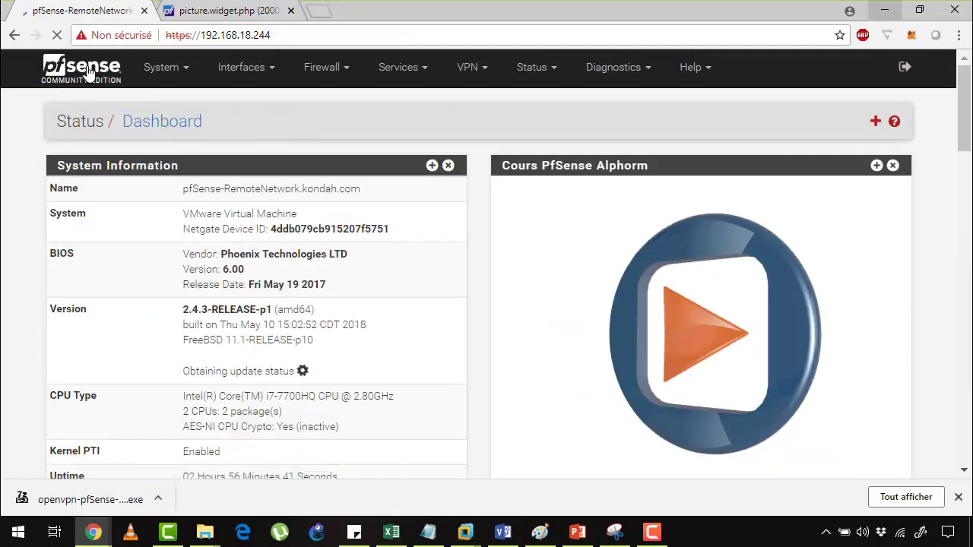
pyautogui.click(876, 123)
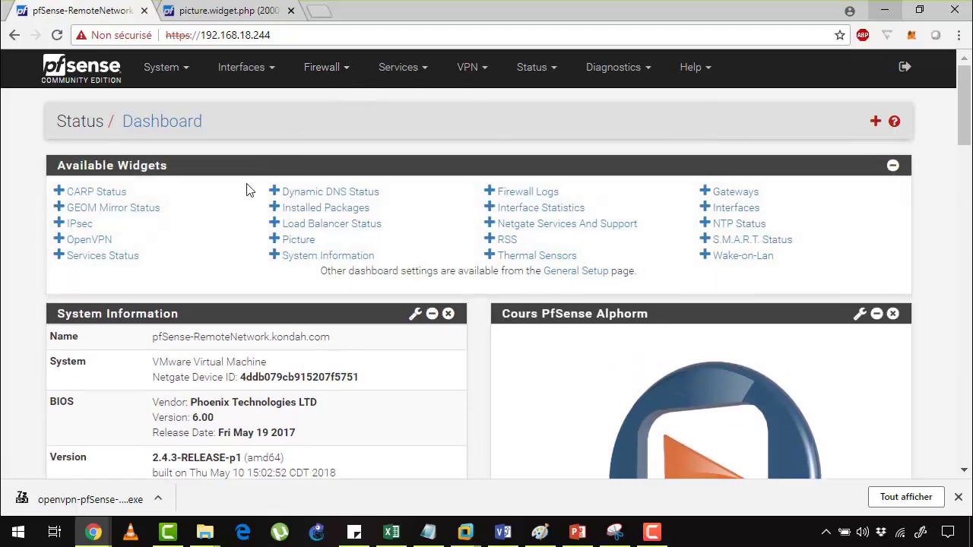
pyautogui.click(96, 240)
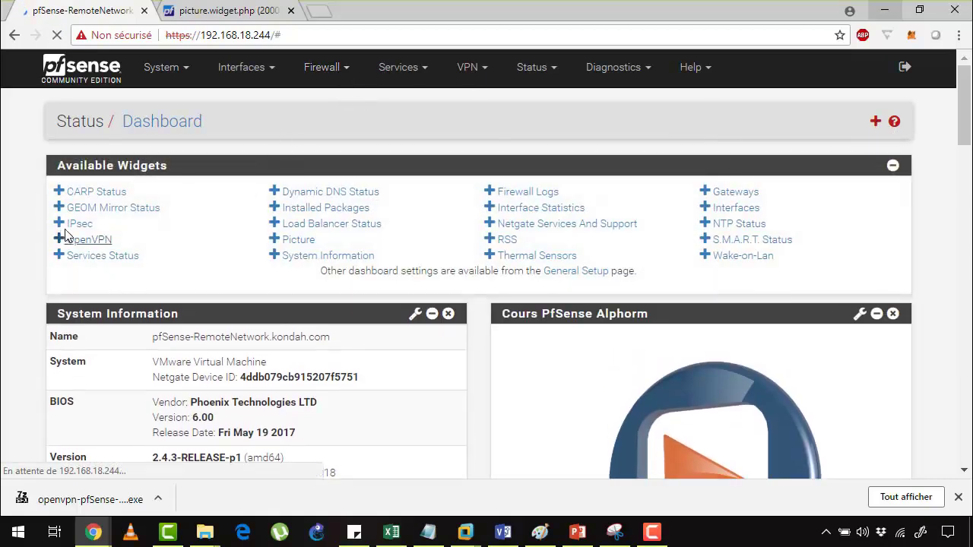
# Check vpnuser's real IP 192.168.18.235 and virtual IP 192.168.7.2, then move the widget higher
pyautogui.scroll(-6, 413, 267)
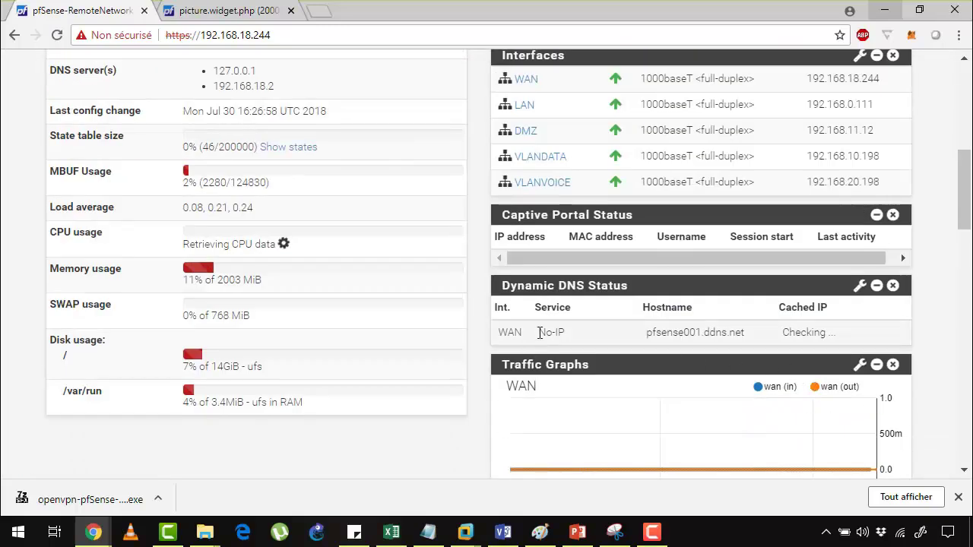
pyautogui.scroll(6, 539, 332)
pyautogui.scroll(-20, 541, 330)
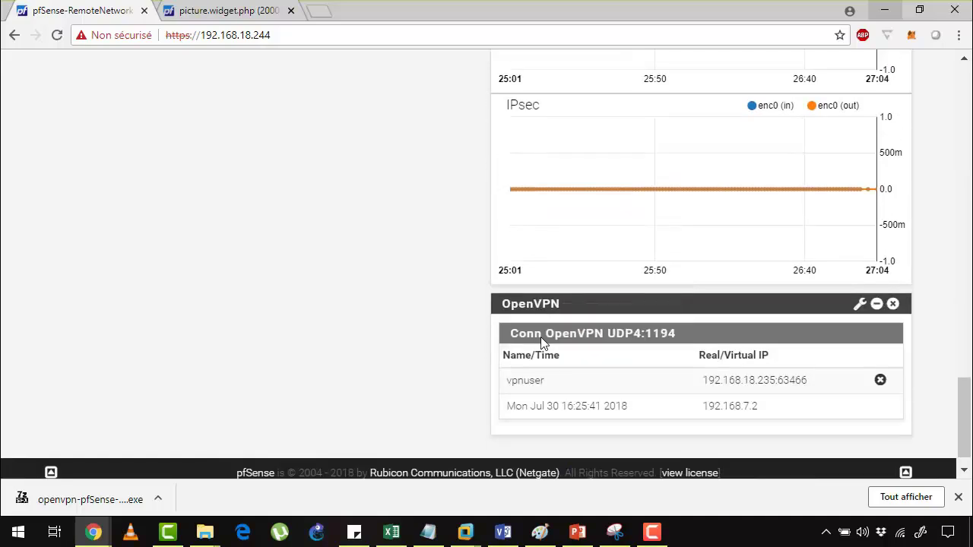
pyautogui.scroll(-1, 542, 342)
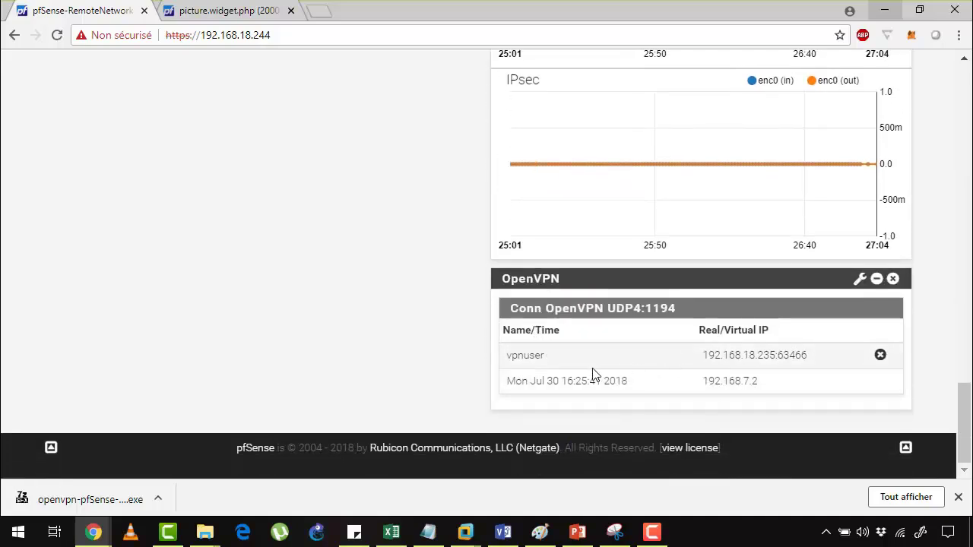
pyautogui.moveTo(702, 355); pyautogui.dragTo(840, 353)
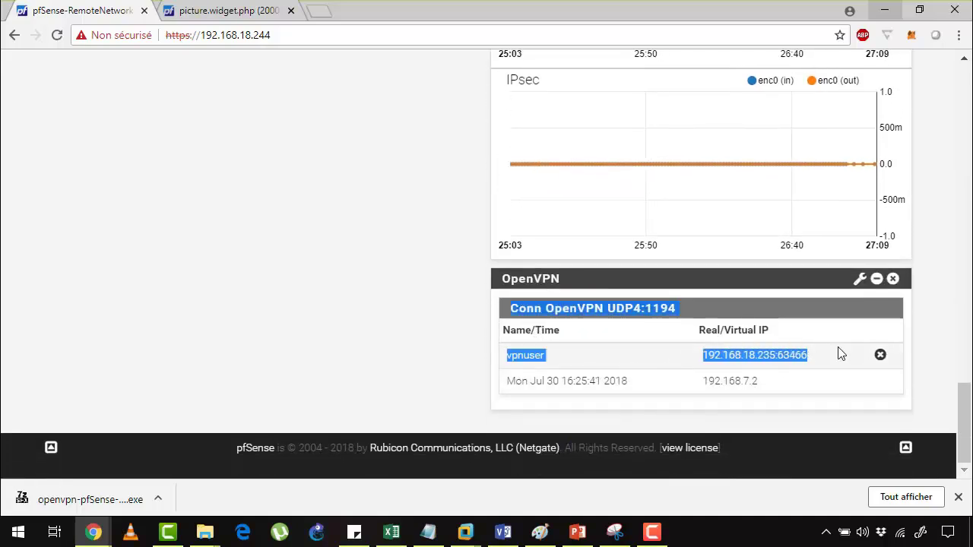
pyautogui.click(830, 359)
pyautogui.moveTo(877, 395); pyautogui.dragTo(673, 385)
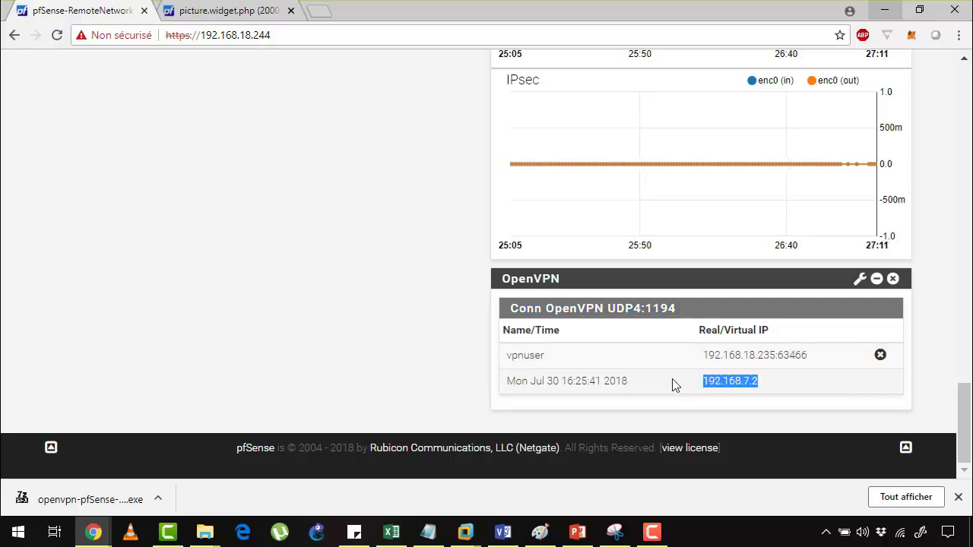
pyautogui.moveTo(702, 355); pyautogui.dragTo(760, 370)
pyautogui.doubleClick(745, 379)
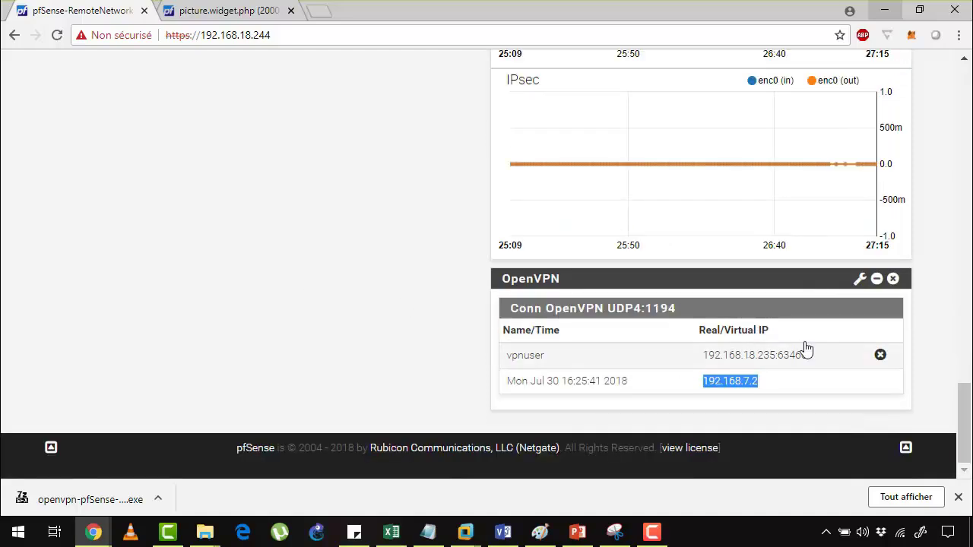
pyautogui.moveTo(825, 285); pyautogui.dragTo(829, 180)
pyautogui.scroll(7, 339, 168)
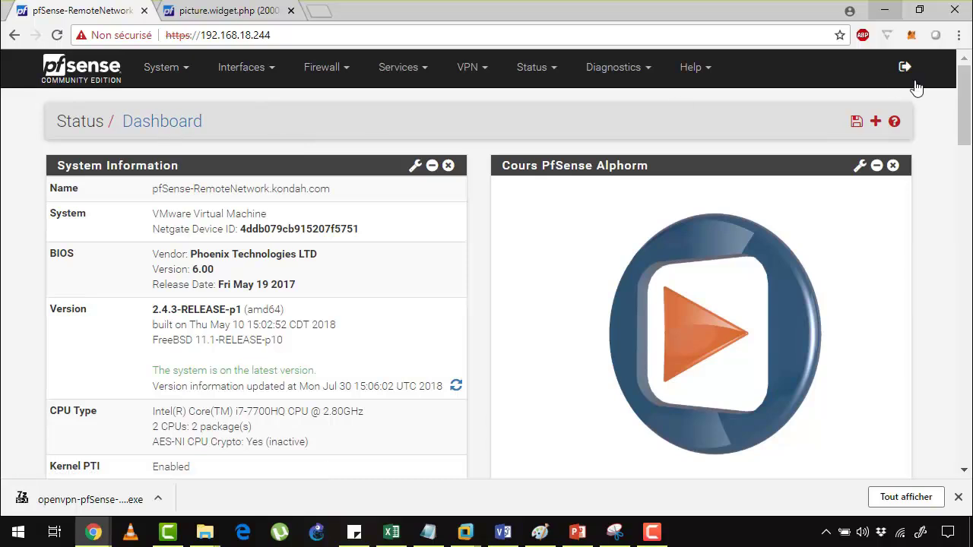
# Add the IPsec widget to the pfSense dashboard, reloading the page in between
pyautogui.click(874, 123)
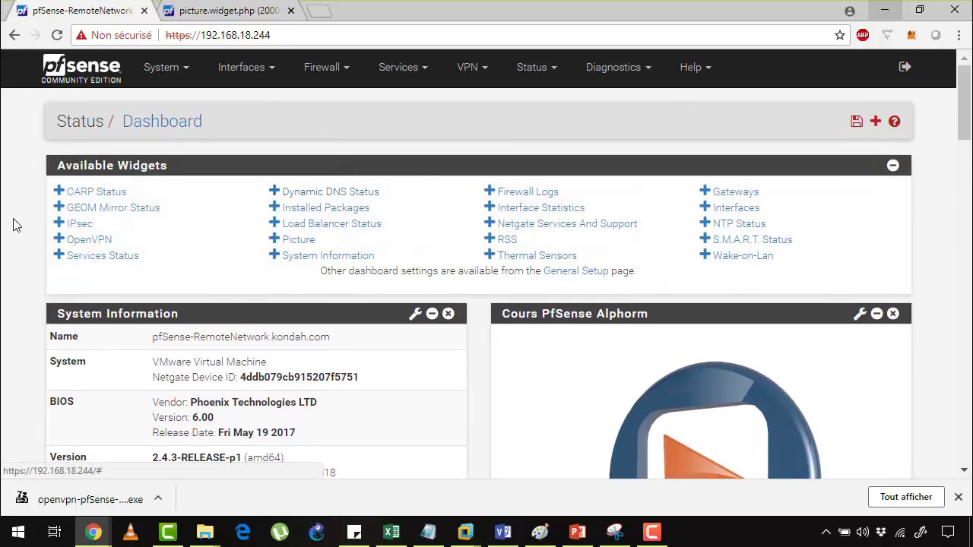
pyautogui.click(74, 226)
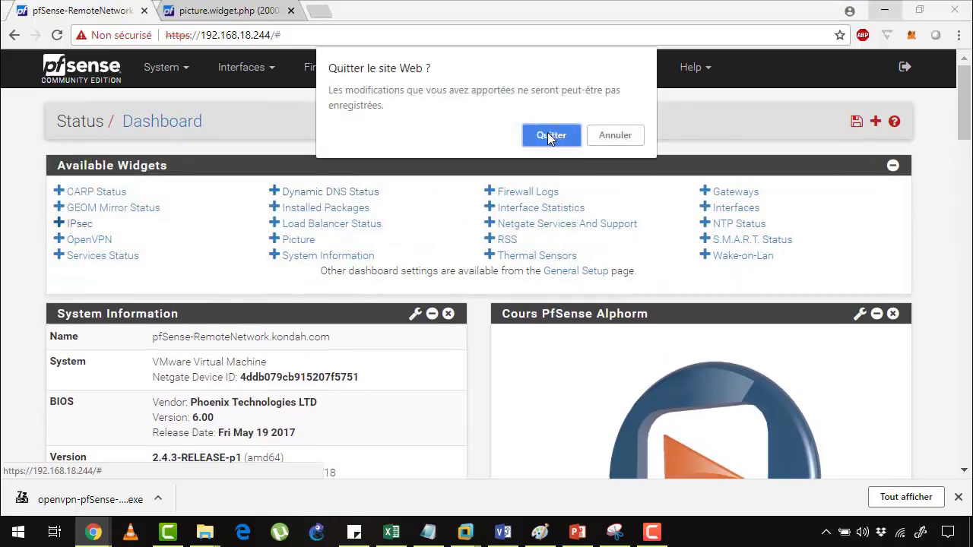
pyautogui.press('Return')
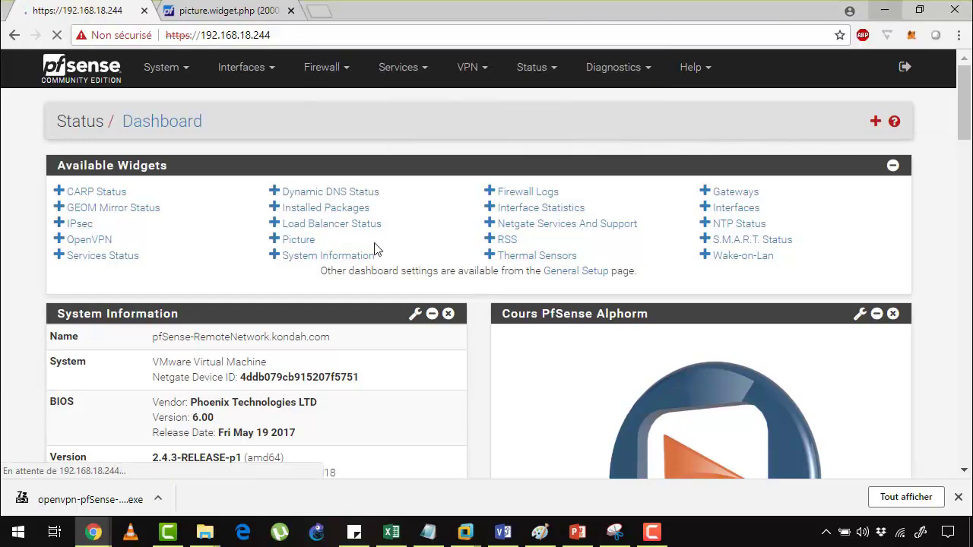
pyautogui.scroll(-5, 468, 295)
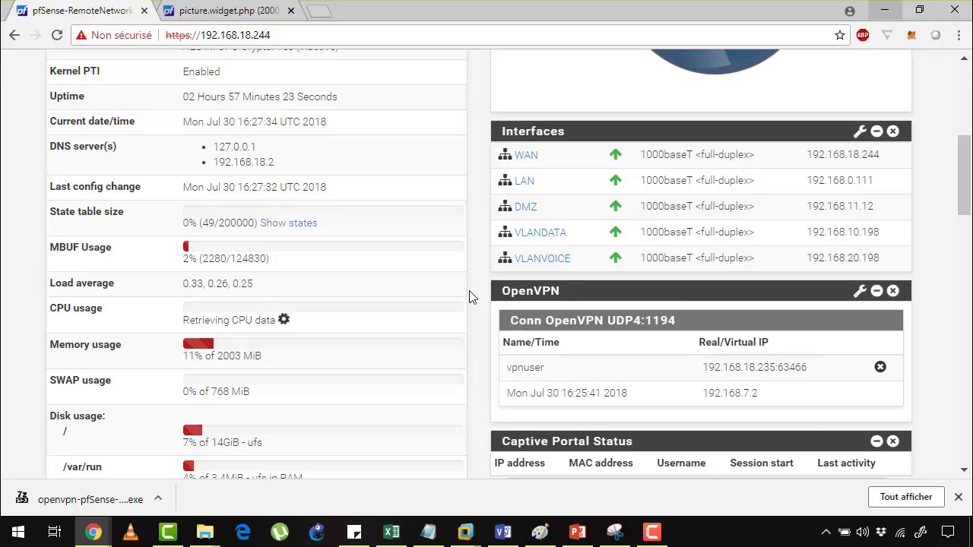
pyautogui.scroll(5, 385, 188)
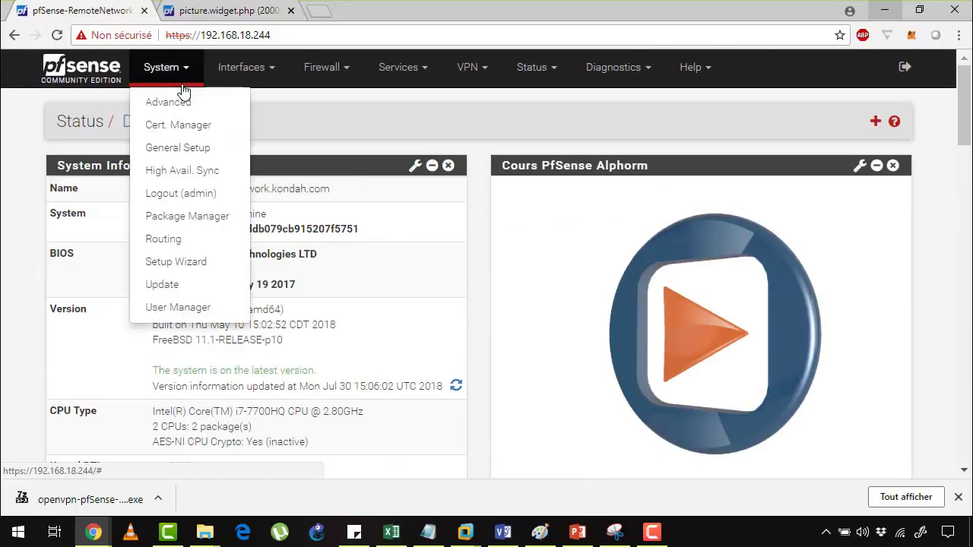
pyautogui.click(871, 121)
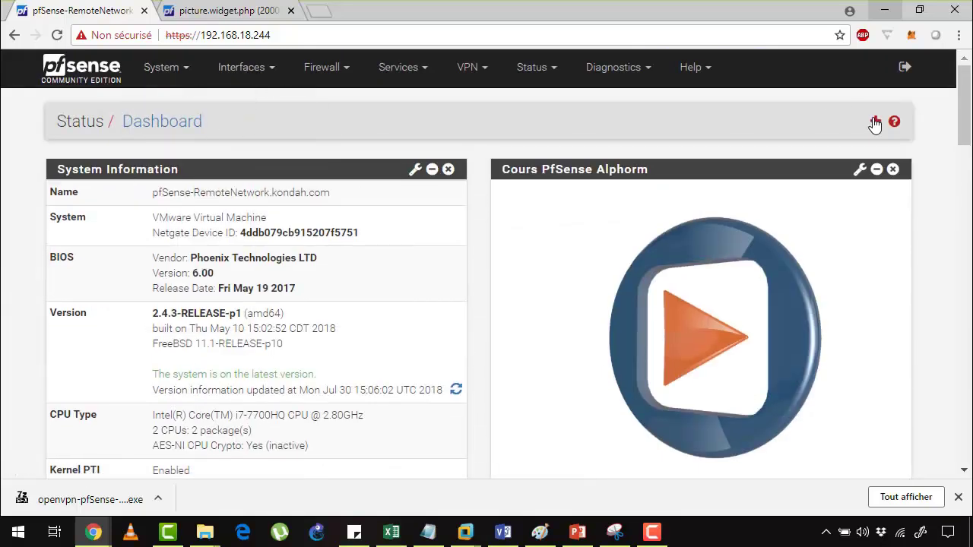
pyautogui.click(79, 223)
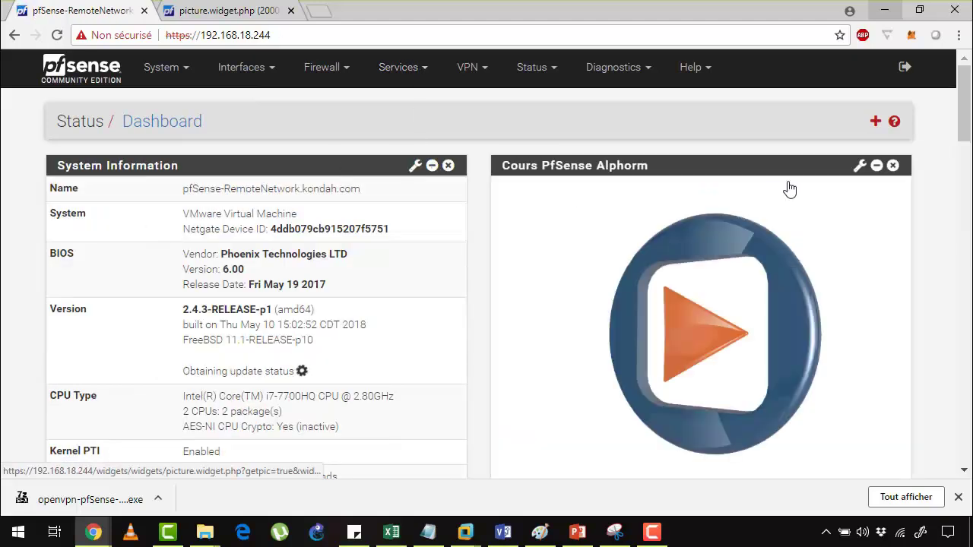
# Inspect the IPsec widget's active tunnel details, then exit the VM's full-screen view
pyautogui.scroll(-20, 788, 189)
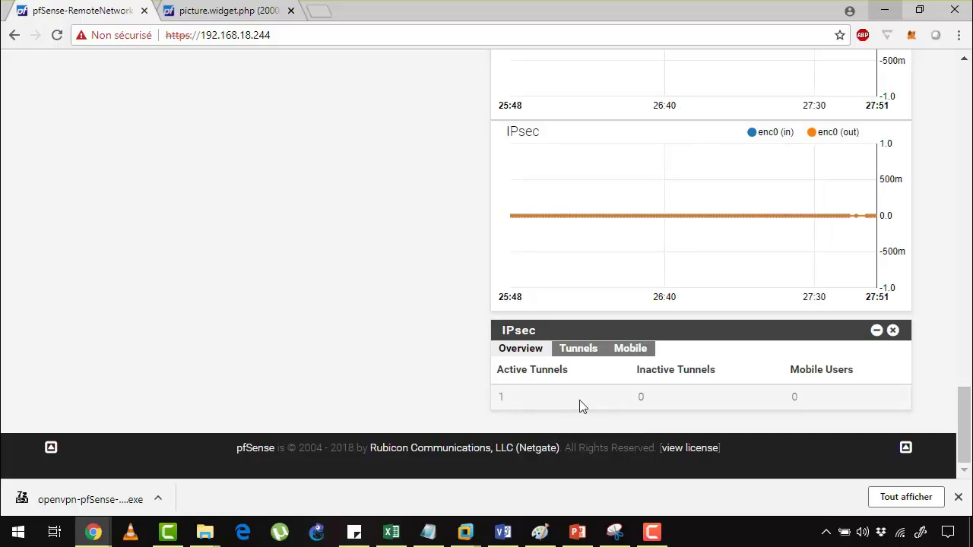
pyautogui.moveTo(587, 384); pyautogui.dragTo(426, 376)
pyautogui.click(710, 373)
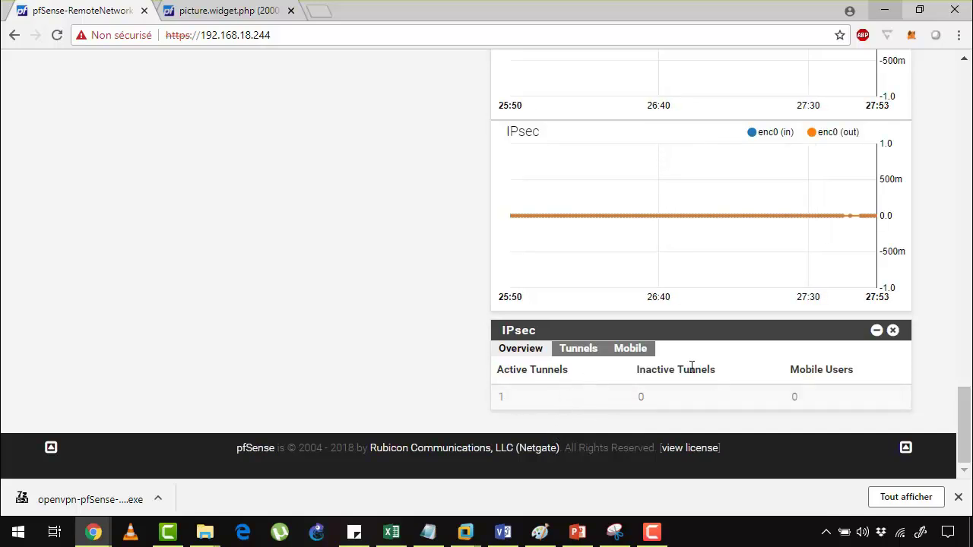
pyautogui.click(578, 348)
pyautogui.moveTo(558, 396); pyautogui.dragTo(853, 401)
pyautogui.click(874, 395)
pyautogui.scroll(20, 874, 395)
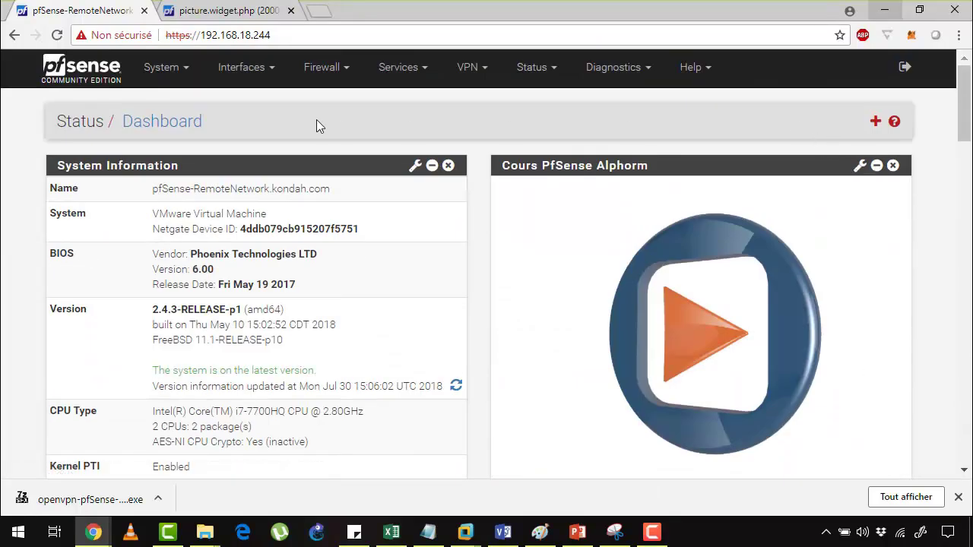
pyautogui.scroll(-6, 317, 126)
pyautogui.scroll(6, 316, 126)
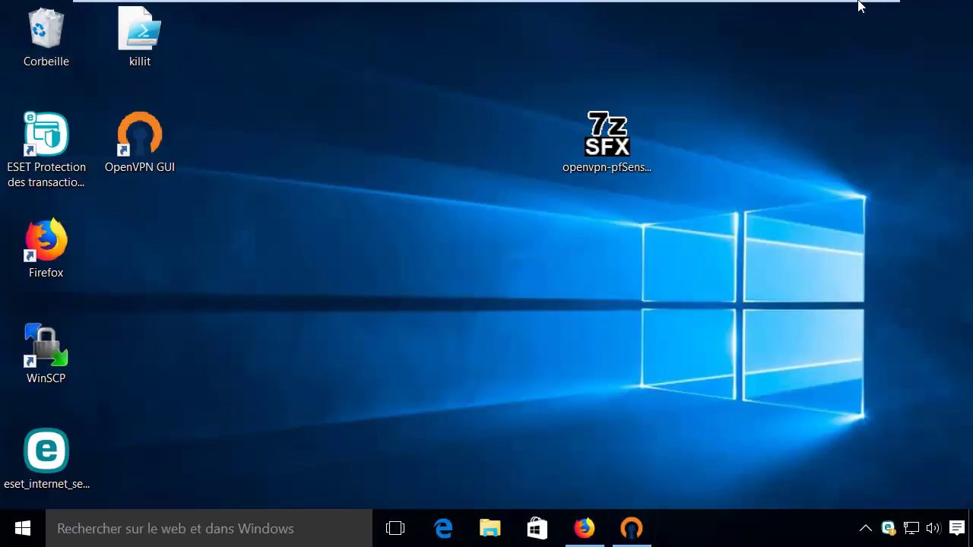
pyautogui.click(854, 10)
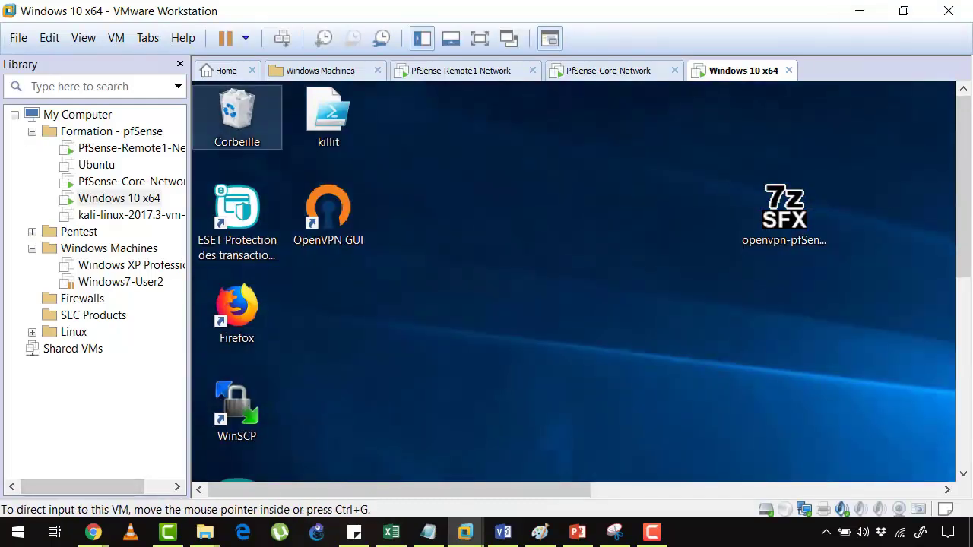
pyautogui.click(868, 10)
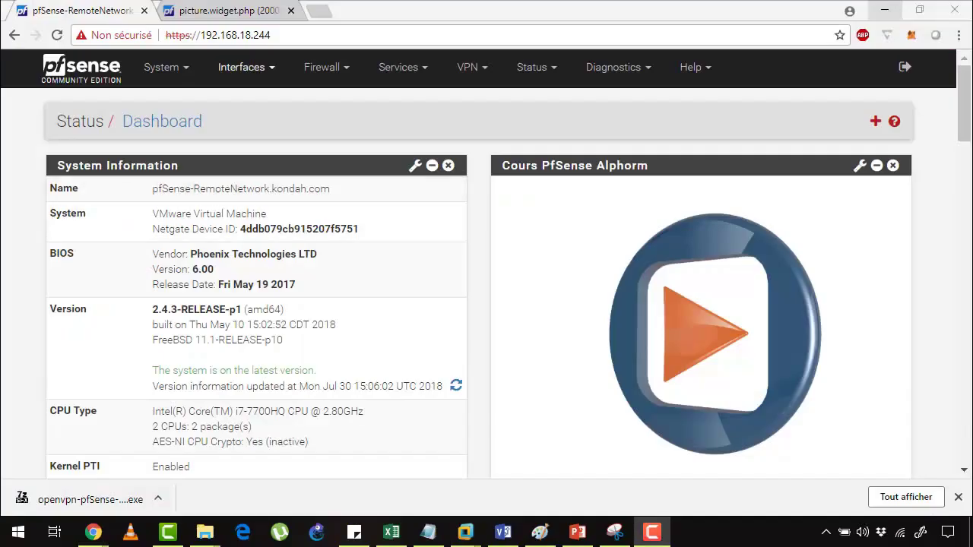
# Disconnect the Remote Network ==> Core Network tunnel from the Status > IPsec page
pyautogui.click(469, 67)
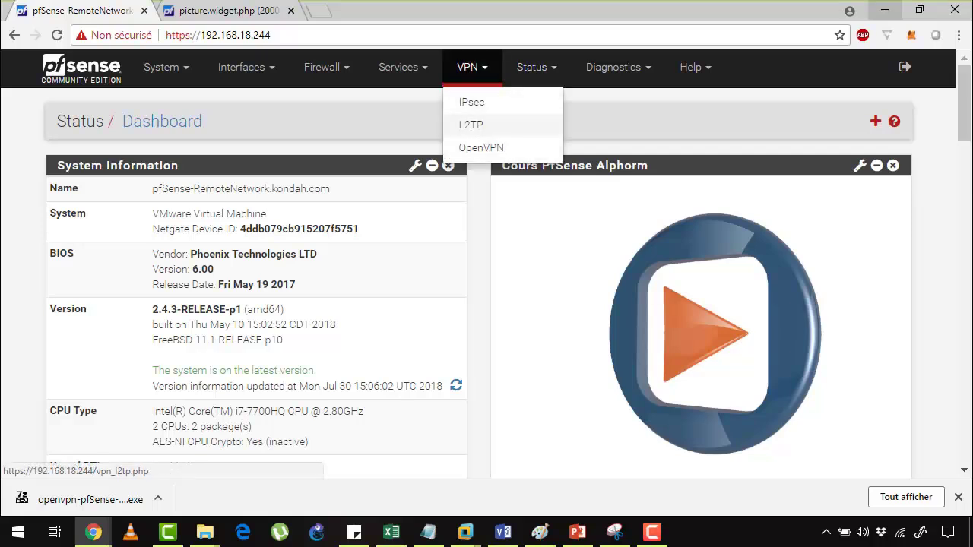
pyautogui.click(471, 102)
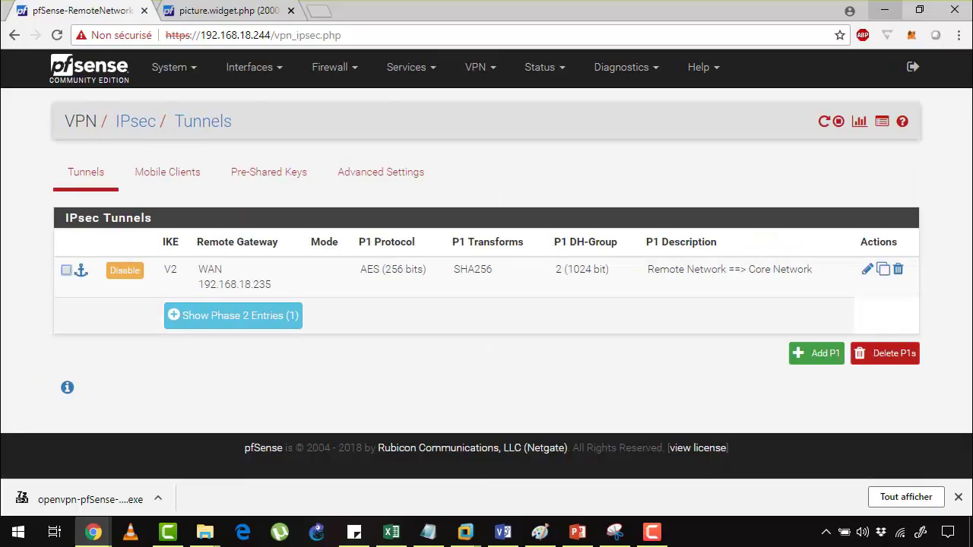
pyautogui.click(699, 67)
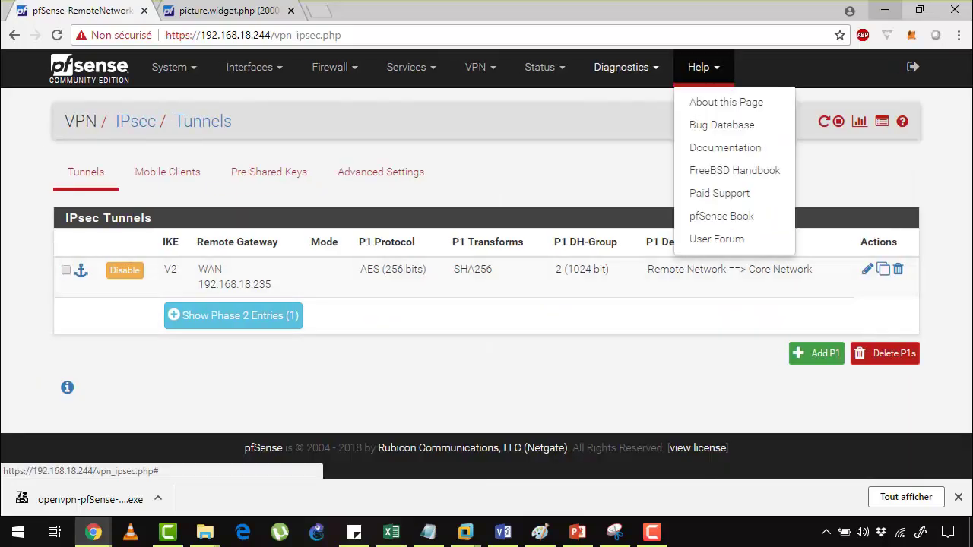
pyautogui.click(545, 67)
pyautogui.scroll(-1, 547, 284)
pyautogui.scroll(-1, 547, 259)
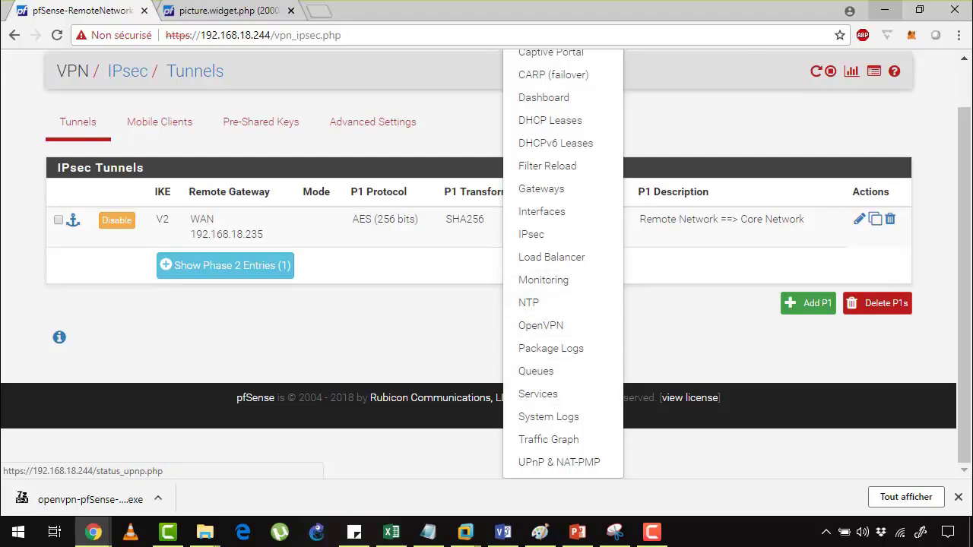
pyautogui.click(532, 234)
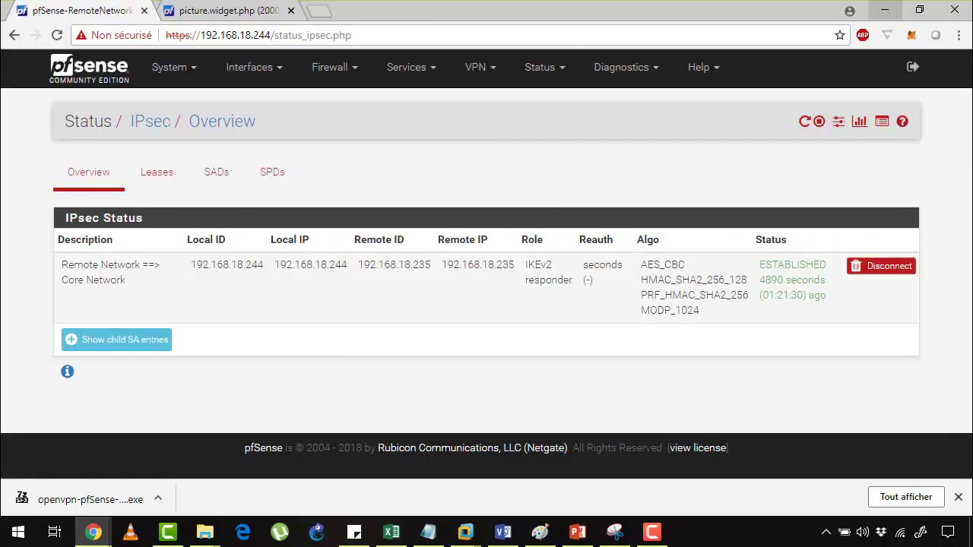
pyautogui.click(881, 265)
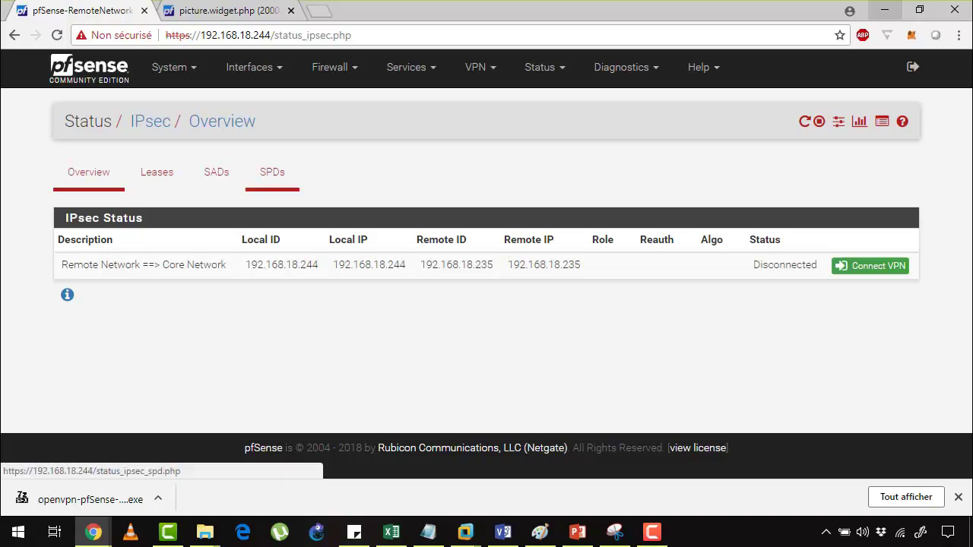
# Confirm on the dashboard's IPsec widget that the tunnel to 192.168.1.0/24 is down
pyautogui.click(89, 69)
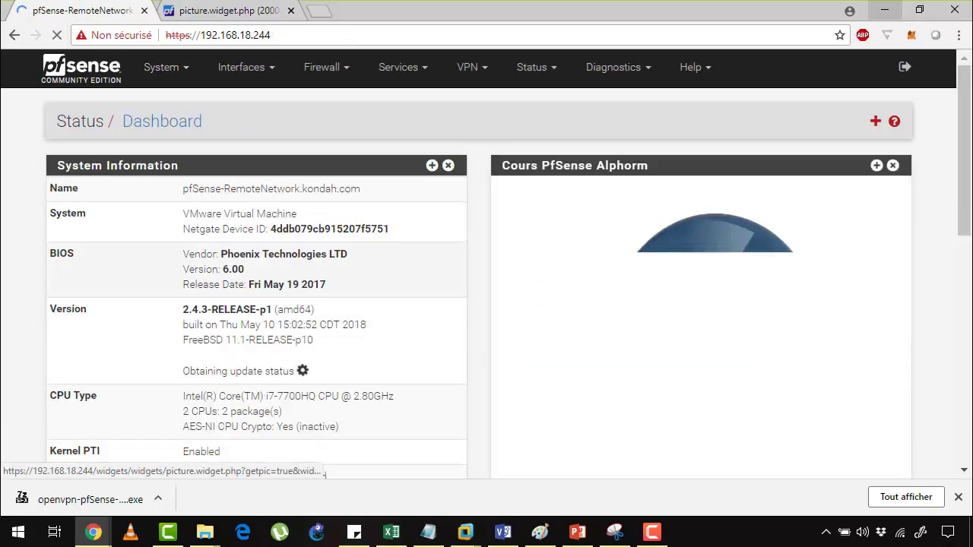
pyautogui.scroll(-10, 700, 304)
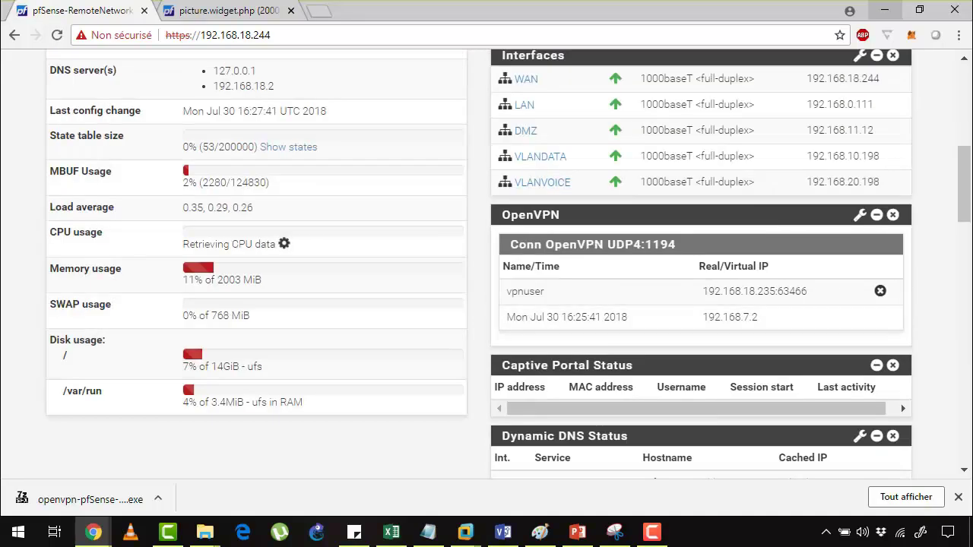
pyautogui.scroll(-10, 699, 304)
pyautogui.scroll(-3, 699, 304)
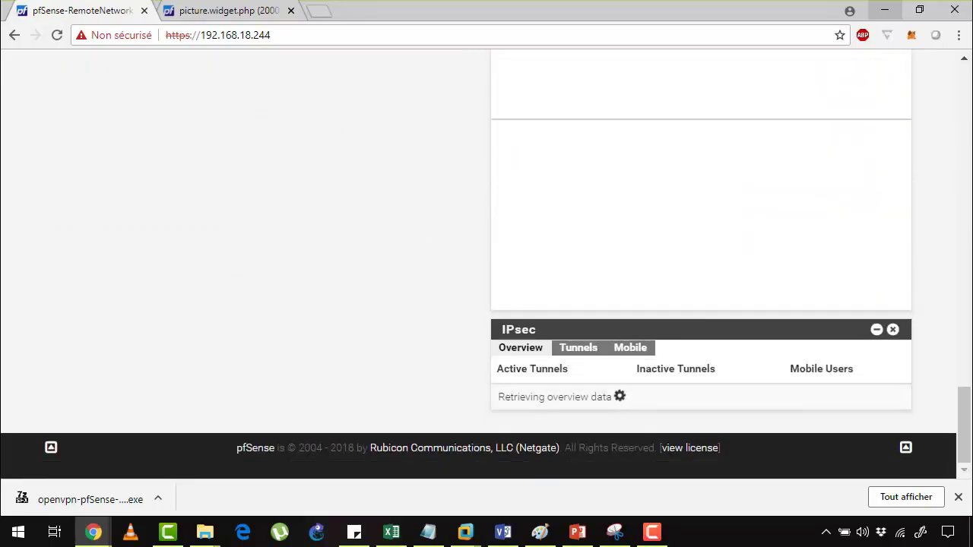
pyautogui.click(578, 348)
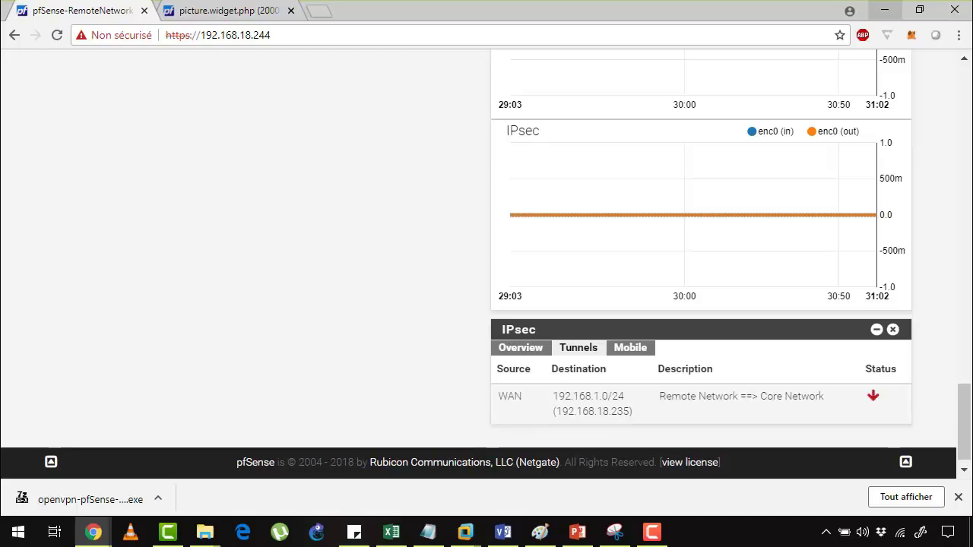
pyautogui.moveTo(572, 396); pyautogui.dragTo(714, 396)
pyautogui.click(714, 397)
pyautogui.scroll(15, 714, 397)
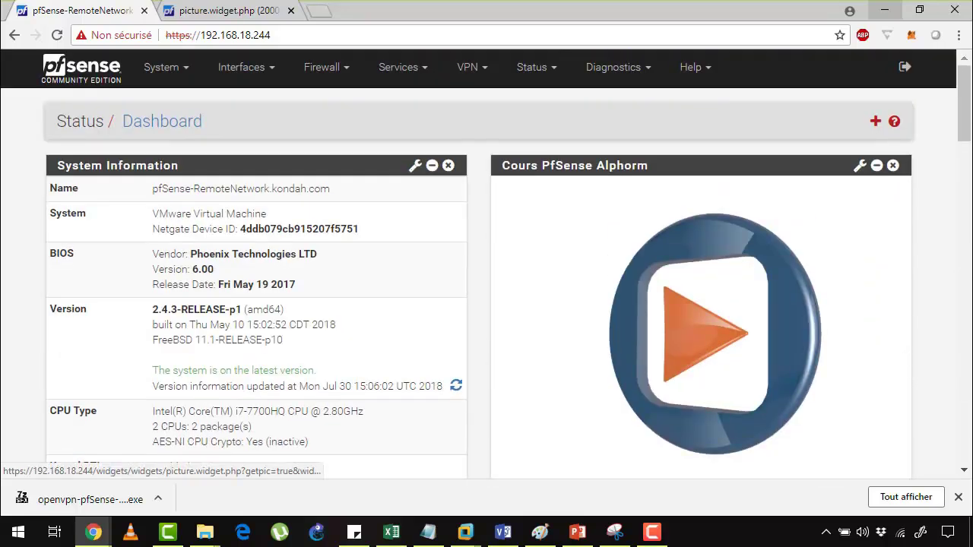
# In the Windows 10 VM's Firefox, browse to the LAN web server at 192.168.0.121
pyautogui.click(465, 532)
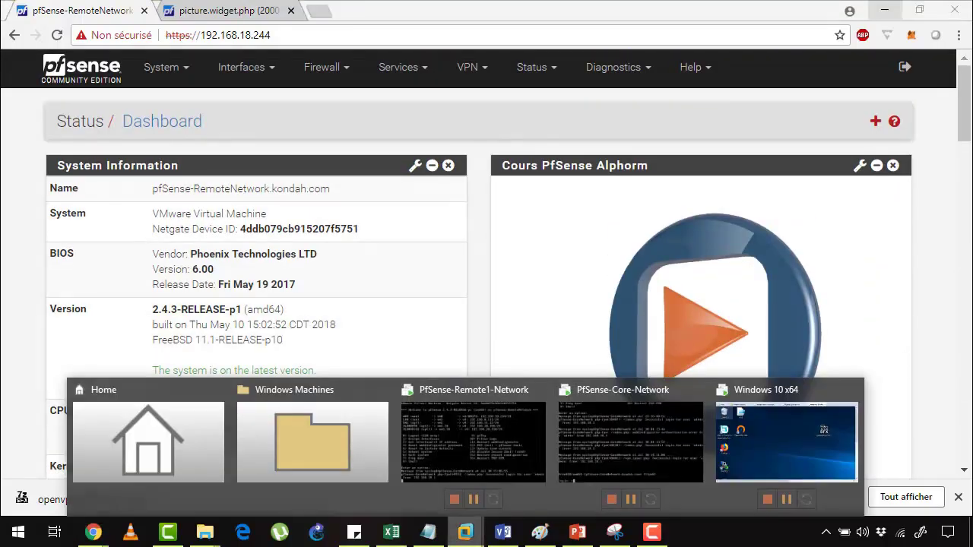
pyautogui.click(786, 441)
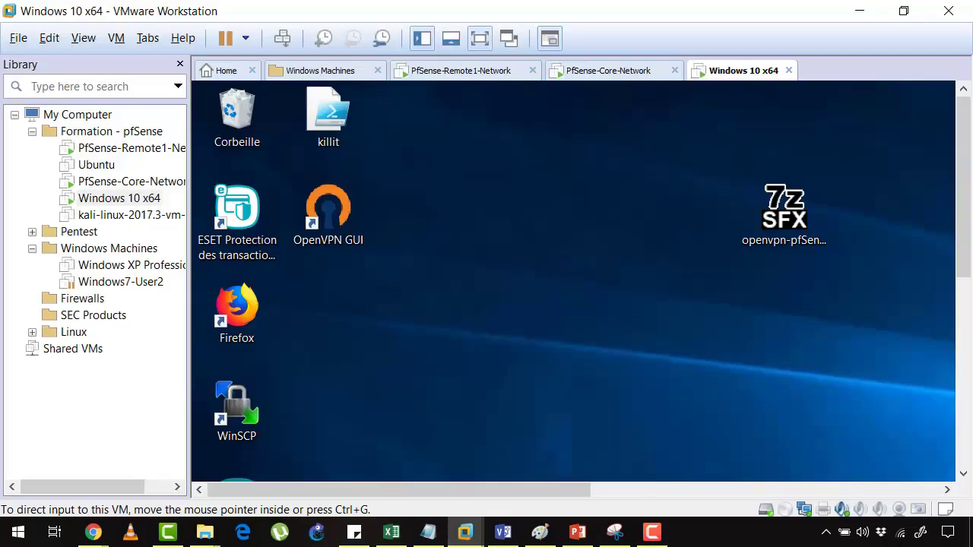
pyautogui.click(480, 38)
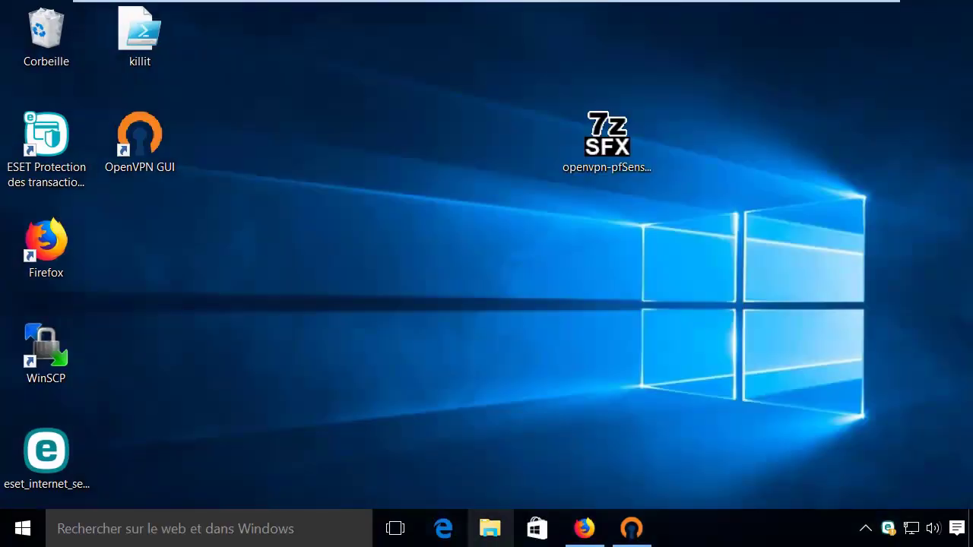
pyautogui.click(584, 529)
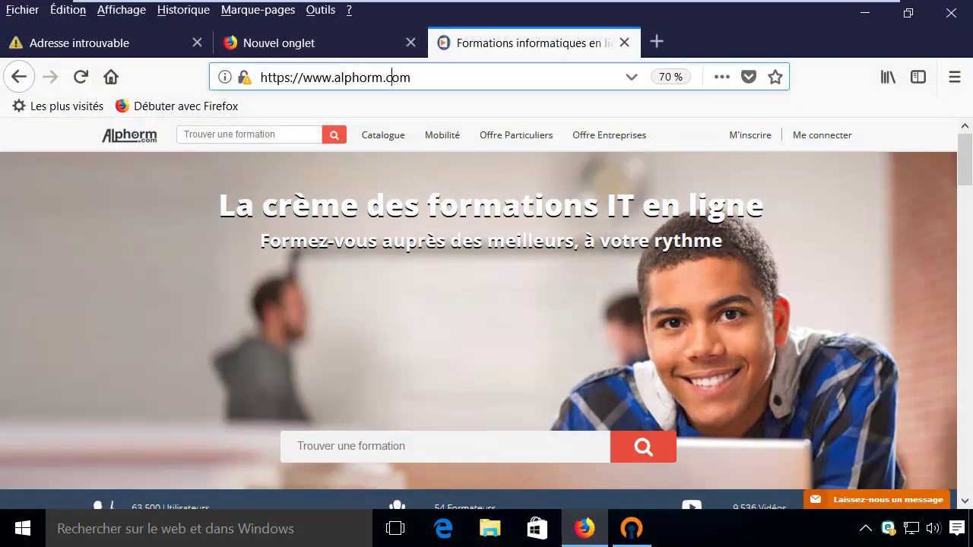
pyautogui.write('192')
pyautogui.press('Right')
pyautogui.press('BackSpace')
pyautogui.press('BackSpace')
pyautogui.press('BackSpace')
pyautogui.press('BackSpace')
pyautogui.press('BackSpace')
pyautogui.press('BackSpace')
pyautogui.write('0')
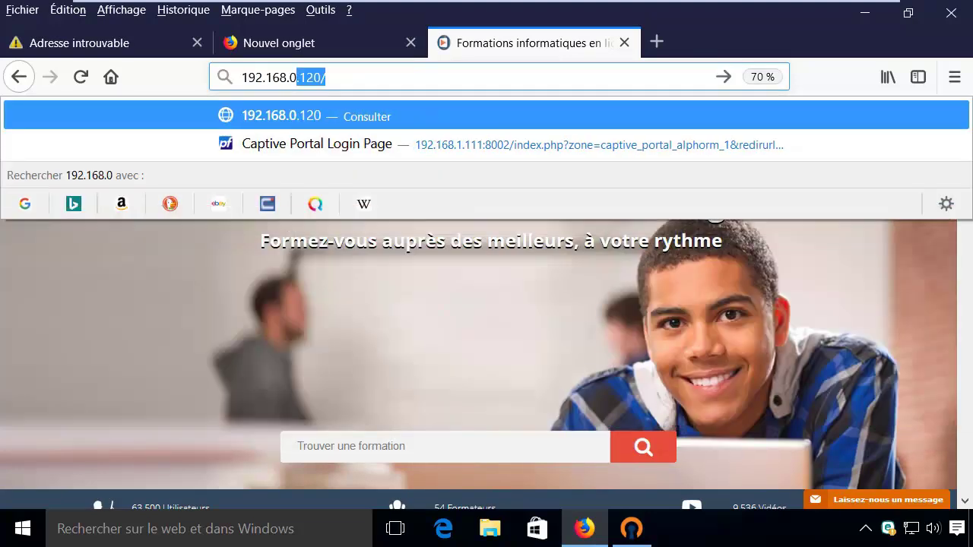
pyautogui.press('Return')
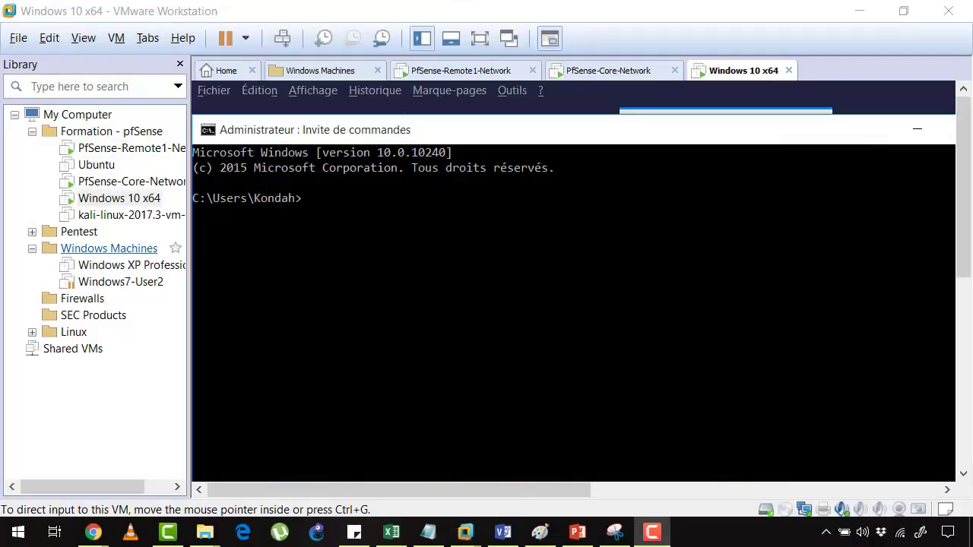
# Power on the kali-linux web server VM and return to the client's Firefox test page
pyautogui.click(122, 215)
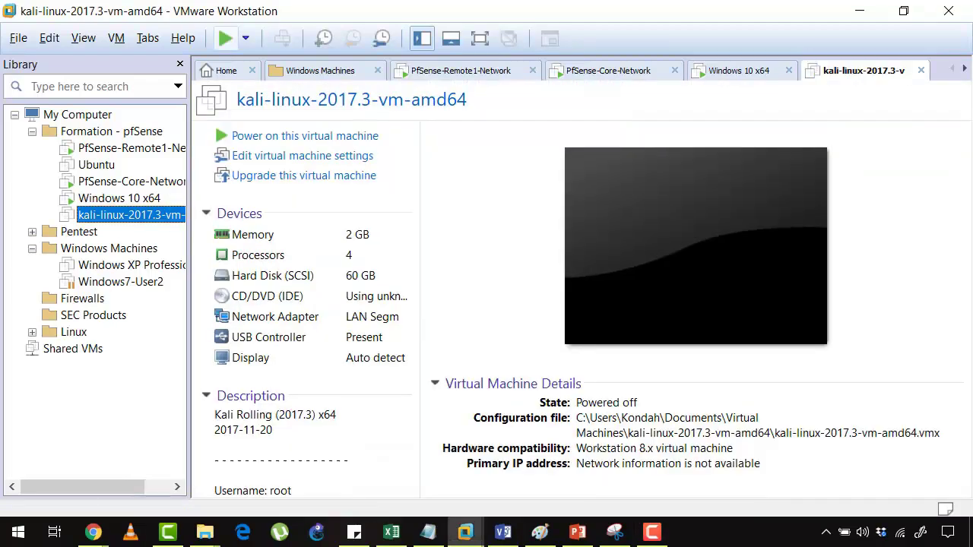
pyautogui.hotkey('ctrl', 'b')
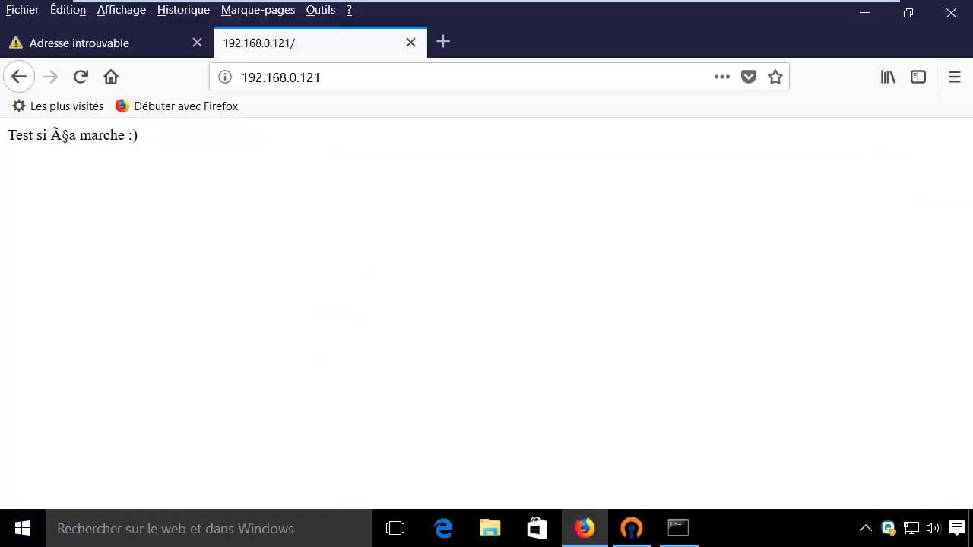
pyautogui.click(456, 76)
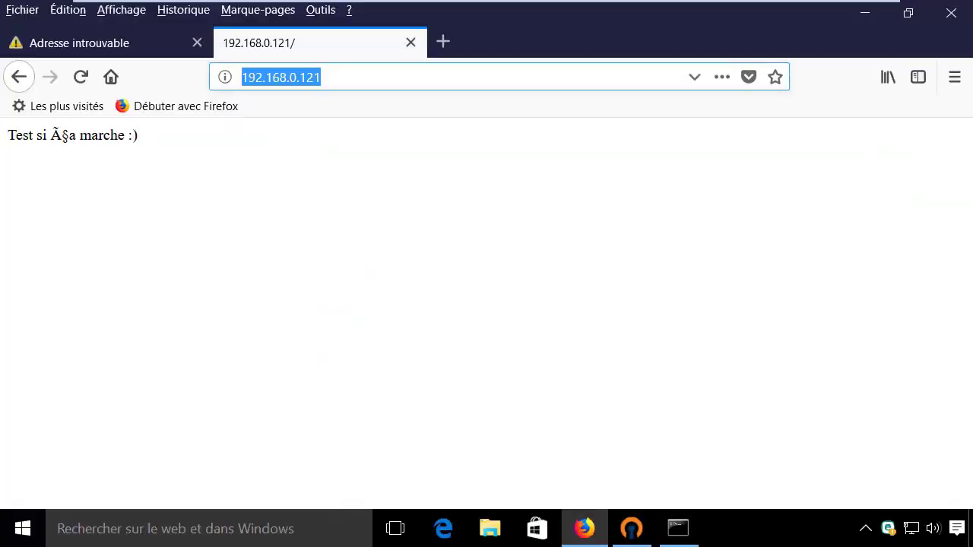
pyautogui.click(744, 13)
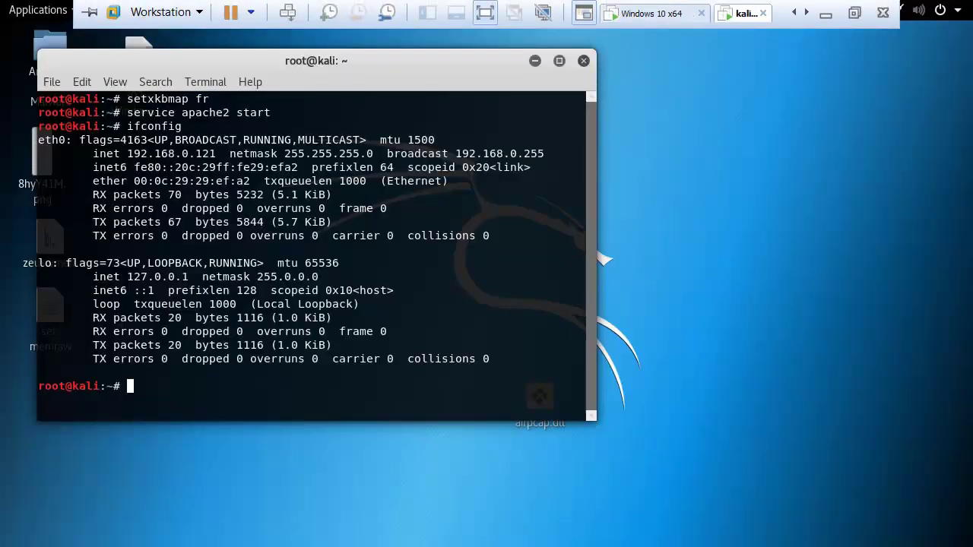
pyautogui.click(652, 13)
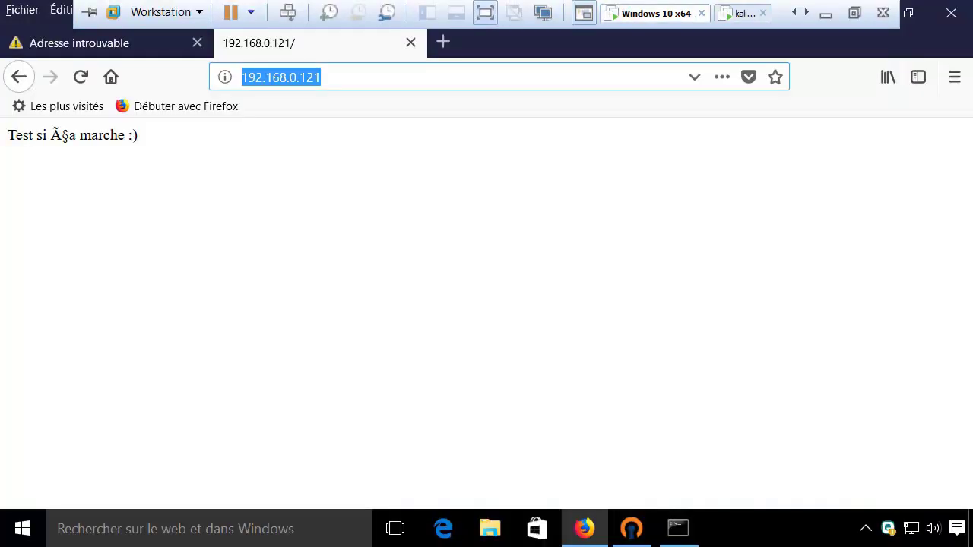
pyautogui.click(322, 76)
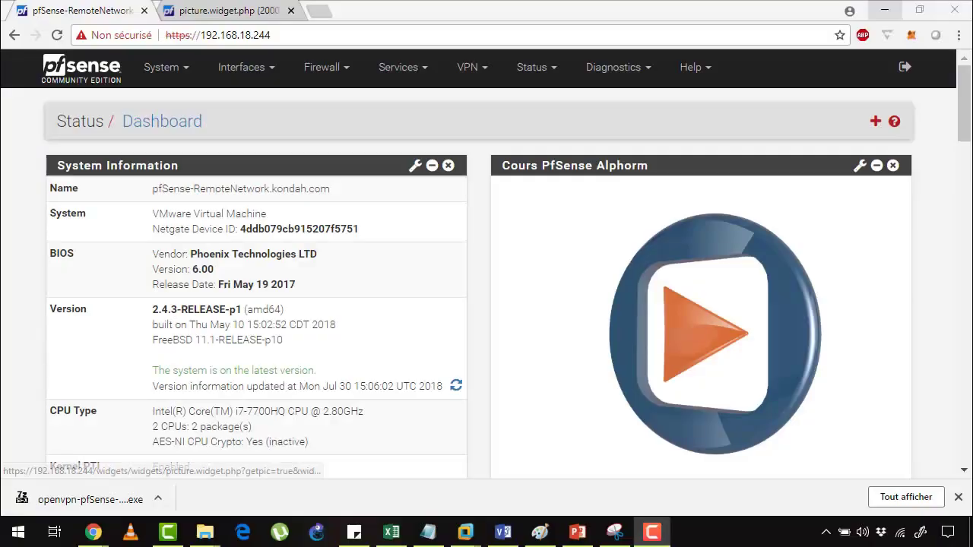
# Disconnect vpnuser in the Dashboard's OpenVPN widget and confirm Status > OpenVPN shows no clients
pyautogui.scroll(-5, 563, 425)
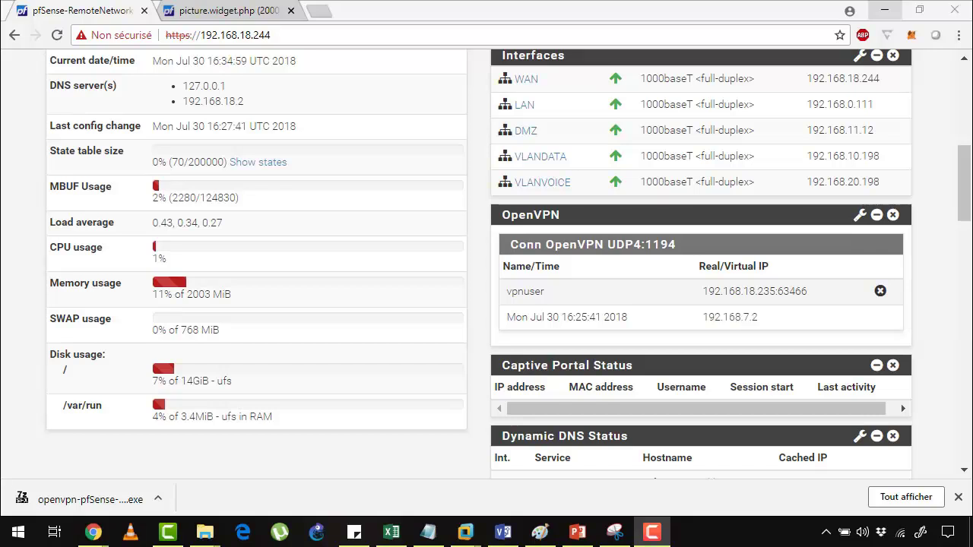
pyautogui.click(880, 290)
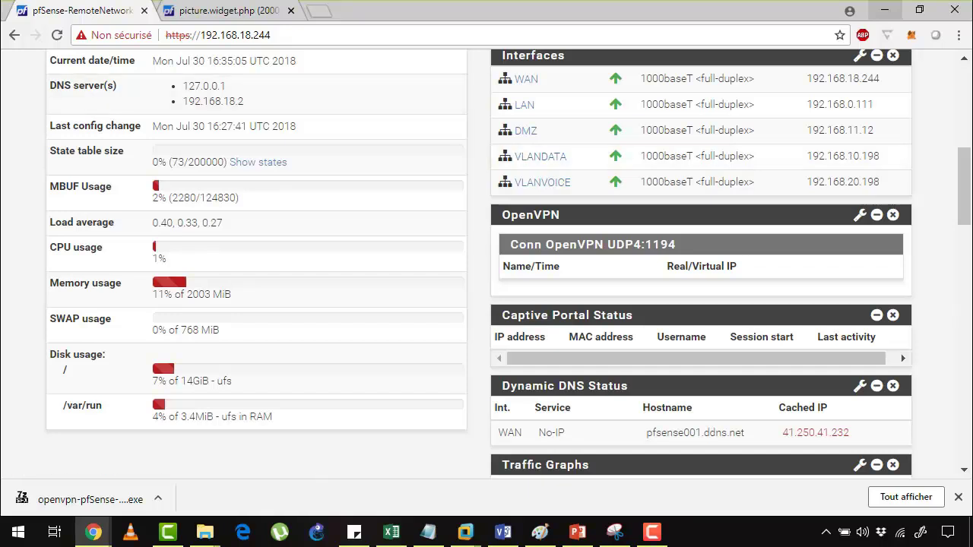
pyautogui.scroll(5, 486, 266)
pyautogui.click(534, 67)
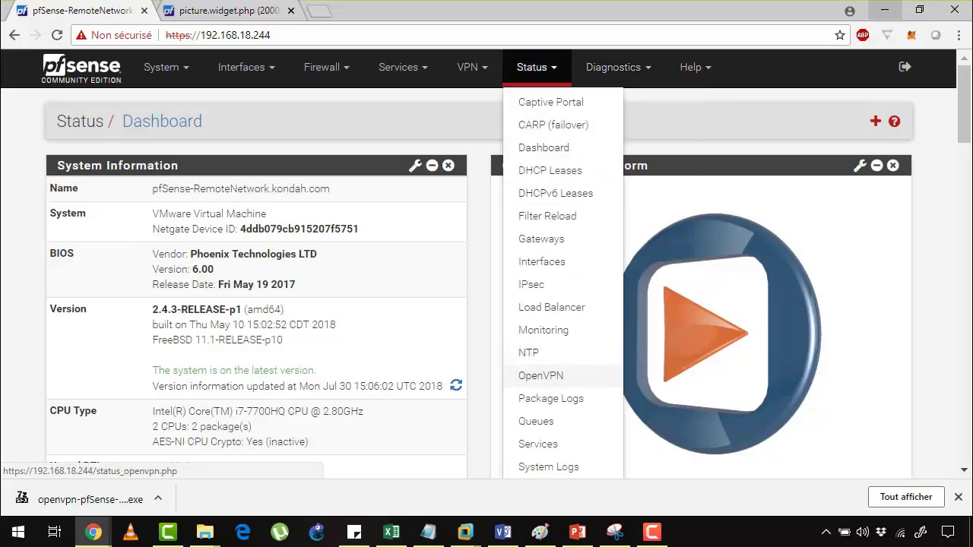
pyautogui.click(541, 375)
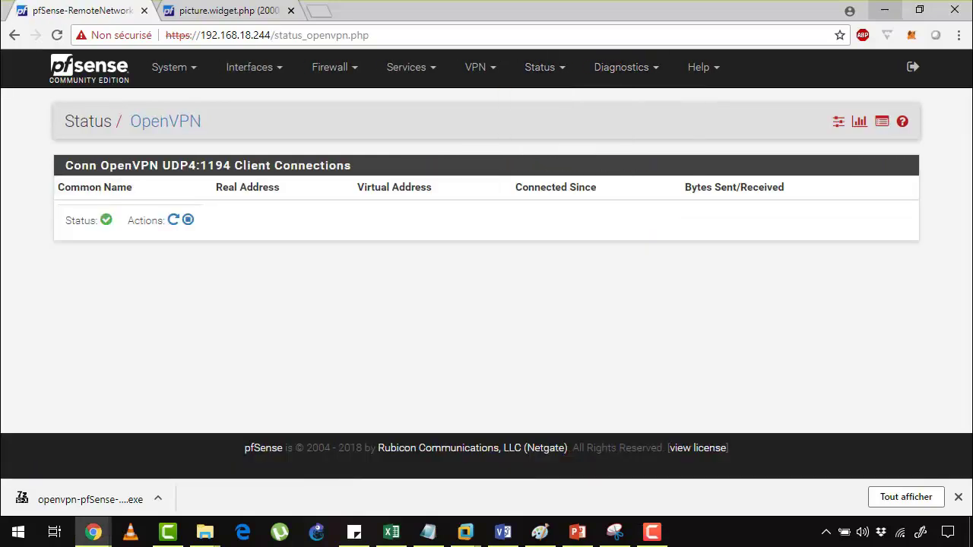